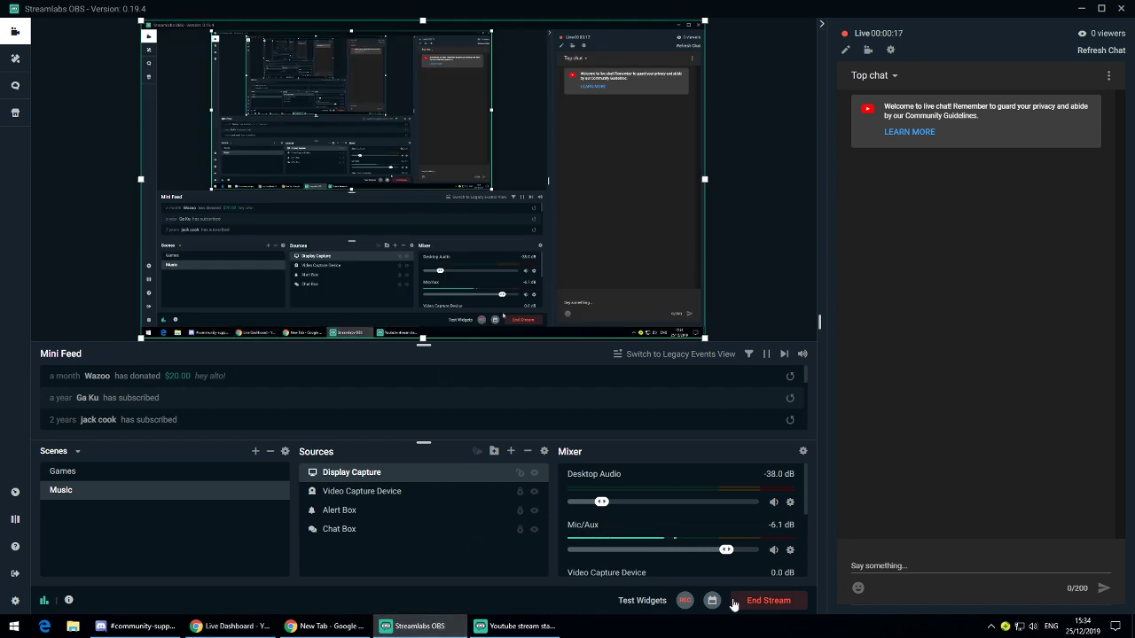
- Switch to Chrome and check the stream's status and basic info on the YouTube live dashboard
{"action": "mouse_move", "coordinate": [310, 627]}
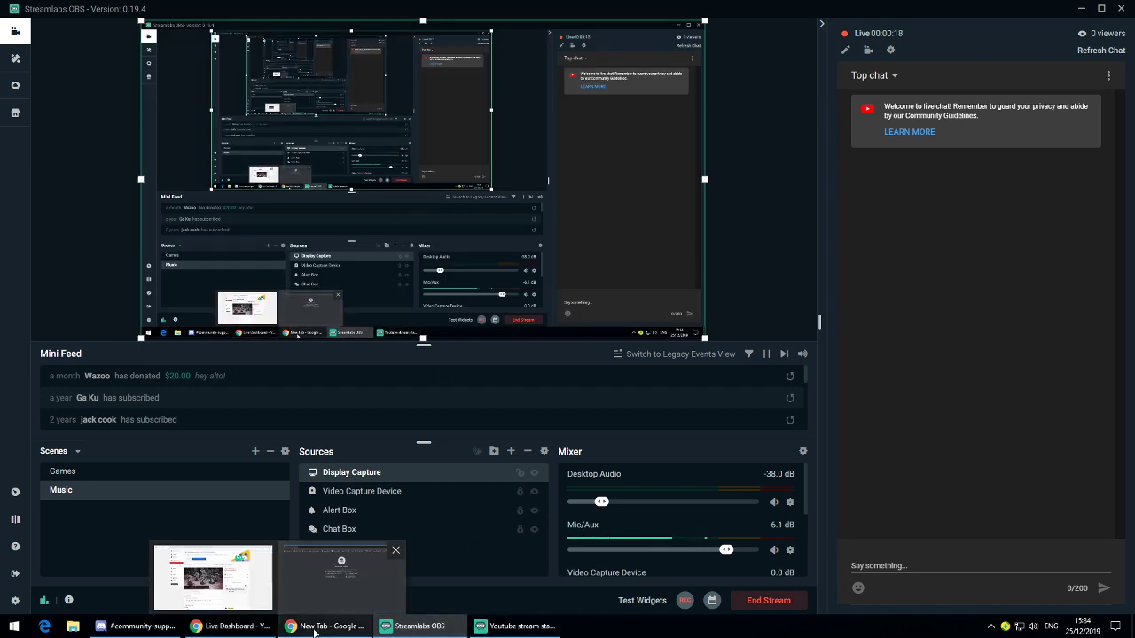
{"action": "left_click", "coordinate": [252, 609]}
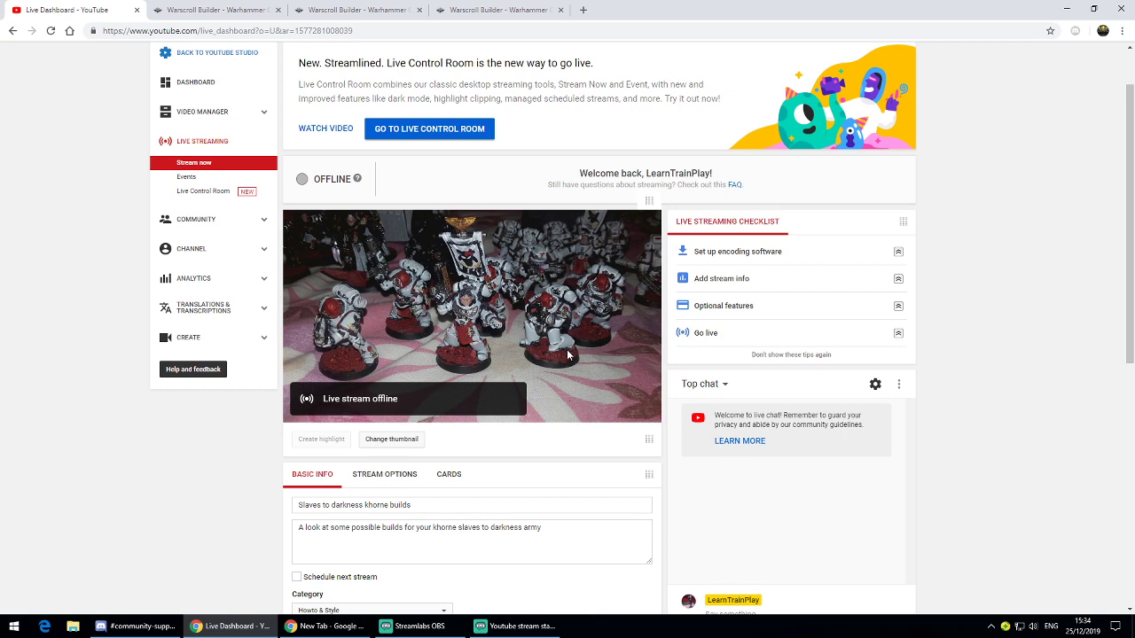
{"action": "scroll", "coordinate": [569, 355], "scroll_direction": "down", "scroll_amount": 4}
{"action": "scroll", "coordinate": [568, 355], "scroll_direction": "up", "scroll_amount": 5}
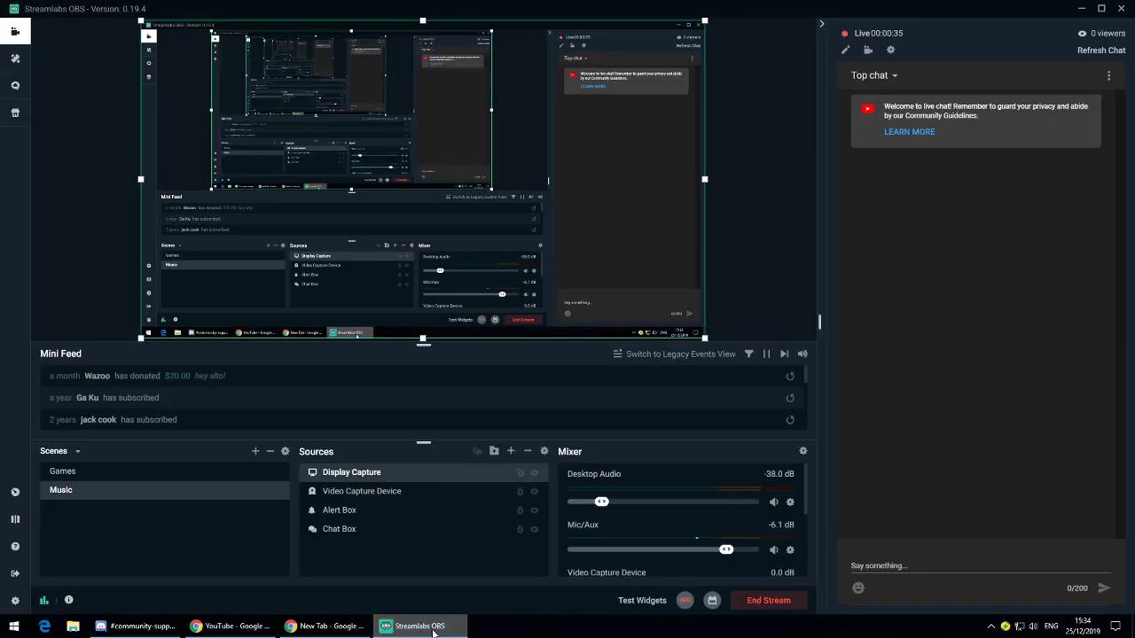
- Switch to the YouTube home page in Chrome and open the live stream "Slaves to darkness Khorne builds" from your own channel
{"action": "mouse_move", "coordinate": [236, 628]}
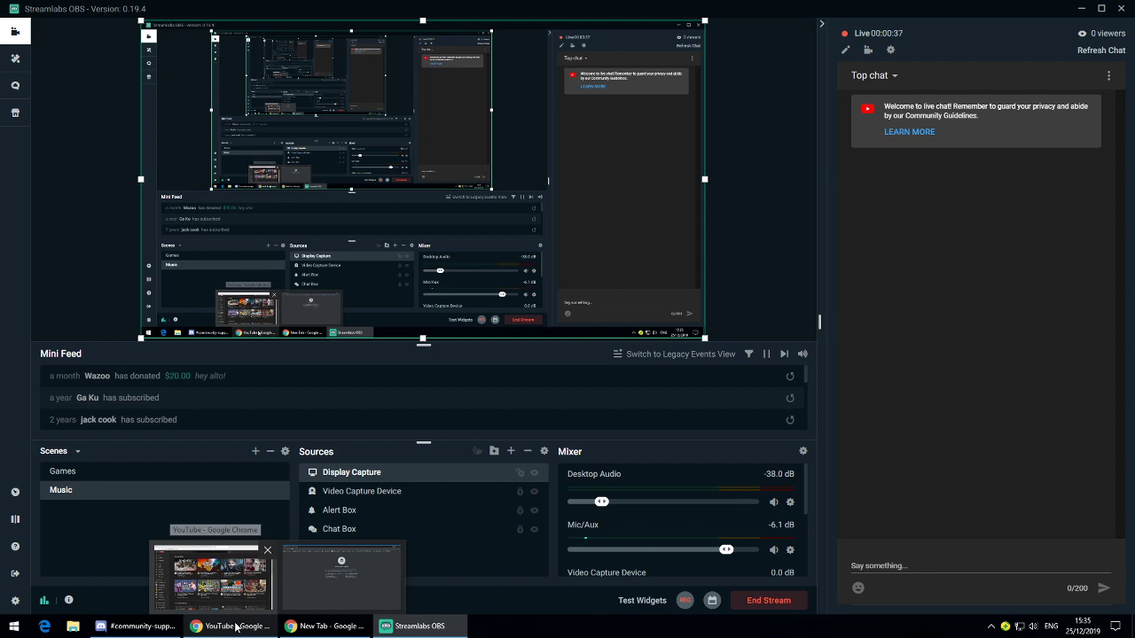
{"action": "left_click", "coordinate": [213, 576]}
{"action": "left_click", "coordinate": [1098, 58]}
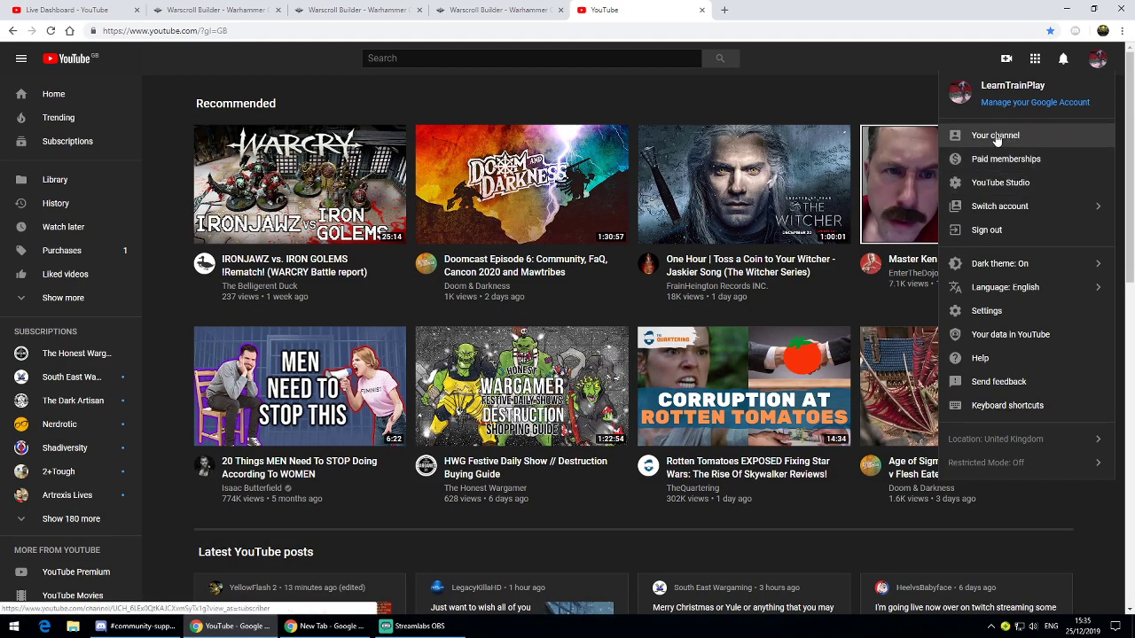
{"action": "left_click", "coordinate": [997, 137]}
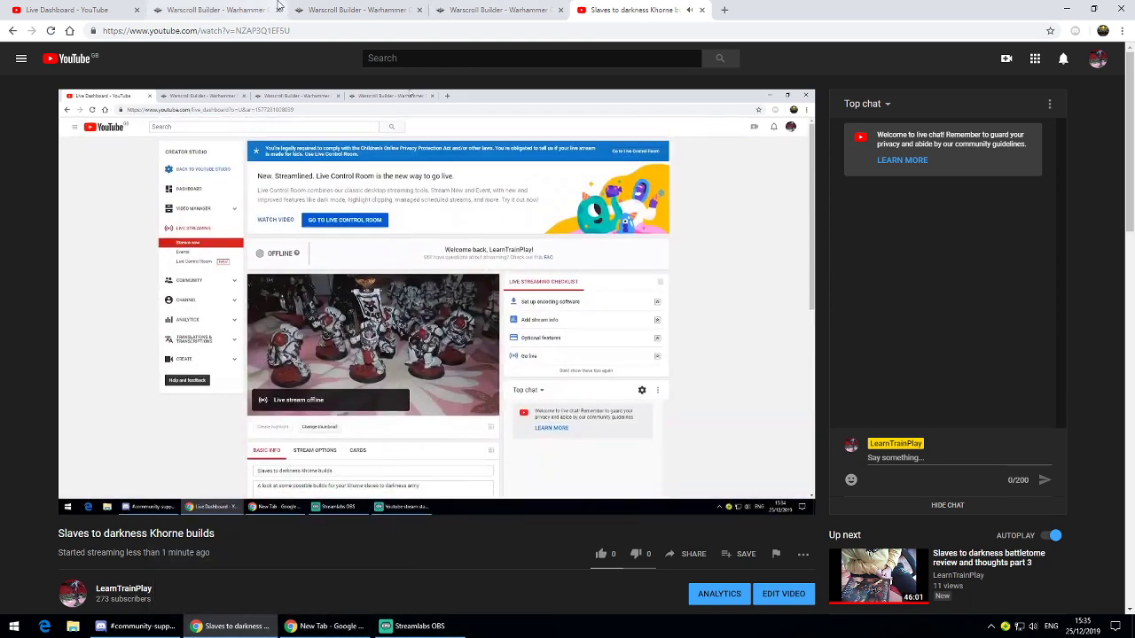
- Bring up the first Warscroll Builder list and review its allegiance, Damned Legion and mortal realm choices above the leaders
{"action": "left_click", "coordinate": [215, 9]}
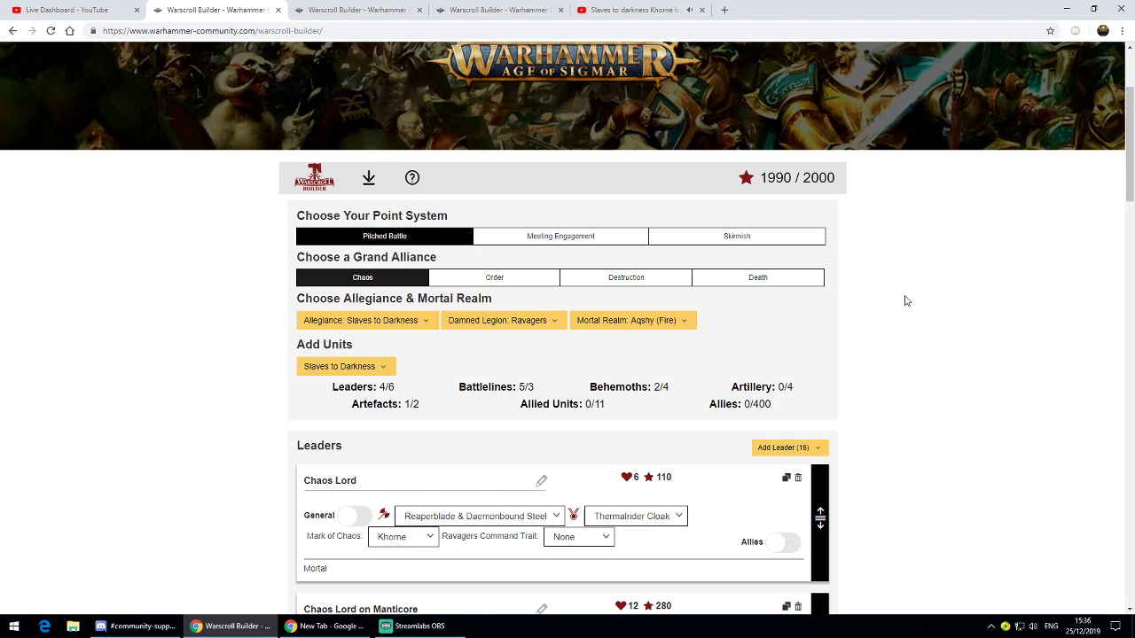
{"action": "scroll", "coordinate": [883, 286], "scroll_direction": "down", "scroll_amount": 1}
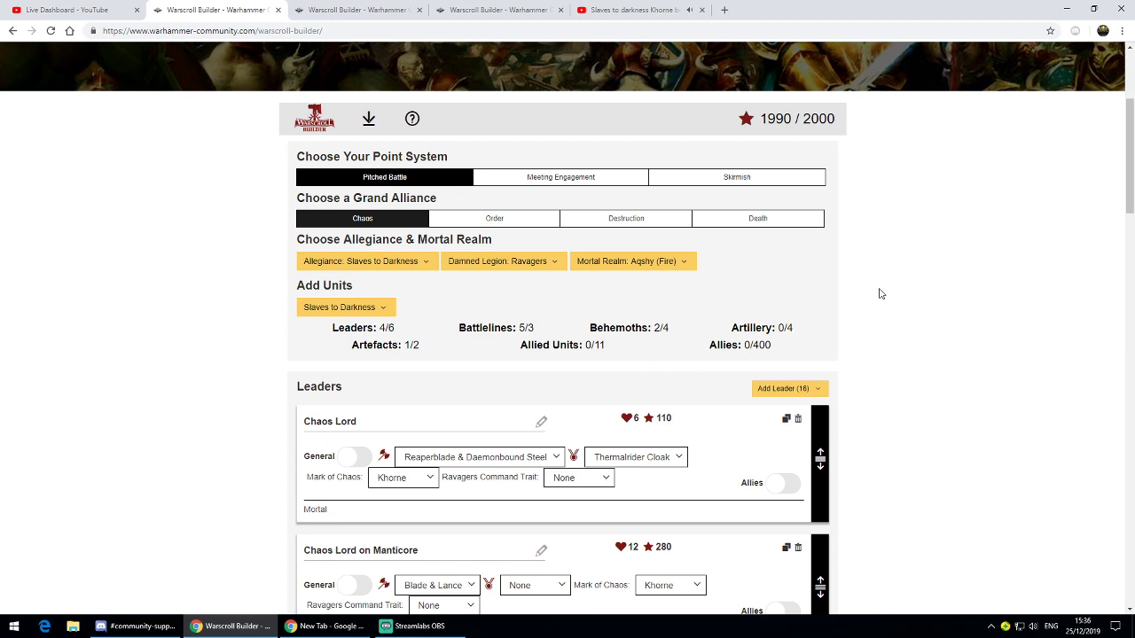
{"action": "scroll", "coordinate": [880, 293], "scroll_direction": "down", "scroll_amount": 2}
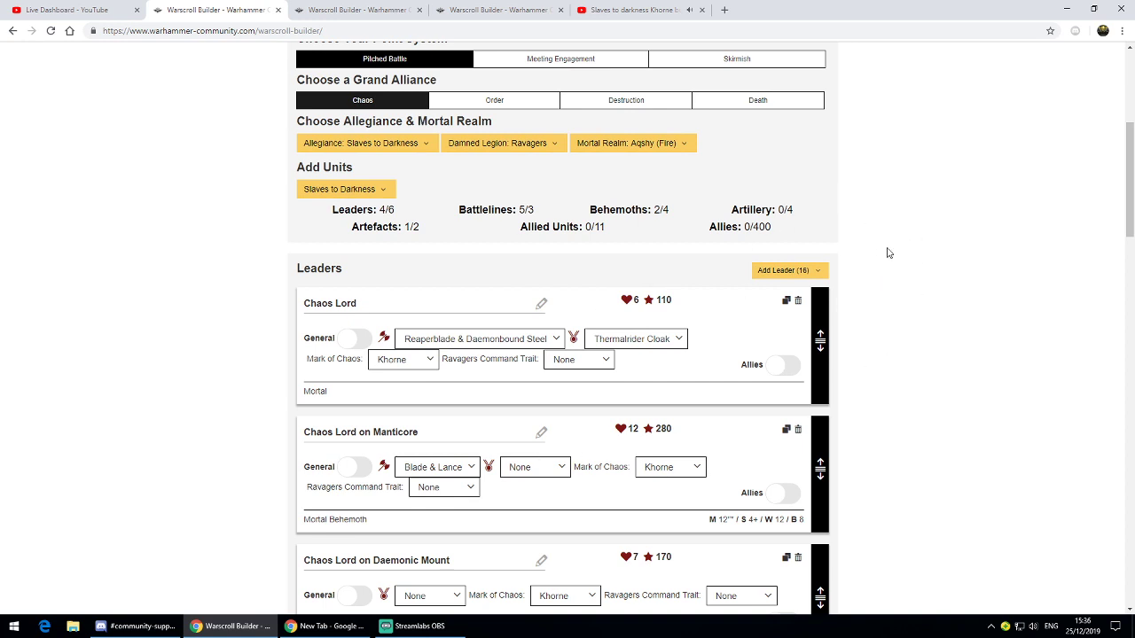
{"action": "scroll", "coordinate": [887, 247], "scroll_direction": "down", "scroll_amount": 1}
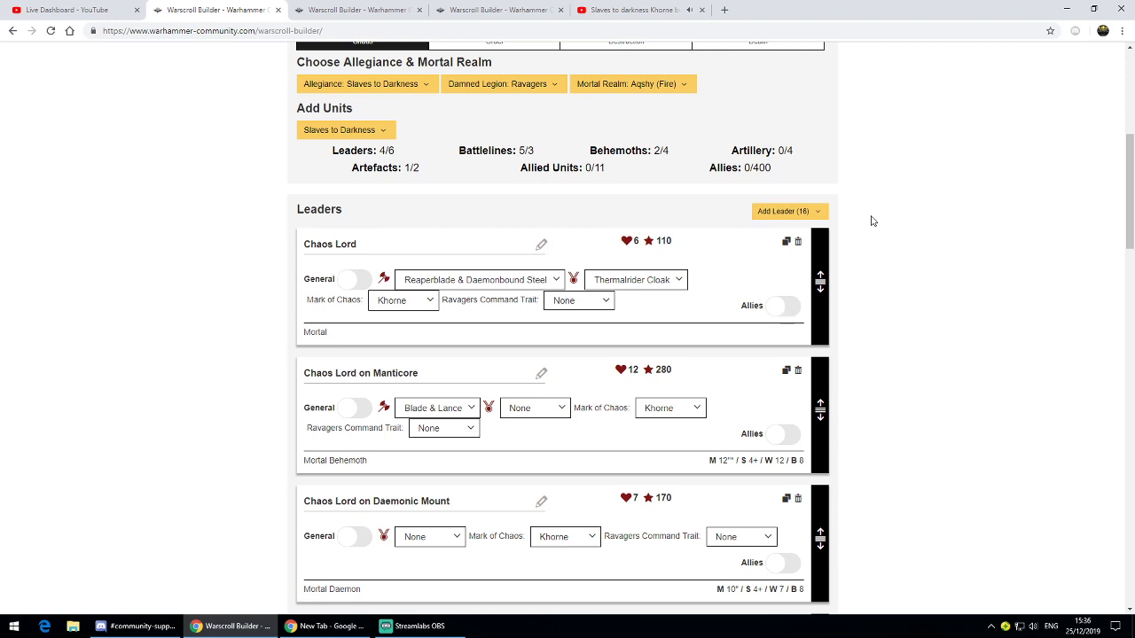
{"action": "scroll", "coordinate": [945, 243], "scroll_direction": "down", "scroll_amount": 2}
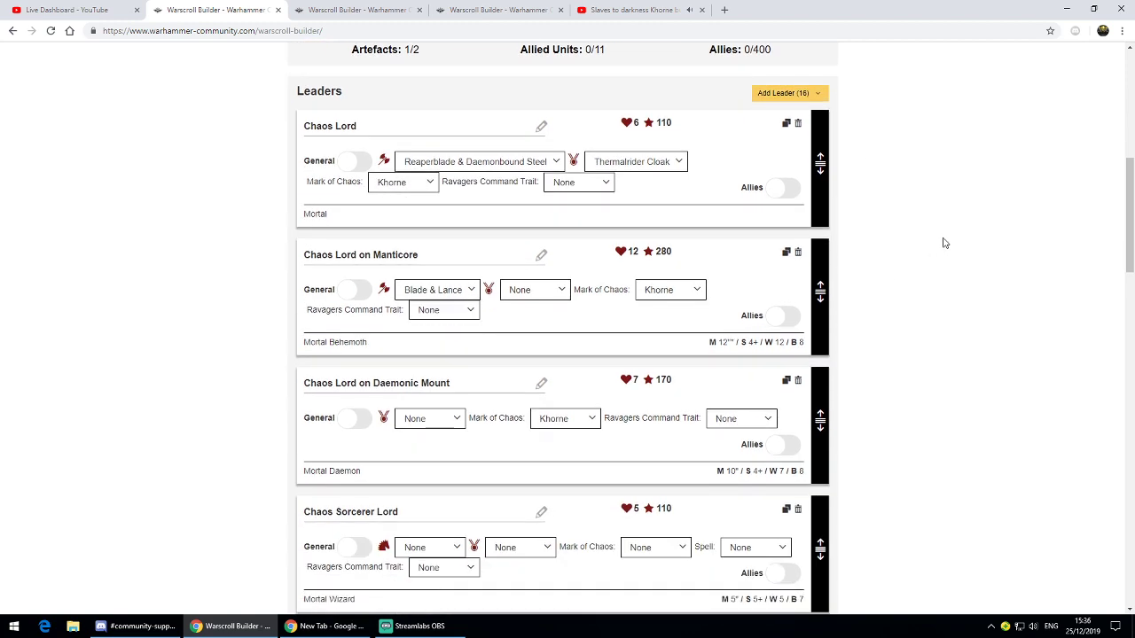
{"action": "scroll", "coordinate": [945, 243], "scroll_direction": "up", "scroll_amount": 3}
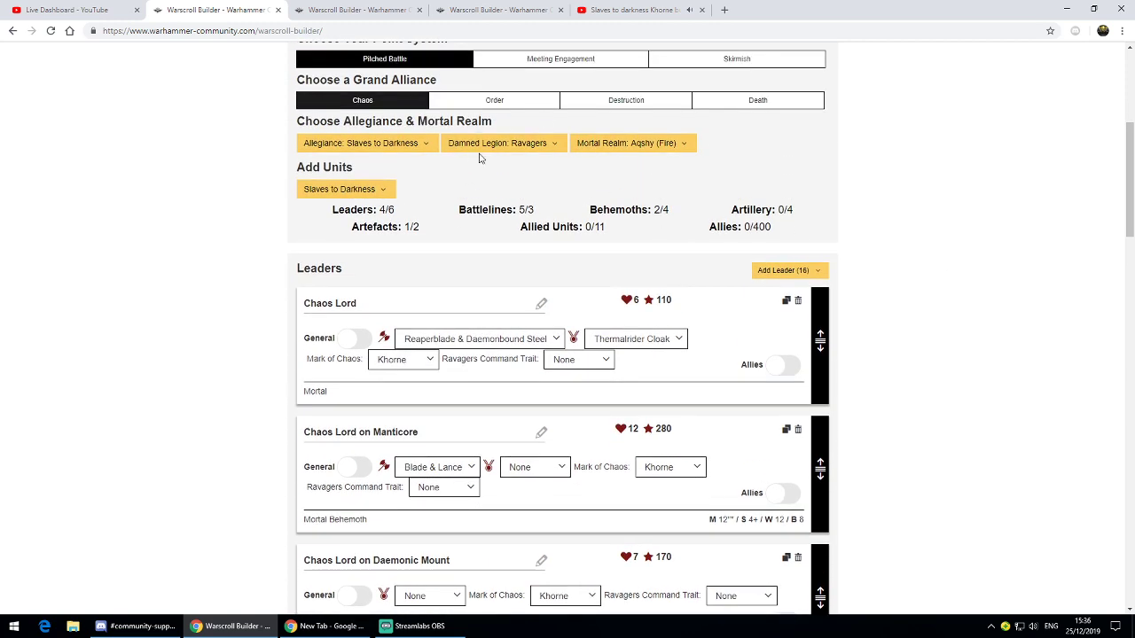
{"action": "scroll", "coordinate": [898, 312], "scroll_direction": "down", "scroll_amount": 1}
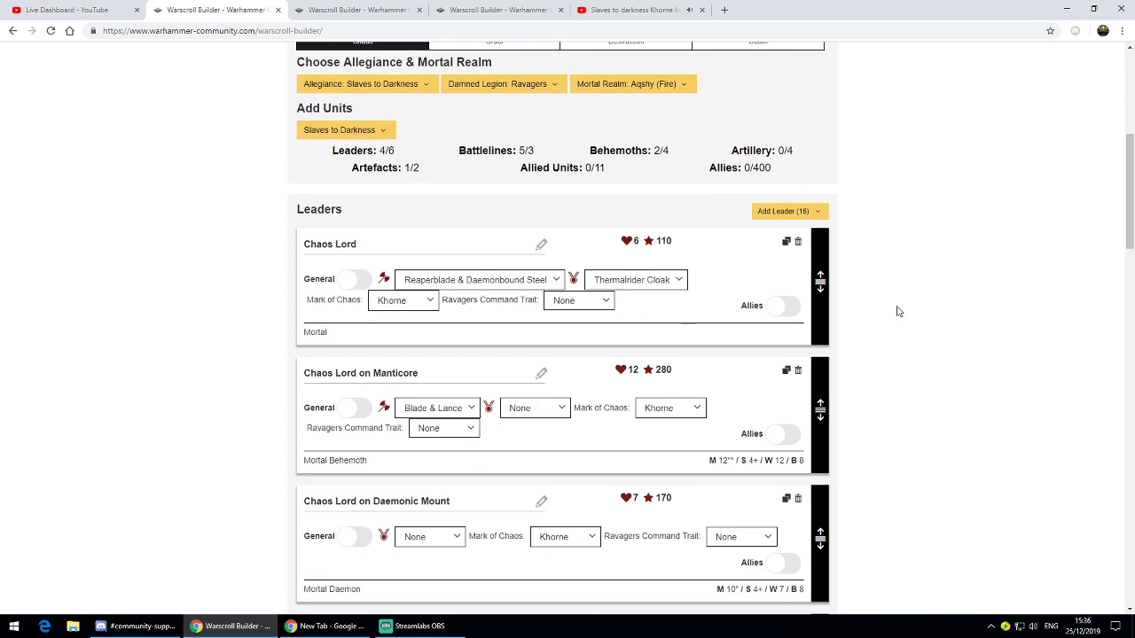
{"action": "scroll", "coordinate": [897, 311], "scroll_direction": "down", "scroll_amount": 2}
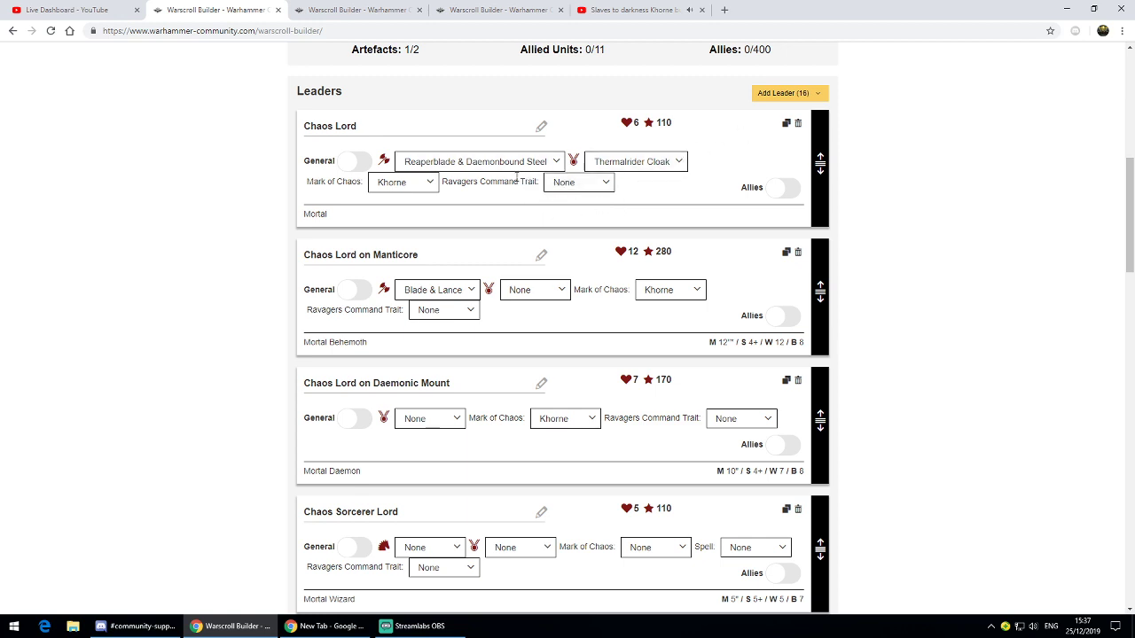
- Examine the leaders in the list, comparing the weapons, artefacts and Marks of Chaos of the Chaos Lords and the Sorcerer Lord
{"action": "scroll", "coordinate": [518, 176], "scroll_direction": "down", "scroll_amount": 1}
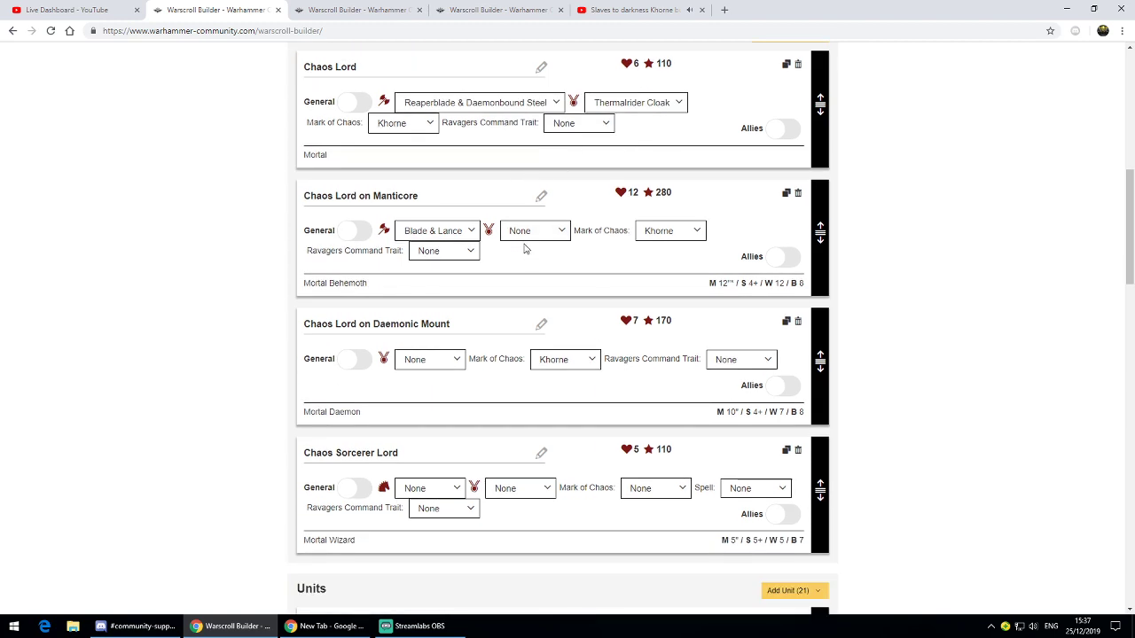
{"action": "scroll", "coordinate": [524, 252], "scroll_direction": "down", "scroll_amount": 2}
{"action": "scroll", "coordinate": [525, 243], "scroll_direction": "up", "scroll_amount": 3}
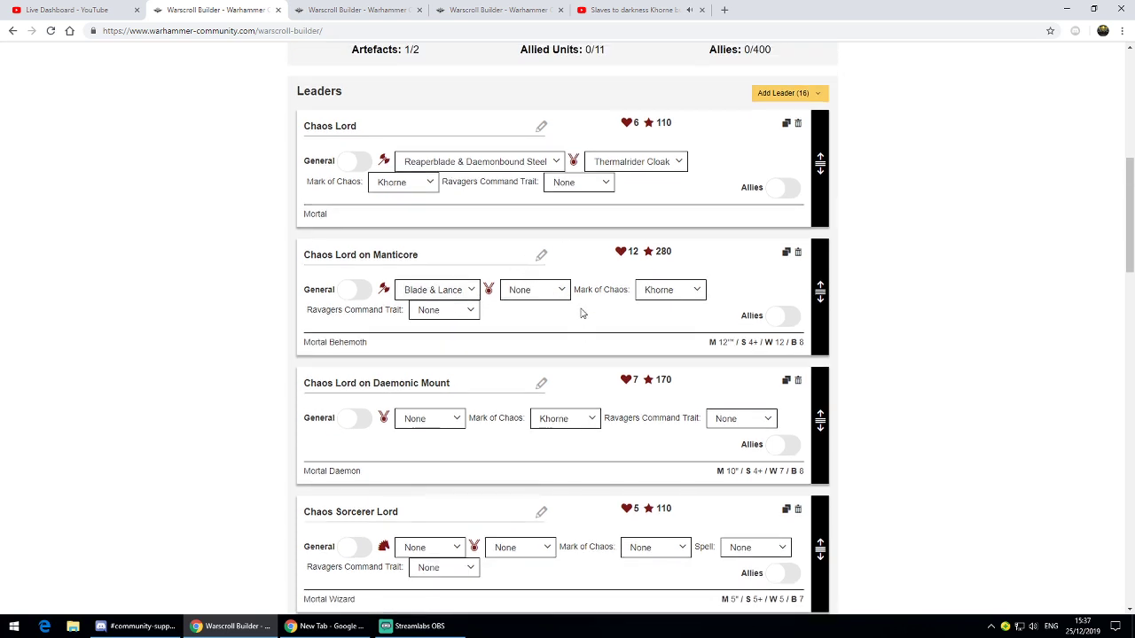
{"action": "scroll", "coordinate": [581, 317], "scroll_direction": "down", "scroll_amount": 2}
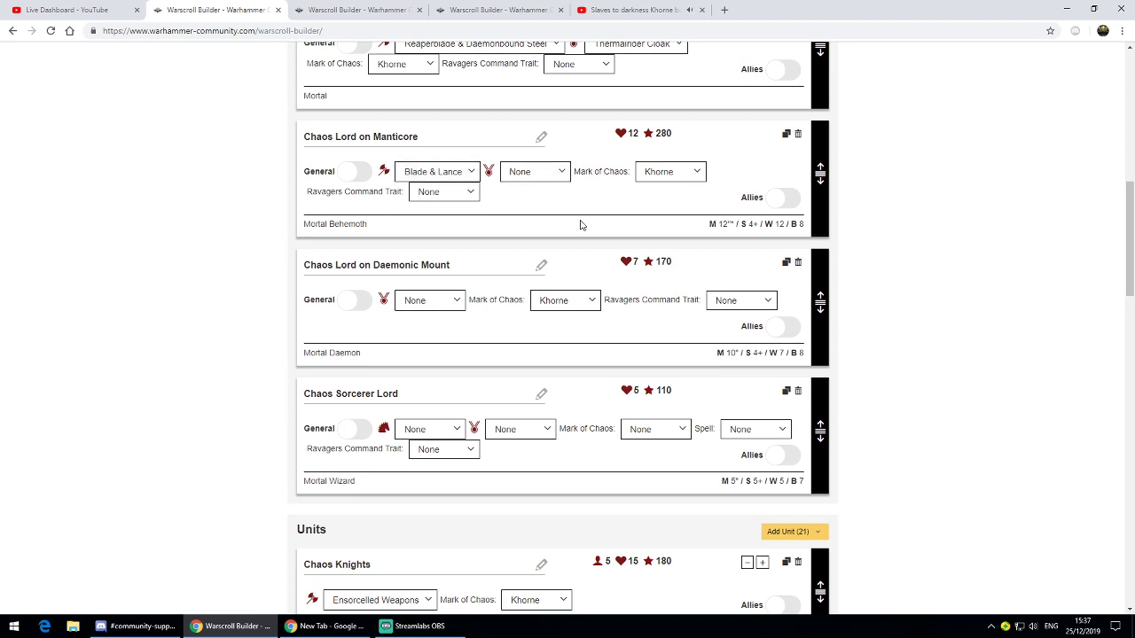
{"action": "scroll", "coordinate": [580, 224], "scroll_direction": "up", "scroll_amount": 1}
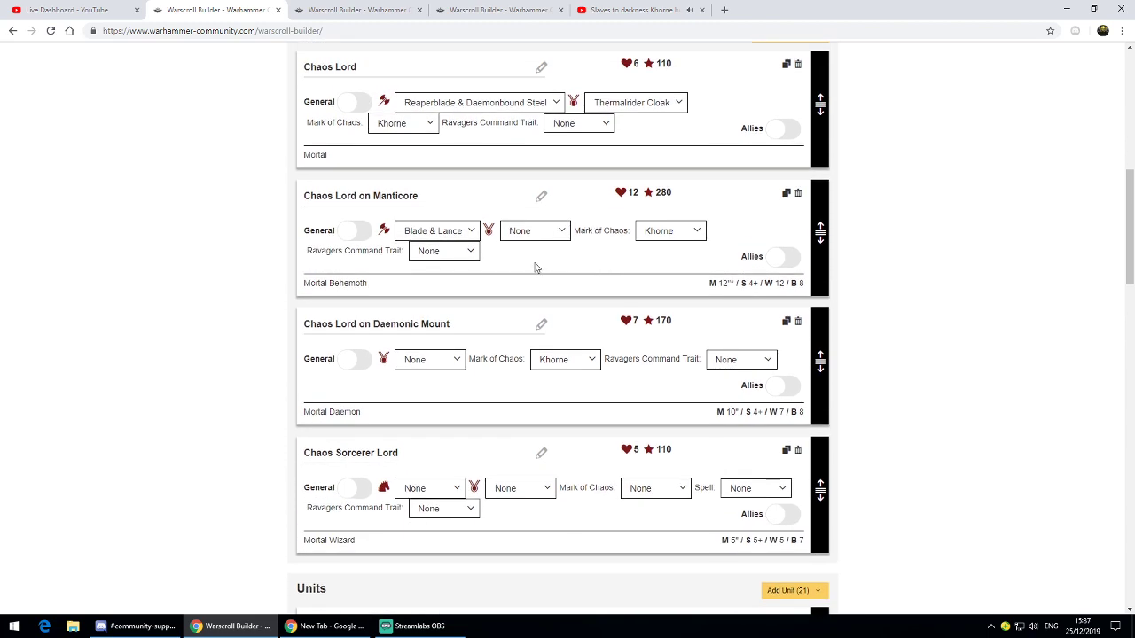
{"action": "scroll", "coordinate": [537, 266], "scroll_direction": "down", "scroll_amount": 2}
{"action": "scroll", "coordinate": [561, 172], "scroll_direction": "up", "scroll_amount": 2}
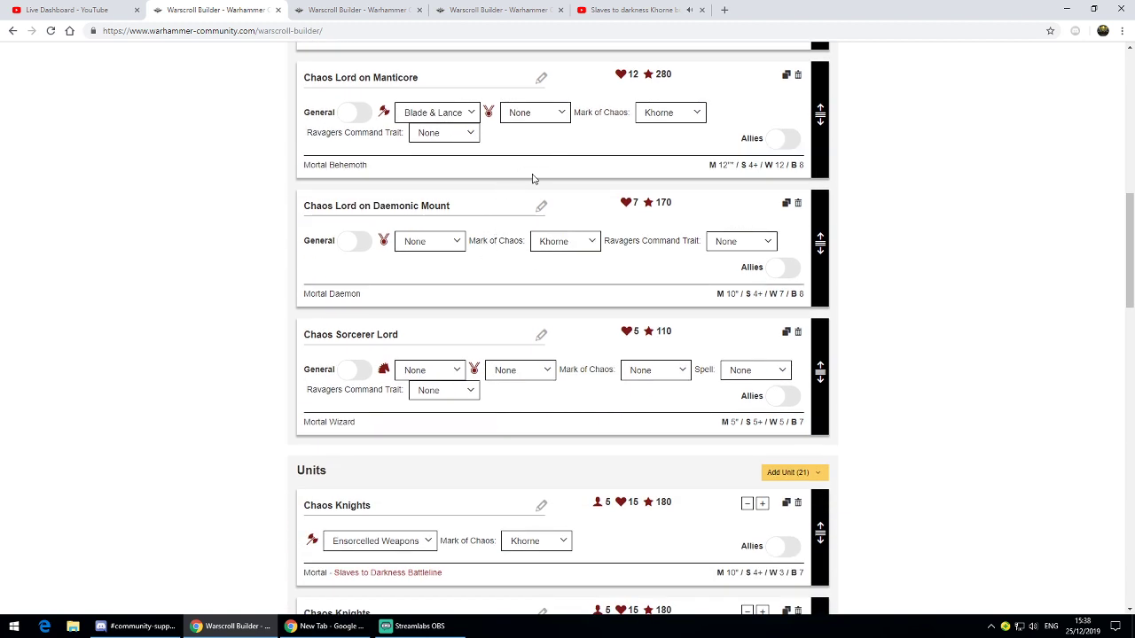
{"action": "scroll", "coordinate": [543, 256], "scroll_direction": "up", "scroll_amount": 1}
{"action": "scroll", "coordinate": [543, 256], "scroll_direction": "up", "scroll_amount": 1}
{"action": "scroll", "coordinate": [541, 253], "scroll_direction": "down", "scroll_amount": 2}
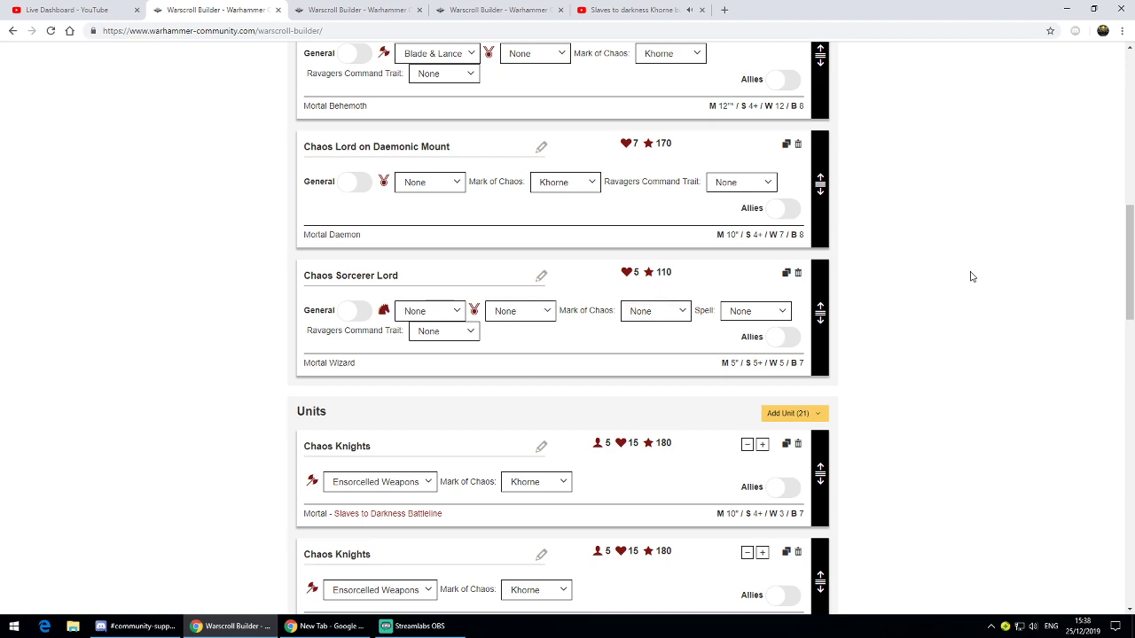
- Look through the whole army list down to the behemoths, the Bloodmarked Warband battalion and the Eightfold Doom-Sigil endless spell
{"action": "scroll", "coordinate": [954, 286], "scroll_direction": "down", "scroll_amount": 13}
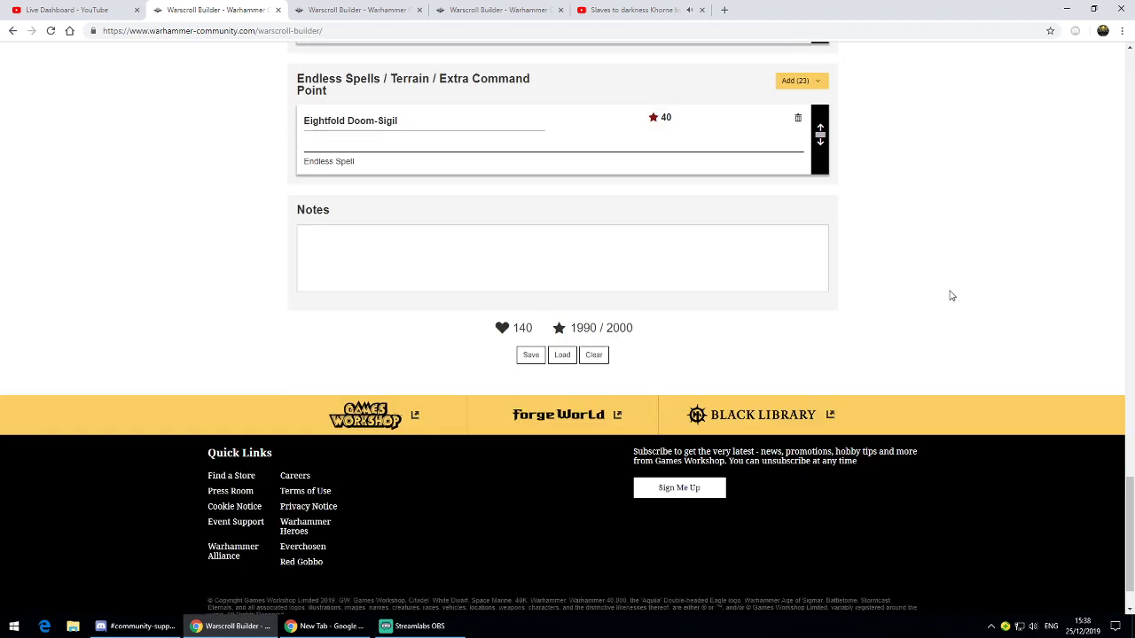
{"action": "scroll", "coordinate": [513, 191], "scroll_direction": "up", "scroll_amount": 3}
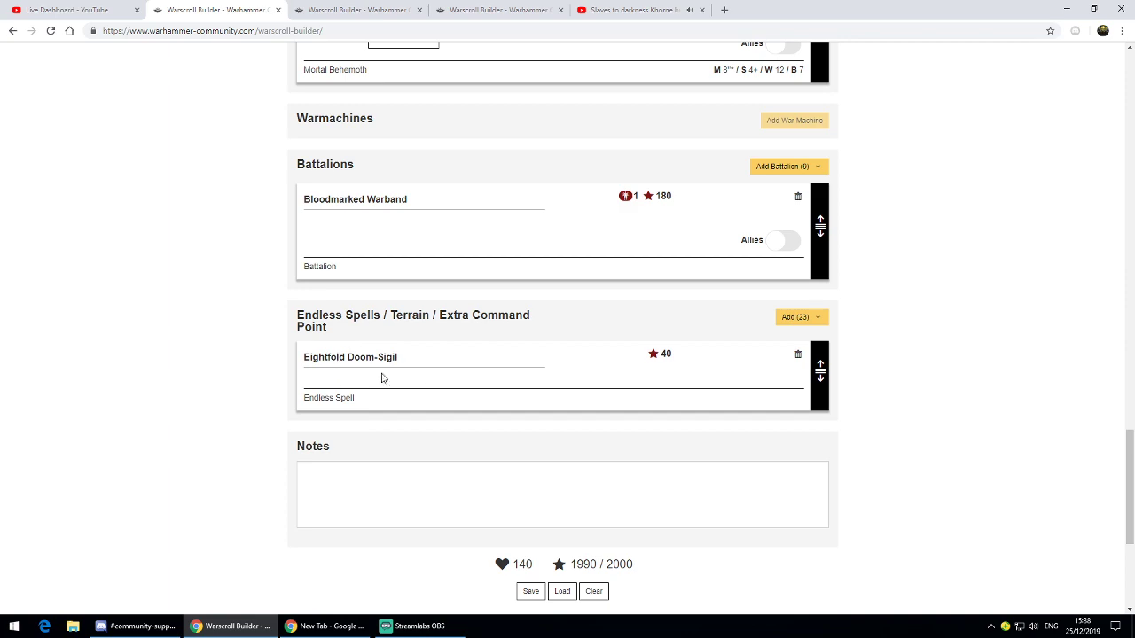
{"action": "scroll", "coordinate": [888, 340], "scroll_direction": "up", "scroll_amount": 7}
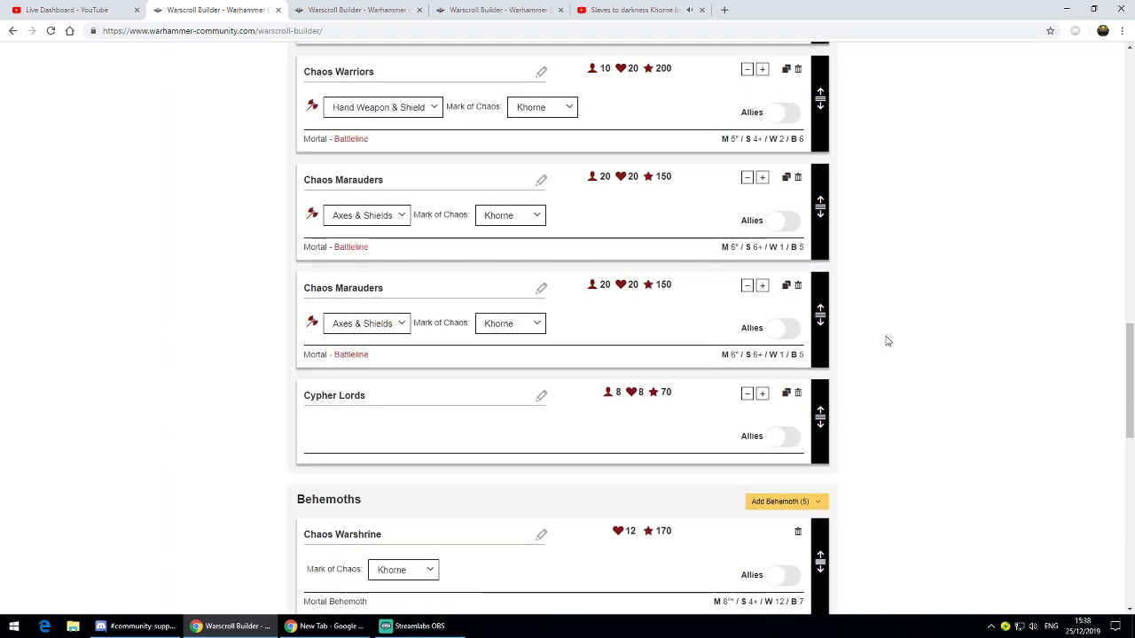
{"action": "scroll", "coordinate": [888, 341], "scroll_direction": "up", "scroll_amount": 15}
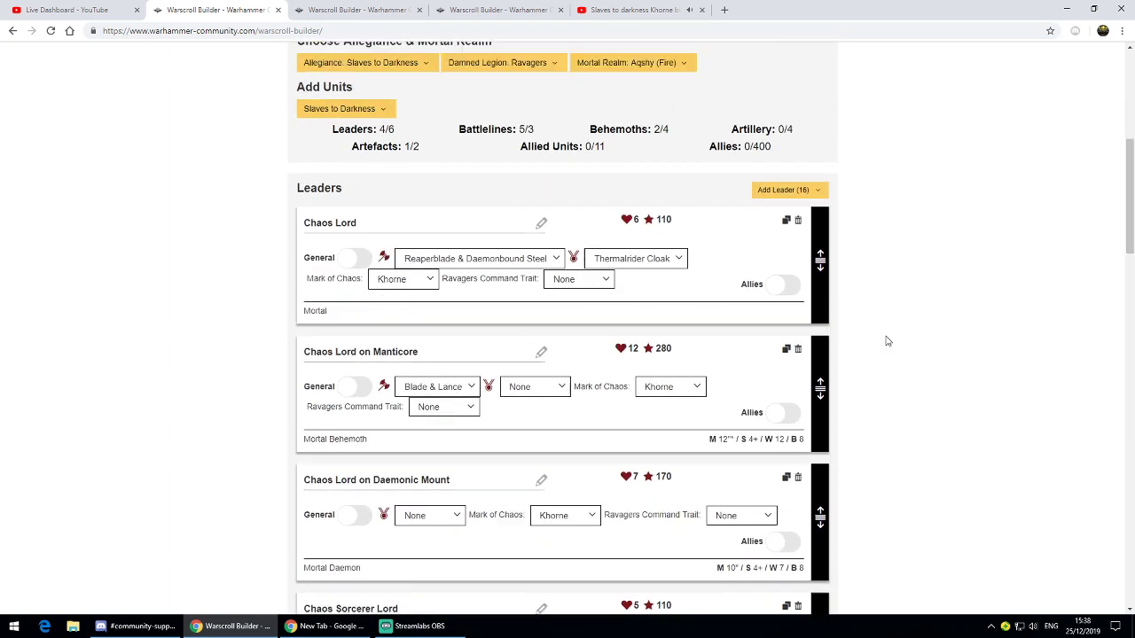
{"action": "scroll", "coordinate": [888, 340], "scroll_direction": "up", "scroll_amount": 2}
{"action": "scroll", "coordinate": [888, 341], "scroll_direction": "down", "scroll_amount": 3}
{"action": "scroll", "coordinate": [888, 341], "scroll_direction": "up", "scroll_amount": 1}
{"action": "scroll", "coordinate": [888, 340], "scroll_direction": "down", "scroll_amount": 1}
{"action": "scroll", "coordinate": [888, 340], "scroll_direction": "down", "scroll_amount": 12}
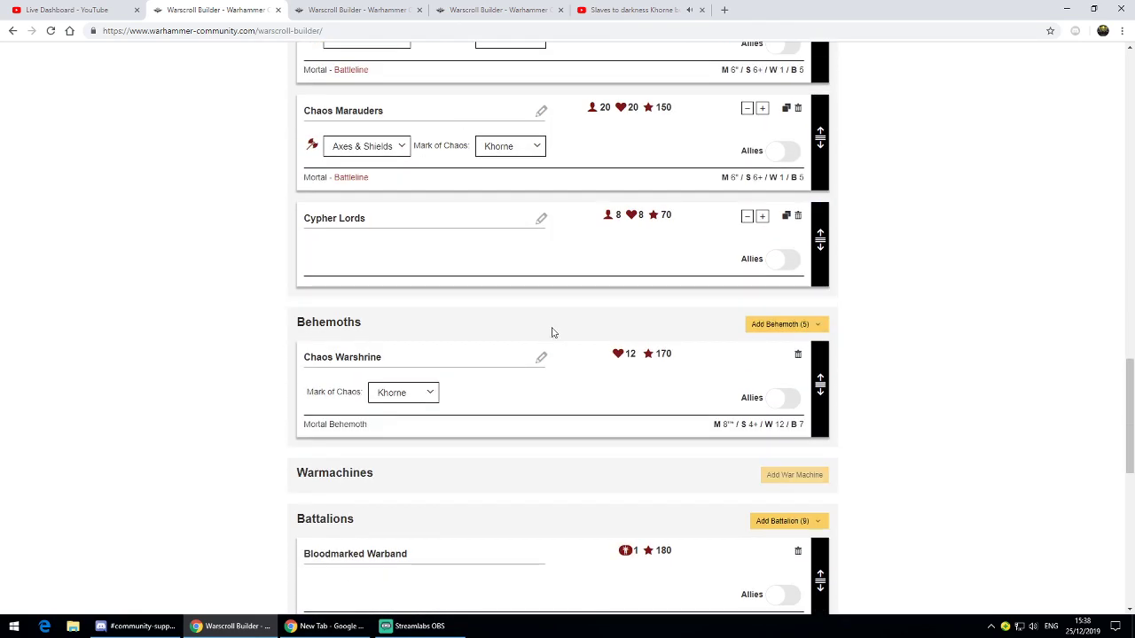
{"action": "scroll", "coordinate": [524, 482], "scroll_direction": "down", "scroll_amount": 3}
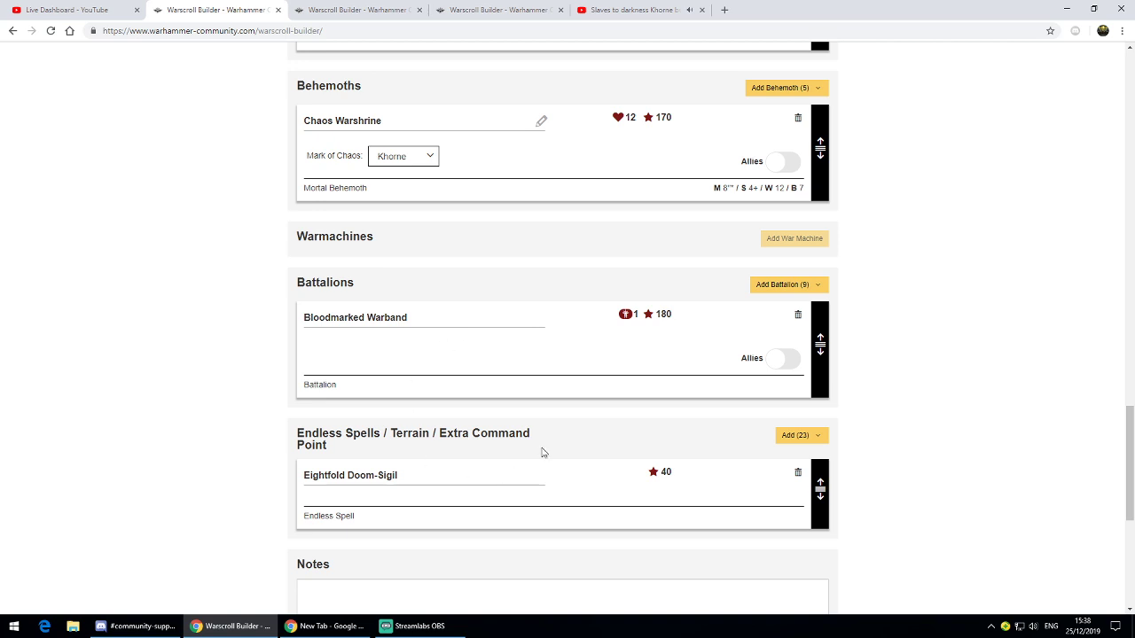
{"action": "scroll", "coordinate": [546, 453], "scroll_direction": "down", "scroll_amount": 2}
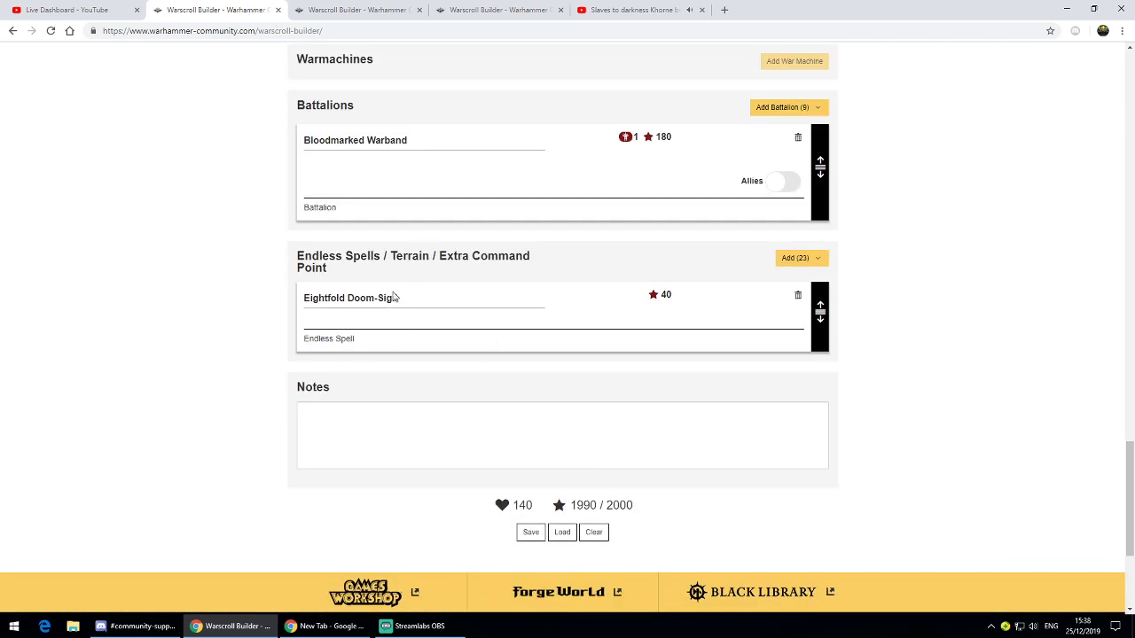
- Review the Units section, checking the weapons, marks and battleline roles of the Chaos Knights, Warriors and Marauders
{"action": "scroll", "coordinate": [918, 325], "scroll_direction": "up", "scroll_amount": 4}
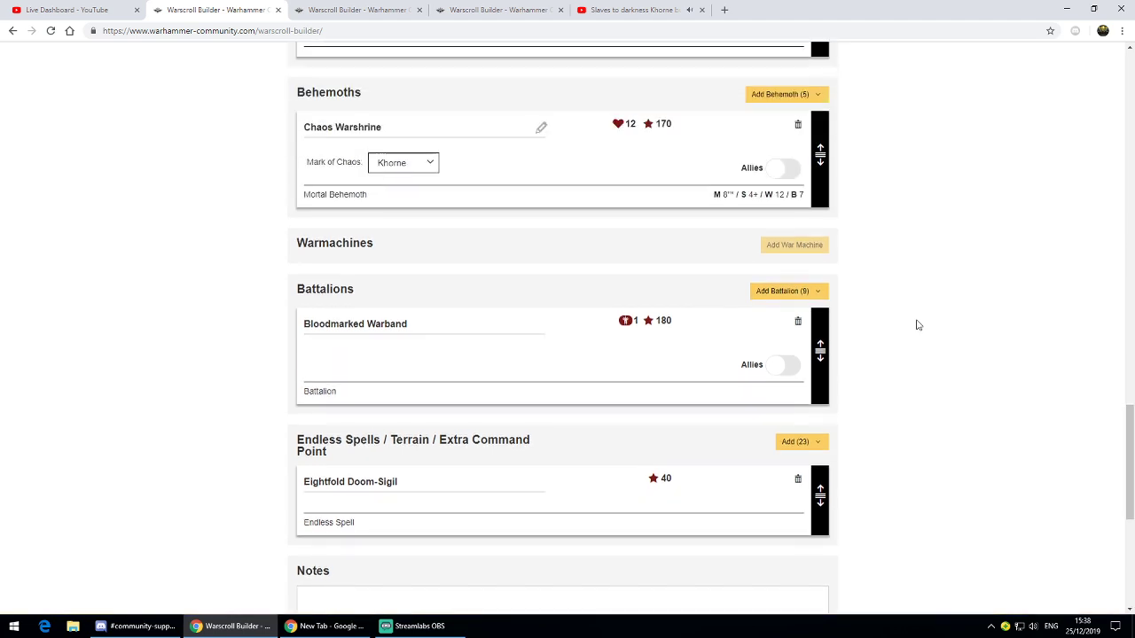
{"action": "scroll", "coordinate": [918, 325], "scroll_direction": "up", "scroll_amount": 3}
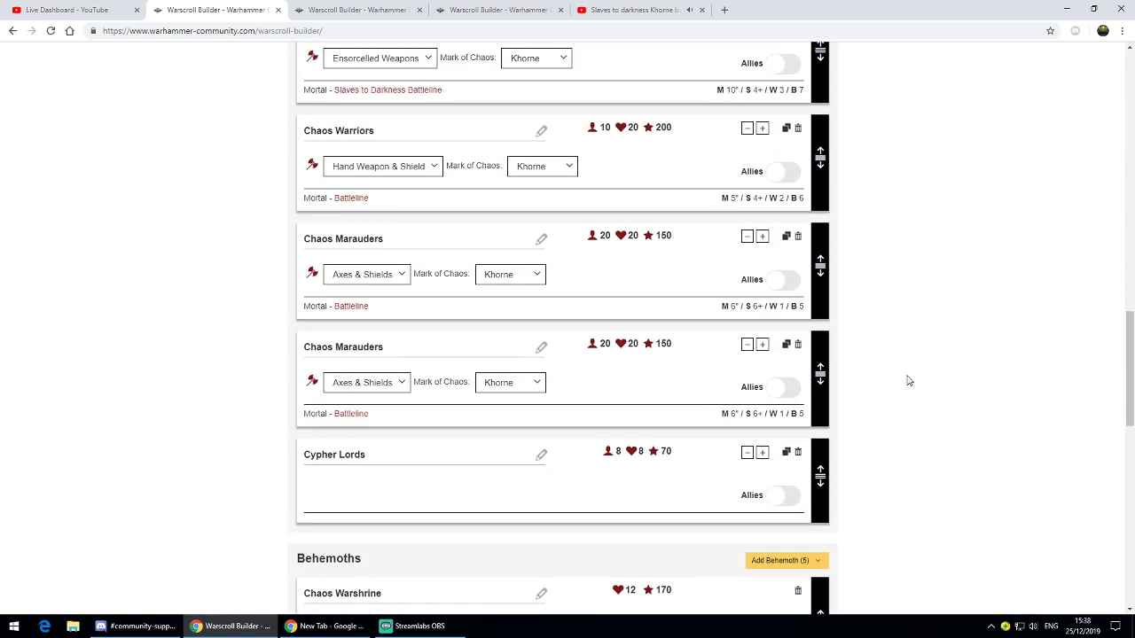
{"action": "scroll", "coordinate": [909, 381], "scroll_direction": "down", "scroll_amount": 1}
{"action": "scroll", "coordinate": [909, 381], "scroll_direction": "up", "scroll_amount": 2}
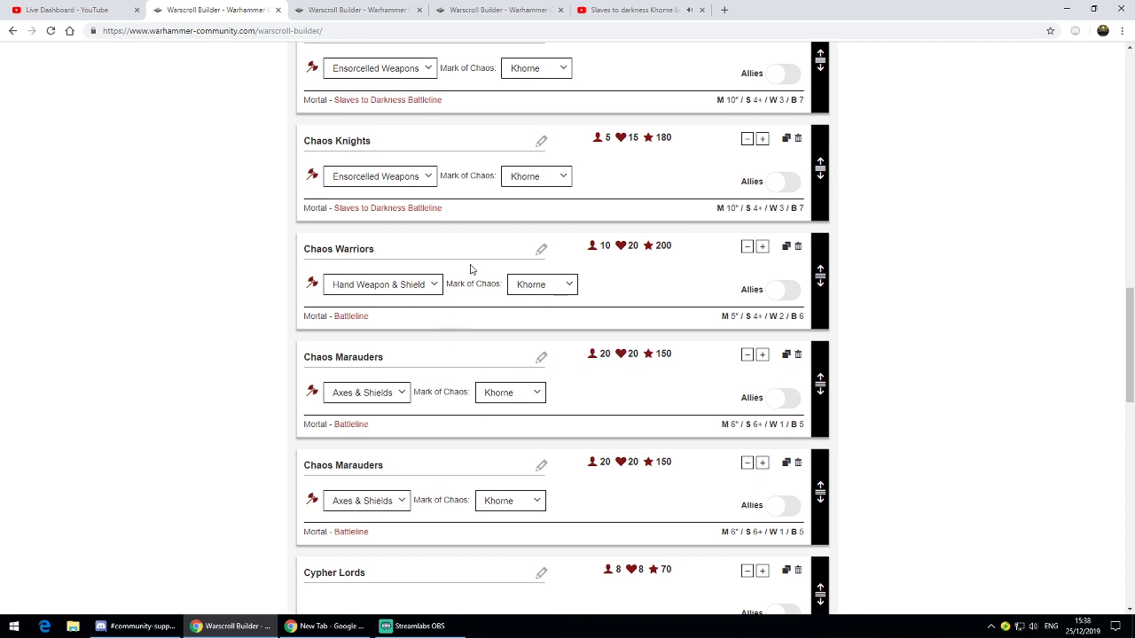
{"action": "scroll", "coordinate": [488, 258], "scroll_direction": "up", "scroll_amount": 2}
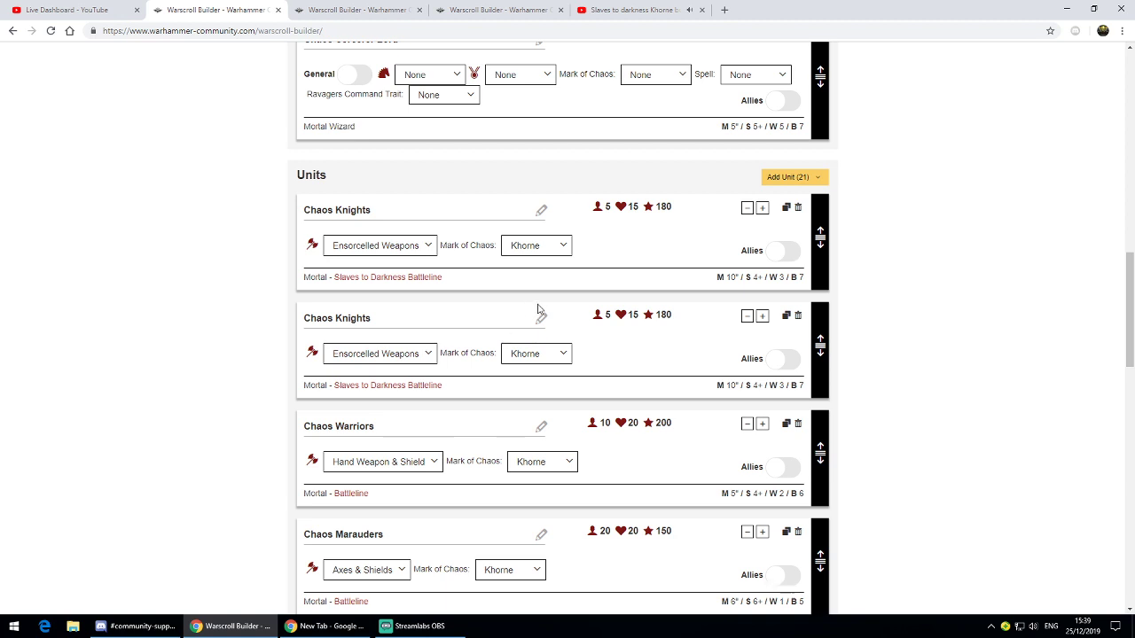
{"action": "scroll", "coordinate": [624, 389], "scroll_direction": "up", "scroll_amount": 2}
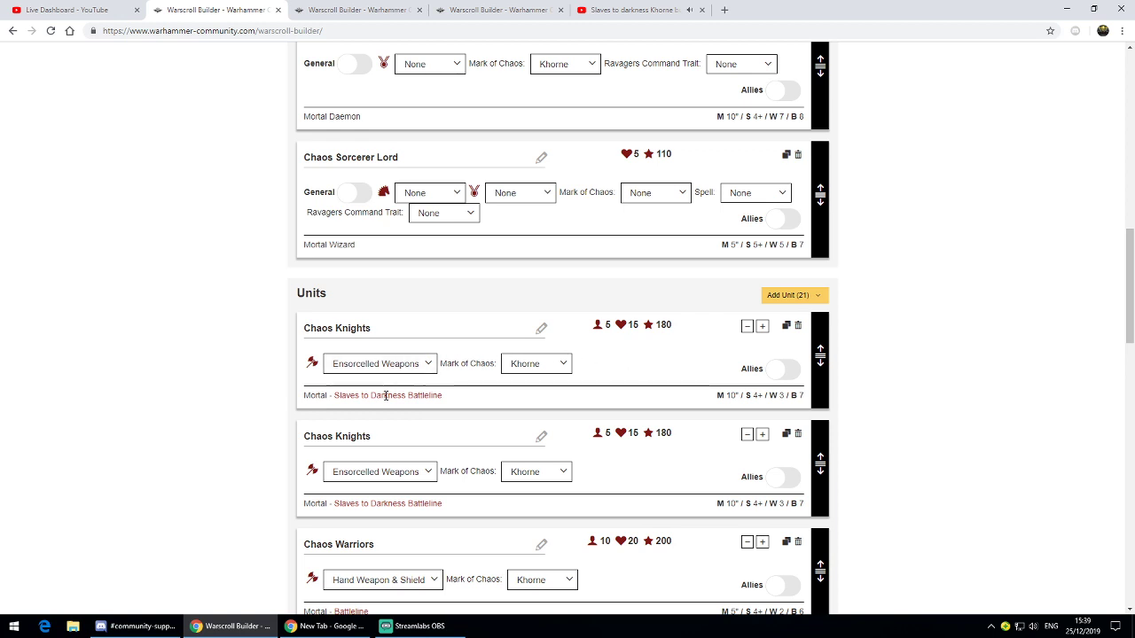
{"action": "scroll", "coordinate": [380, 337], "scroll_direction": "up", "scroll_amount": 1}
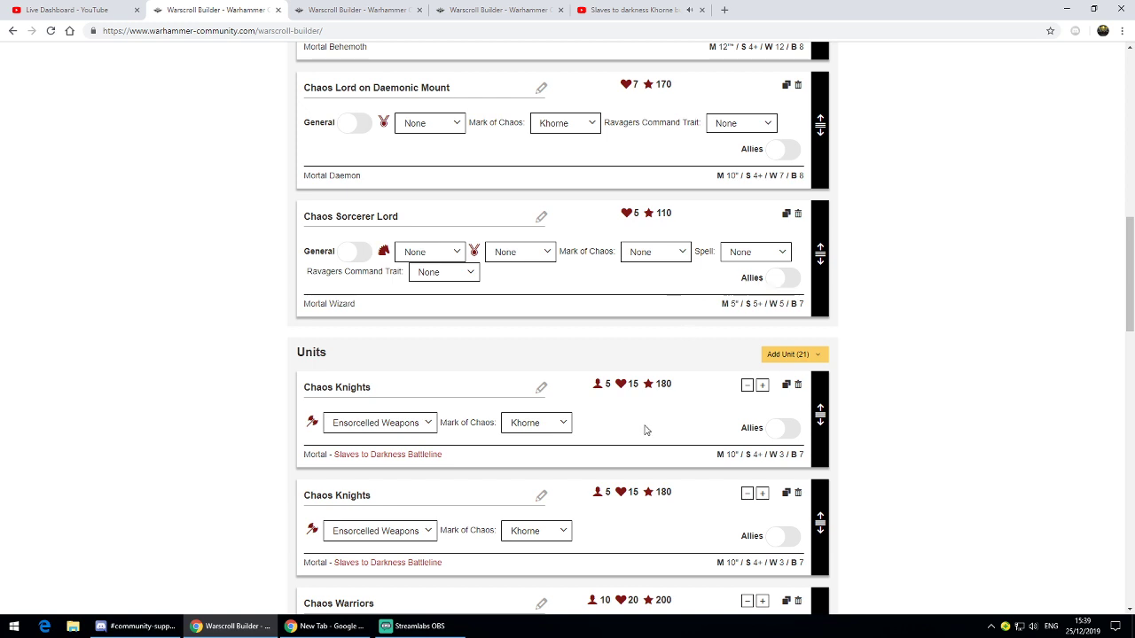
{"action": "scroll", "coordinate": [646, 430], "scroll_direction": "up", "scroll_amount": 1}
{"action": "scroll", "coordinate": [645, 430], "scroll_direction": "down", "scroll_amount": 2}
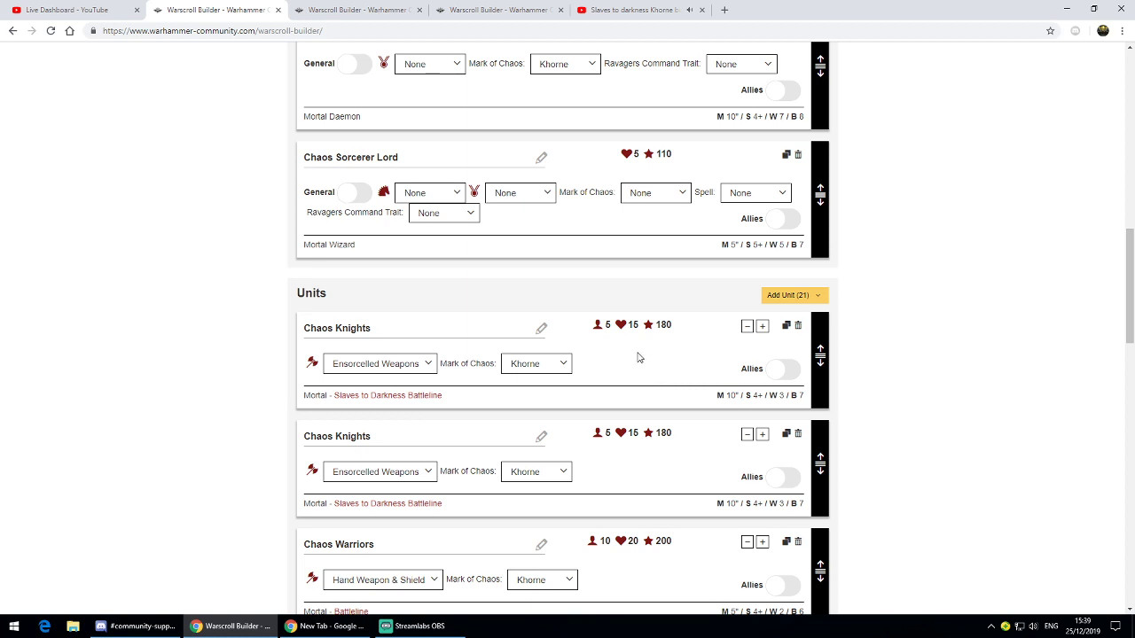
{"action": "scroll", "coordinate": [638, 358], "scroll_direction": "down", "scroll_amount": 2}
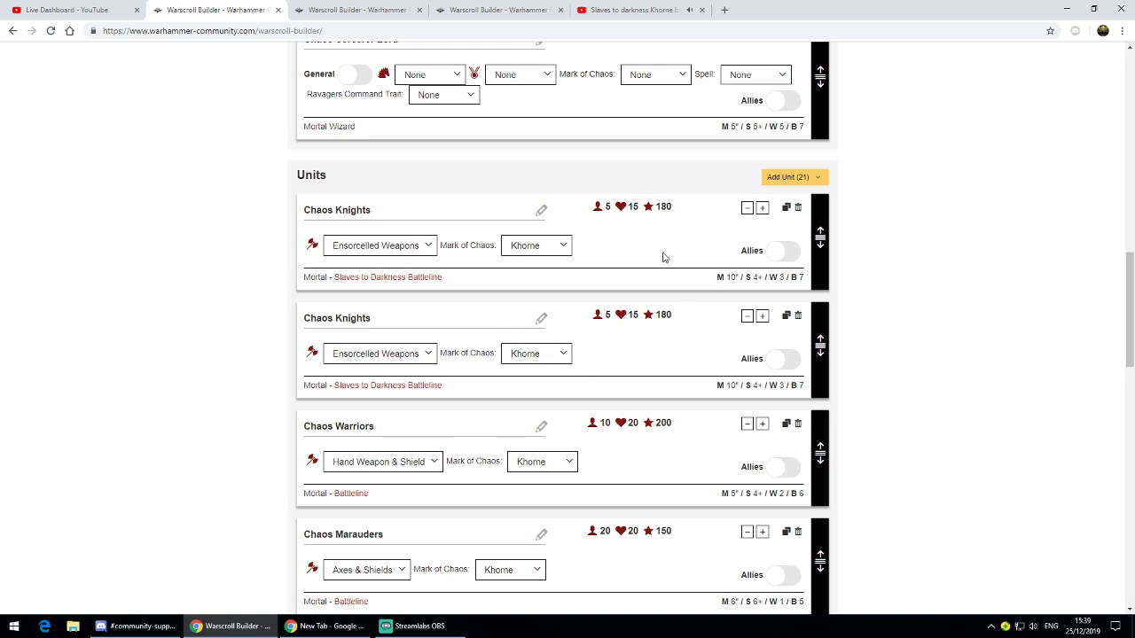
- Compare the Chaos Lords and Sorcerer Lord with the Chaos Knights, Warriors, Marauders and Cypher Lords in the first list
{"action": "scroll", "coordinate": [664, 257], "scroll_direction": "up", "scroll_amount": 3}
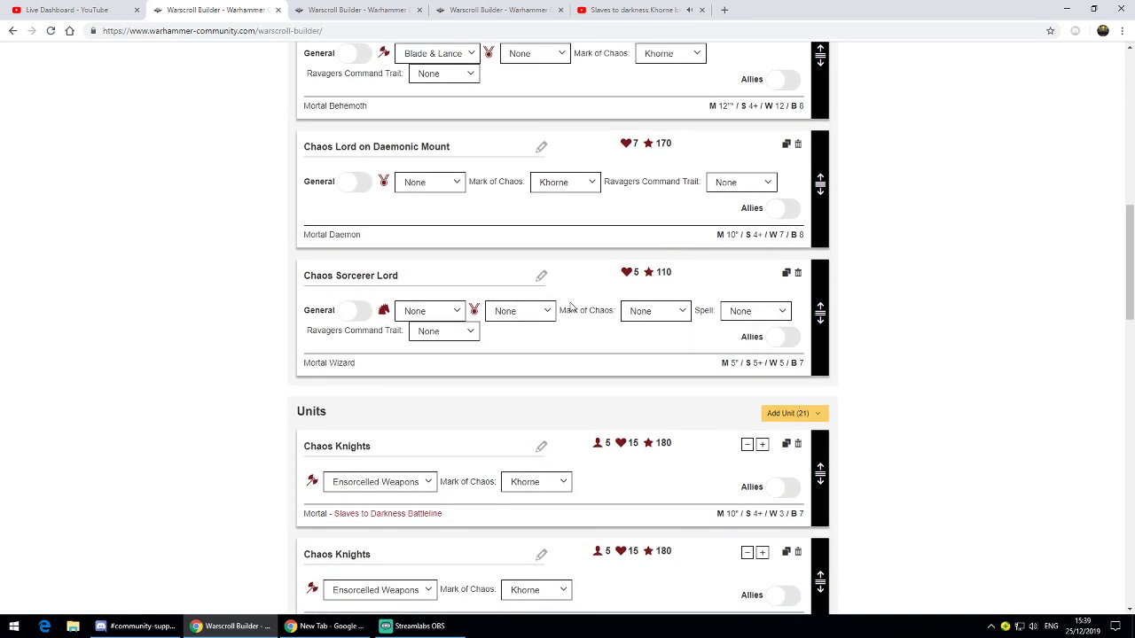
{"action": "scroll", "coordinate": [566, 309], "scroll_direction": "up", "scroll_amount": 2}
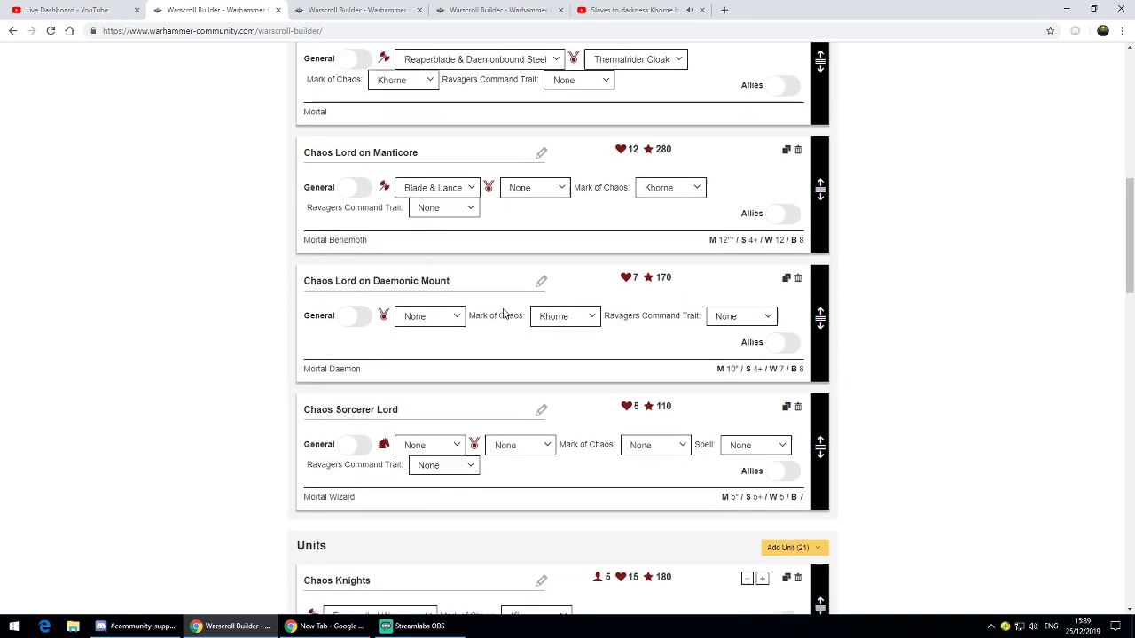
{"action": "scroll", "coordinate": [502, 306], "scroll_direction": "up", "scroll_amount": 1}
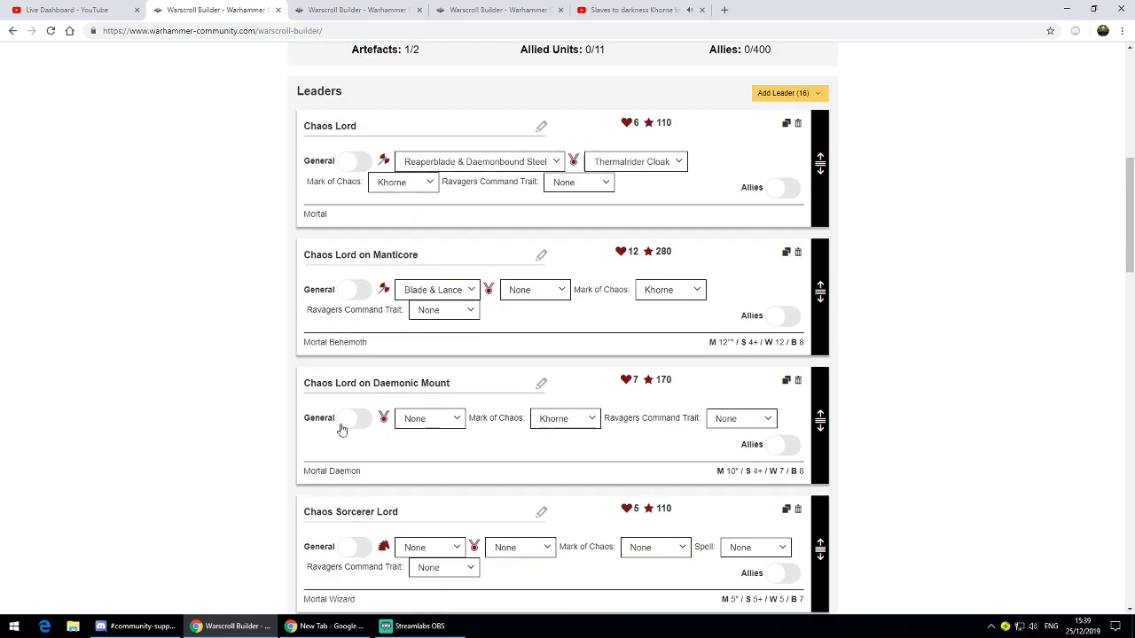
{"action": "scroll", "coordinate": [503, 398], "scroll_direction": "down", "scroll_amount": 5}
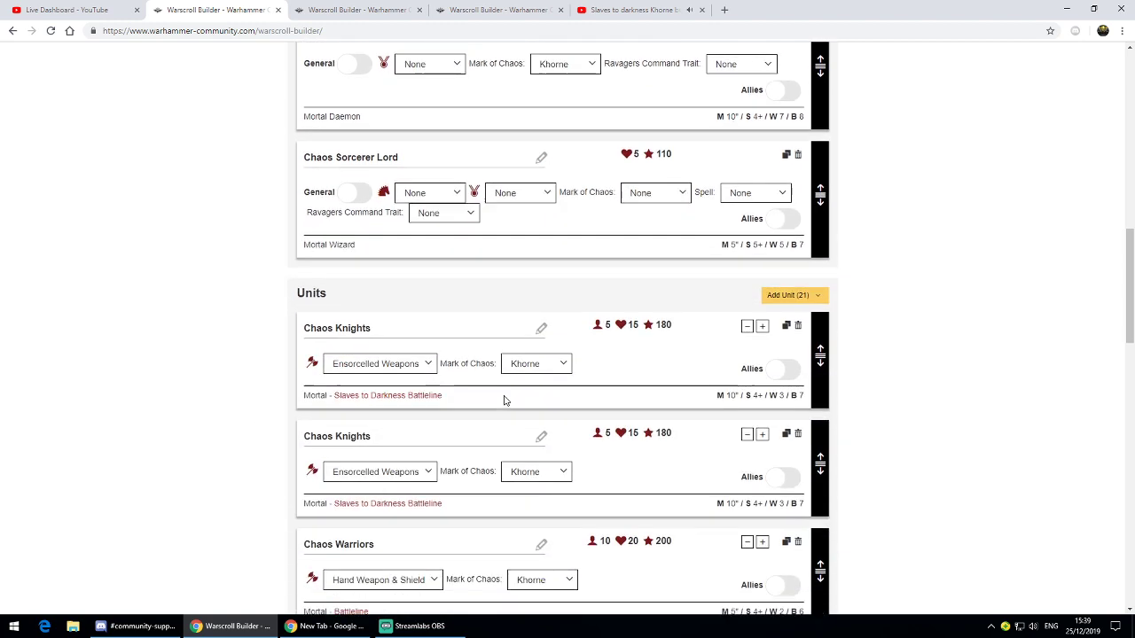
{"action": "scroll", "coordinate": [504, 401], "scroll_direction": "down", "scroll_amount": 2}
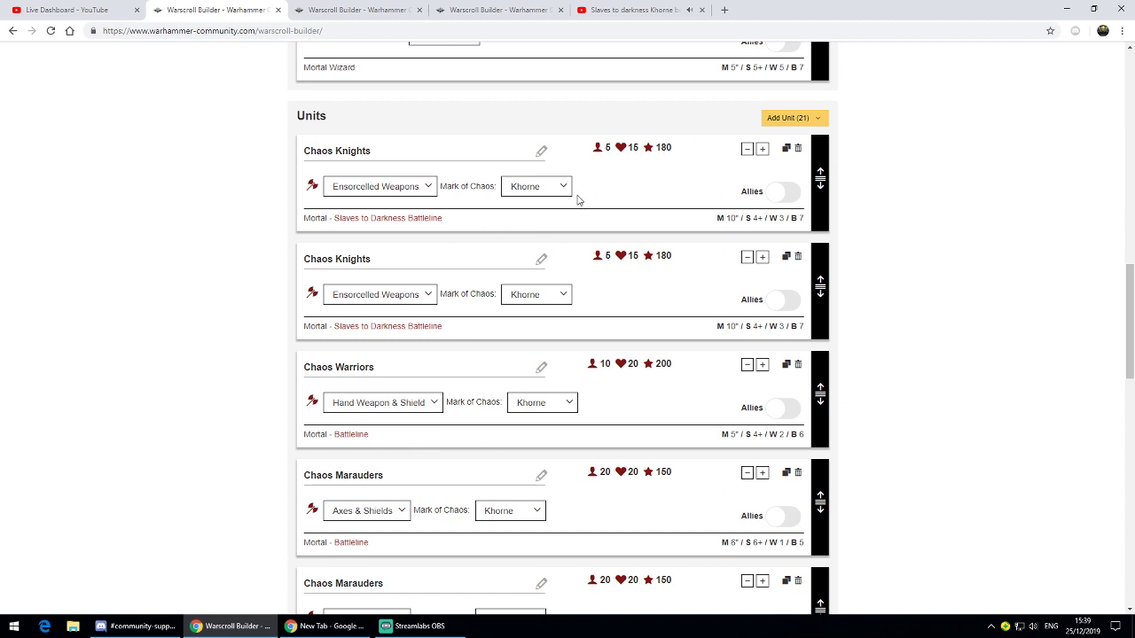
{"action": "scroll", "coordinate": [577, 199], "scroll_direction": "down", "scroll_amount": 2}
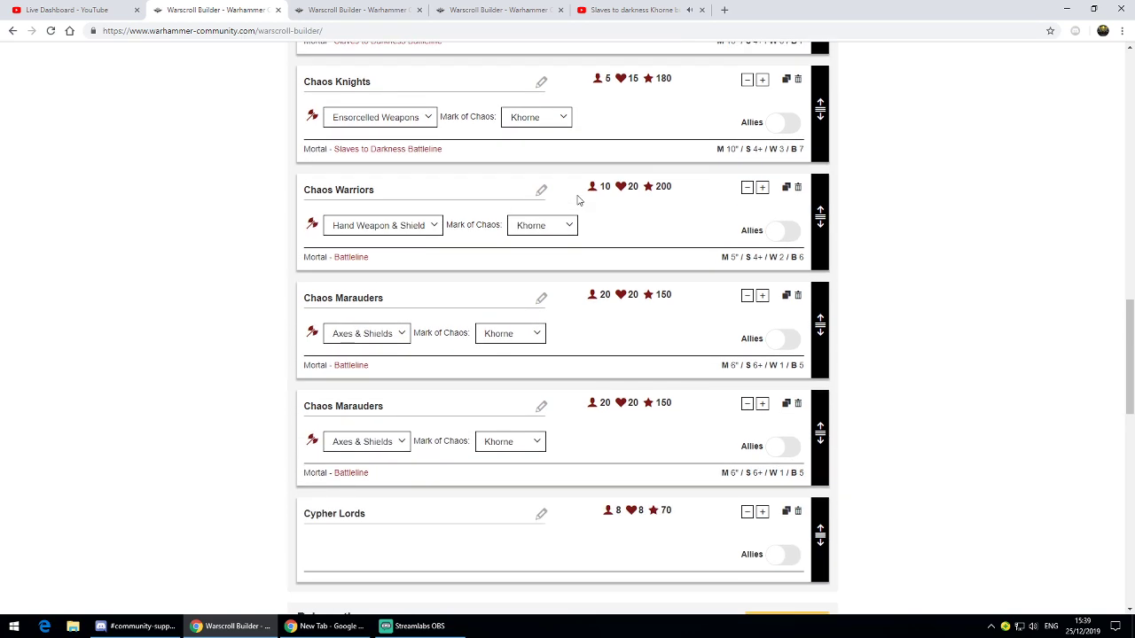
{"action": "scroll", "coordinate": [577, 199], "scroll_direction": "up", "scroll_amount": 2}
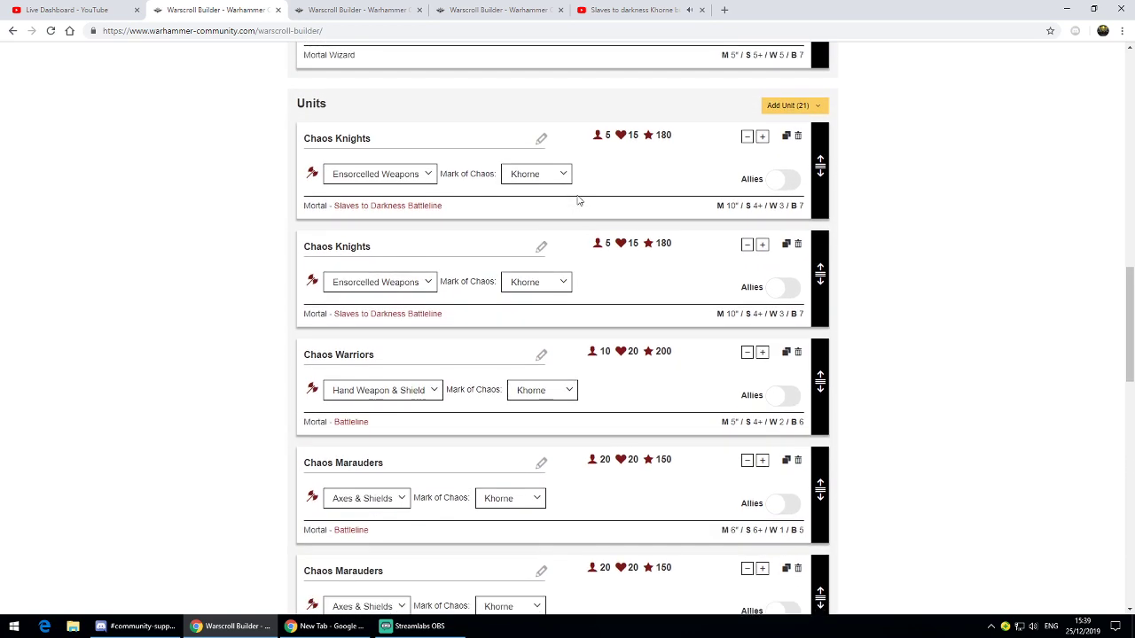
{"action": "scroll", "coordinate": [578, 199], "scroll_direction": "down", "scroll_amount": 3}
{"action": "scroll", "coordinate": [578, 199], "scroll_direction": "down", "scroll_amount": 1}
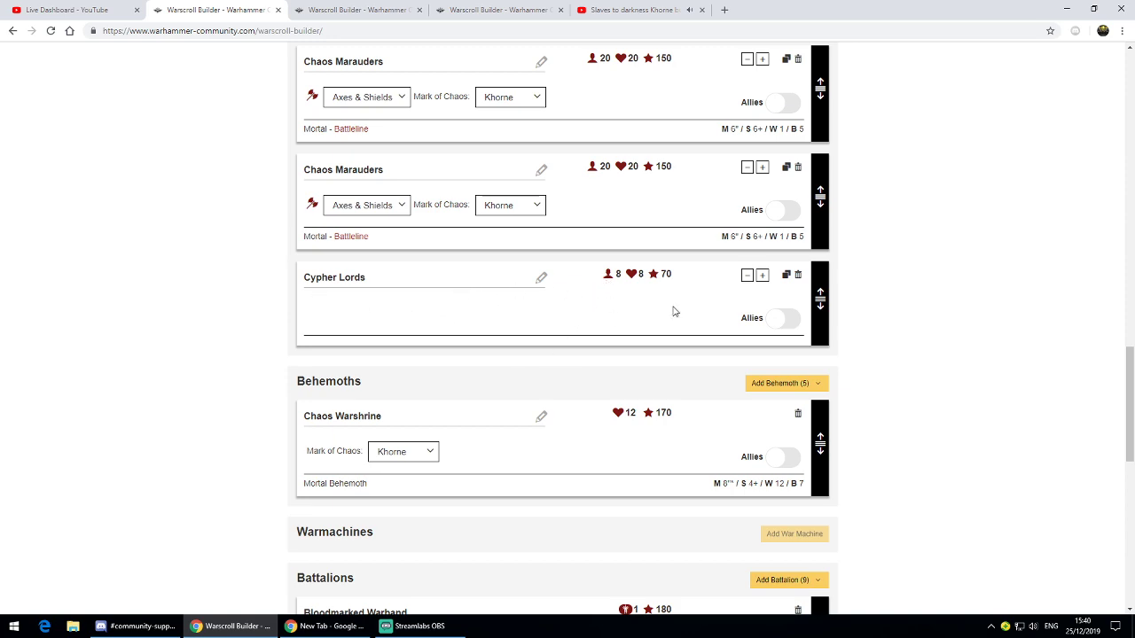
- Set the Chaos Sorcerer Lord's spell to Binding Damnation
{"action": "scroll", "coordinate": [695, 308], "scroll_direction": "up", "scroll_amount": 10}
{"action": "scroll", "coordinate": [709, 311], "scroll_direction": "up", "scroll_amount": 3}
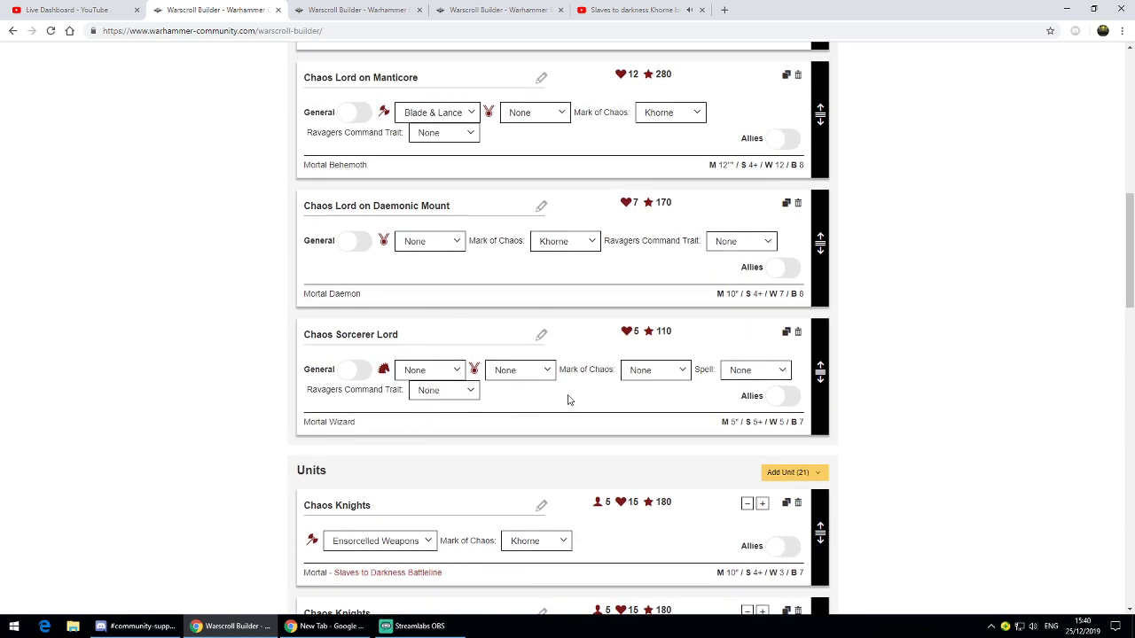
{"action": "left_click", "coordinate": [782, 372]}
{"action": "left_click", "coordinate": [717, 392]}
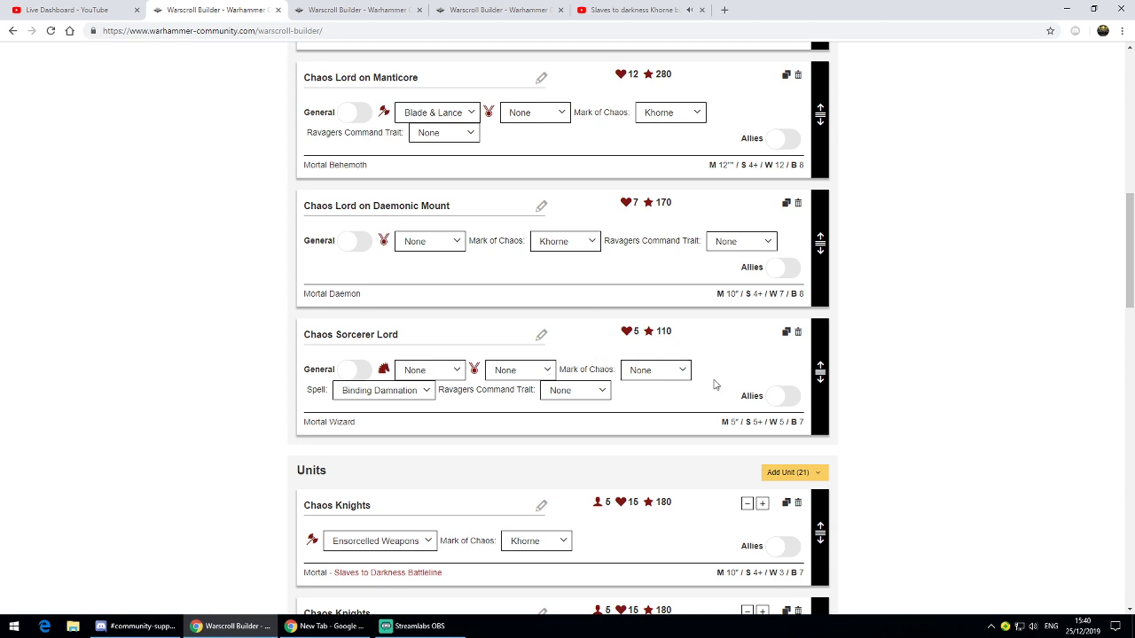
- Review the first list from its leaders through the battleline units to the Chaos Warshrine and the Bloodmarked Warband battalion
{"action": "scroll", "coordinate": [716, 384], "scroll_direction": "up", "scroll_amount": 1}
{"action": "scroll", "coordinate": [716, 385], "scroll_direction": "up", "scroll_amount": 2}
{"action": "scroll", "coordinate": [509, 245], "scroll_direction": "up", "scroll_amount": 1}
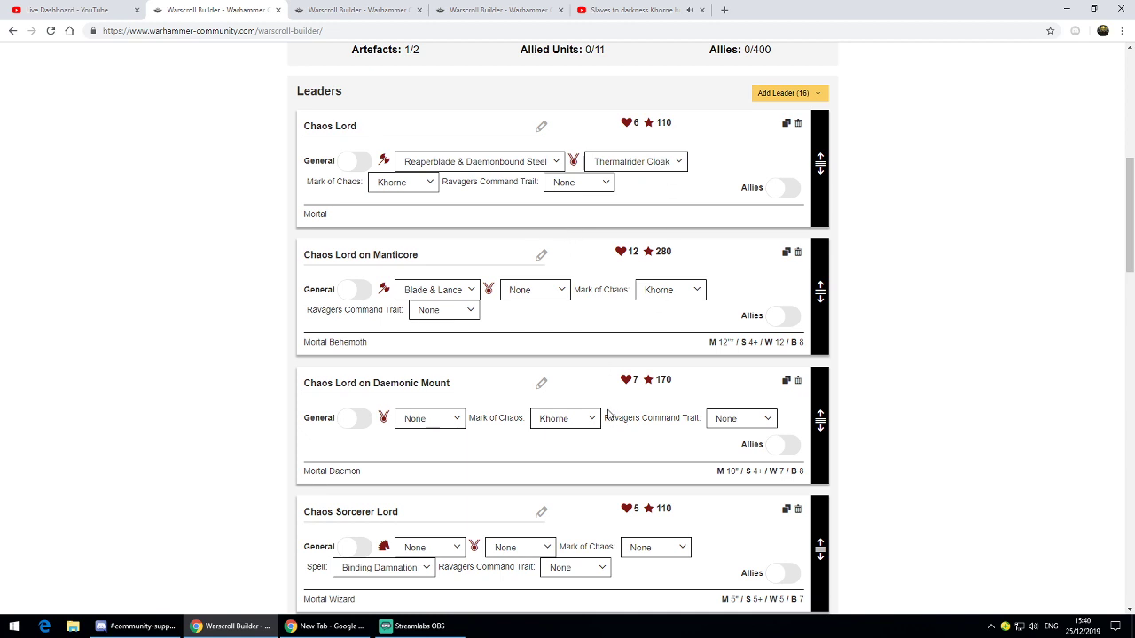
{"action": "scroll", "coordinate": [681, 441], "scroll_direction": "down", "scroll_amount": 4}
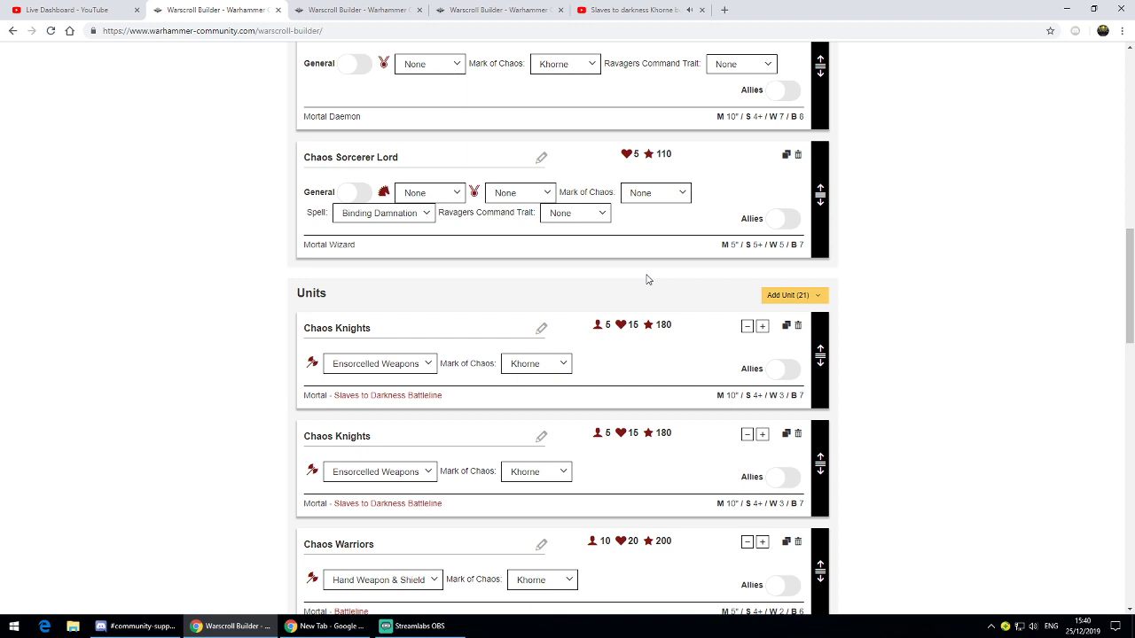
{"action": "scroll", "coordinate": [648, 279], "scroll_direction": "down", "scroll_amount": 2}
{"action": "scroll", "coordinate": [647, 280], "scroll_direction": "down", "scroll_amount": 1}
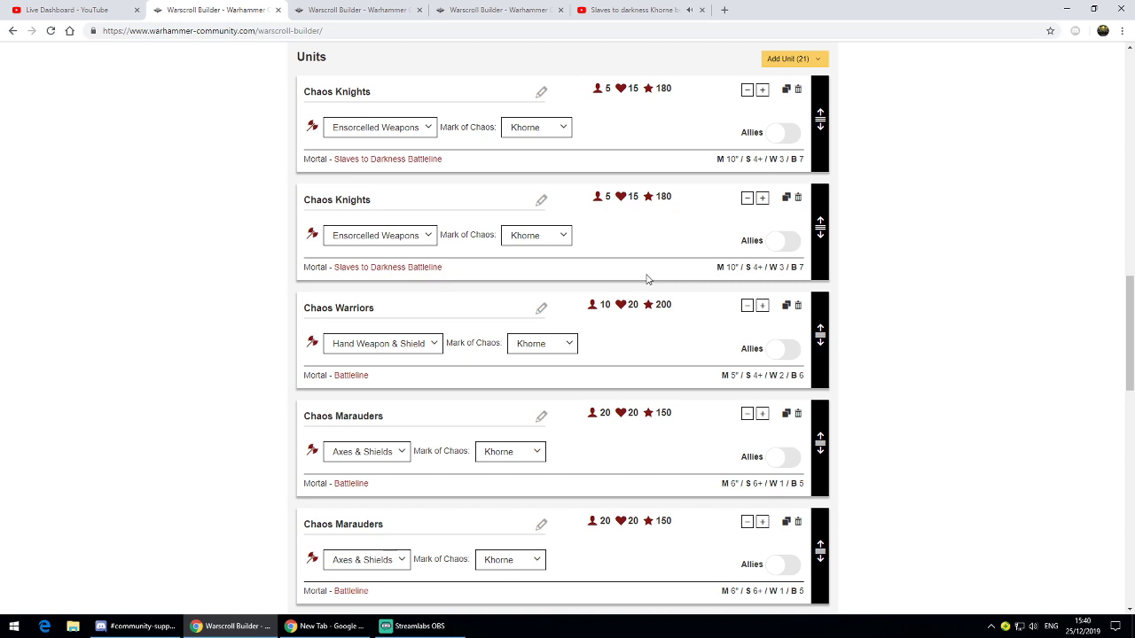
{"action": "scroll", "coordinate": [621, 279], "scroll_direction": "down", "scroll_amount": 2}
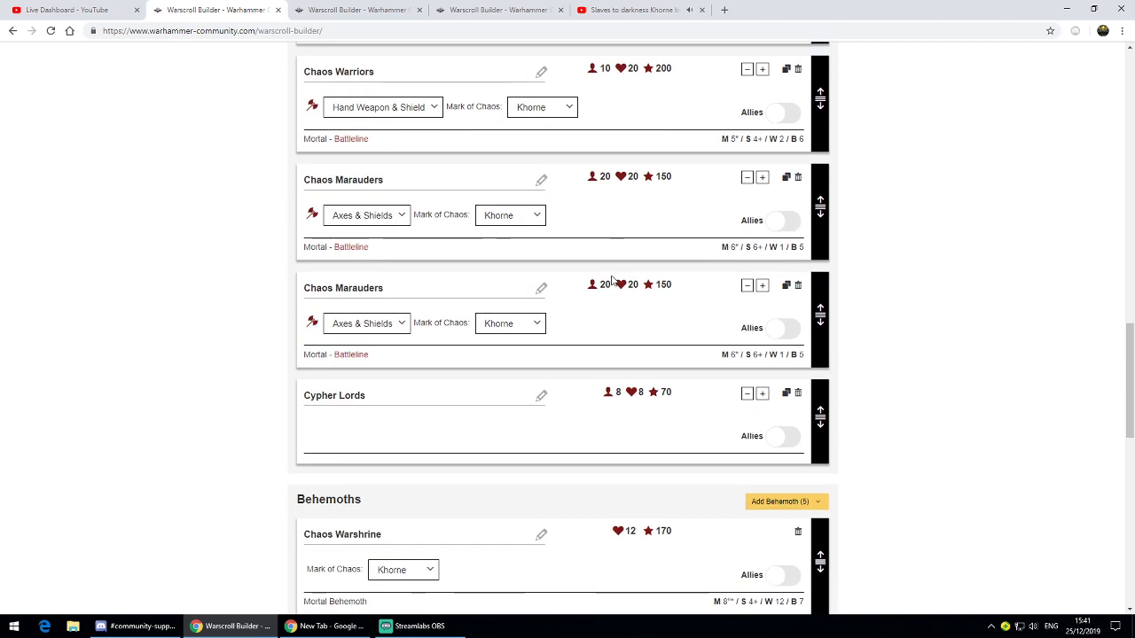
{"action": "scroll", "coordinate": [612, 280], "scroll_direction": "down", "scroll_amount": 2}
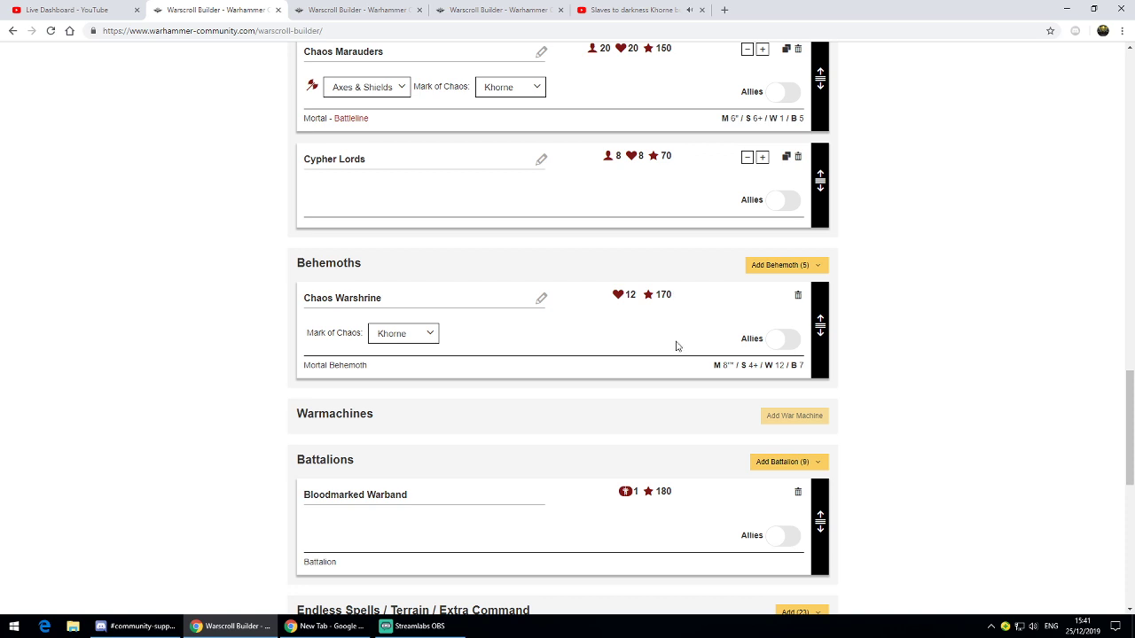
{"action": "scroll", "coordinate": [547, 323], "scroll_direction": "down", "scroll_amount": 1}
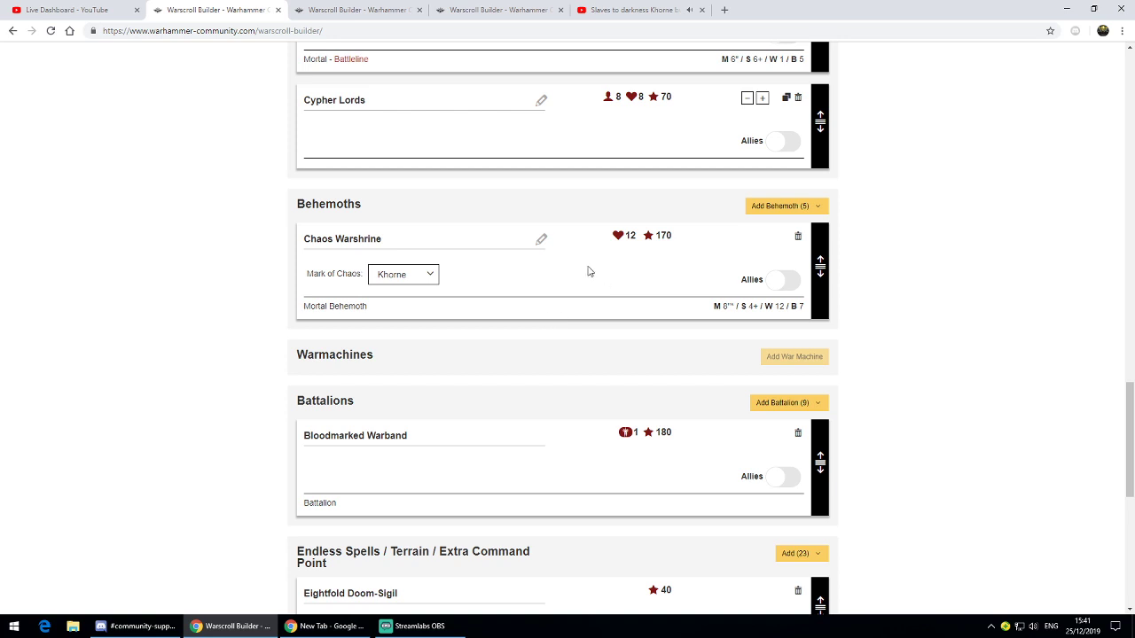
- Recheck the Chaos Knights, Warriors and Marauders, and examine the battalion and endless spell at the end of the list
{"action": "scroll", "coordinate": [587, 270], "scroll_direction": "up", "scroll_amount": 5}
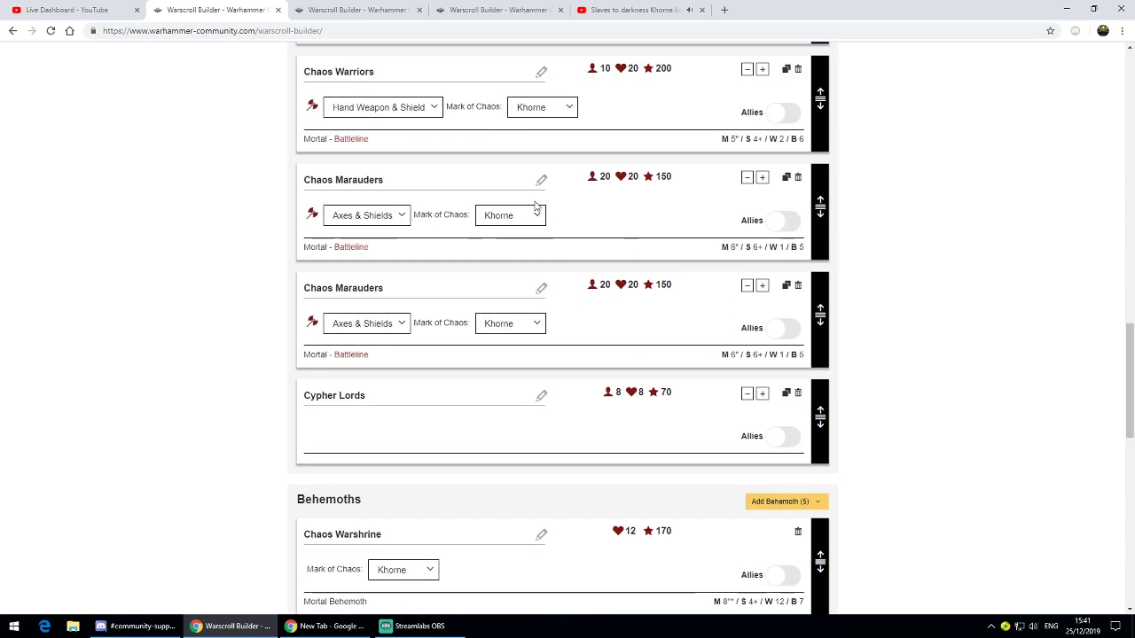
{"action": "scroll", "coordinate": [568, 307], "scroll_direction": "up", "scroll_amount": 3}
{"action": "scroll", "coordinate": [569, 309], "scroll_direction": "up", "scroll_amount": 3}
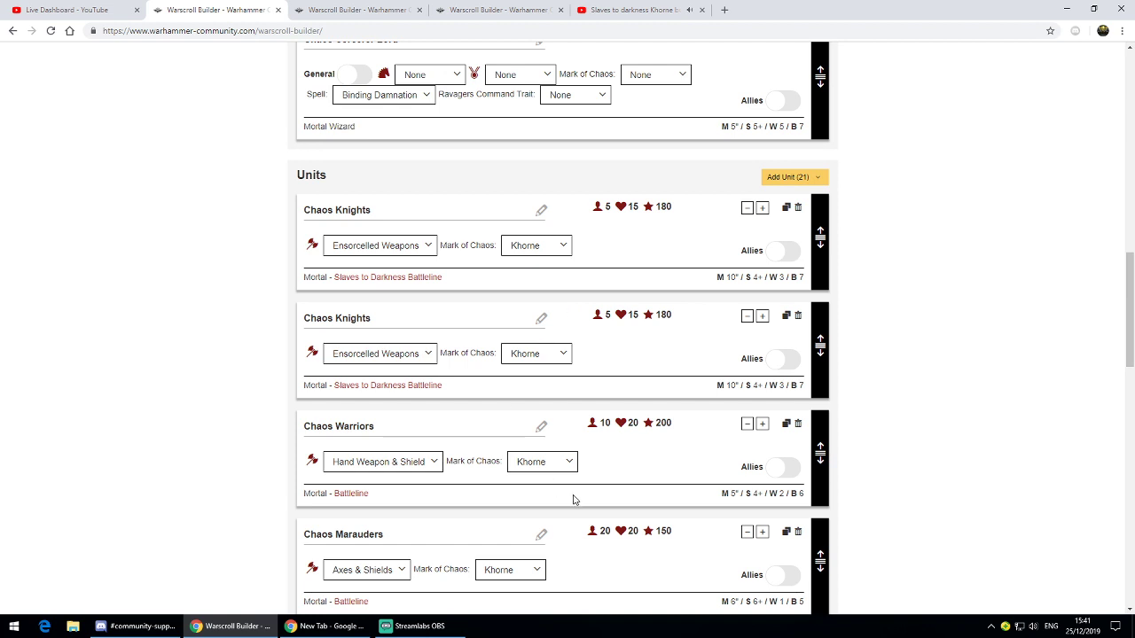
{"action": "scroll", "coordinate": [577, 203], "scroll_direction": "down", "scroll_amount": 5}
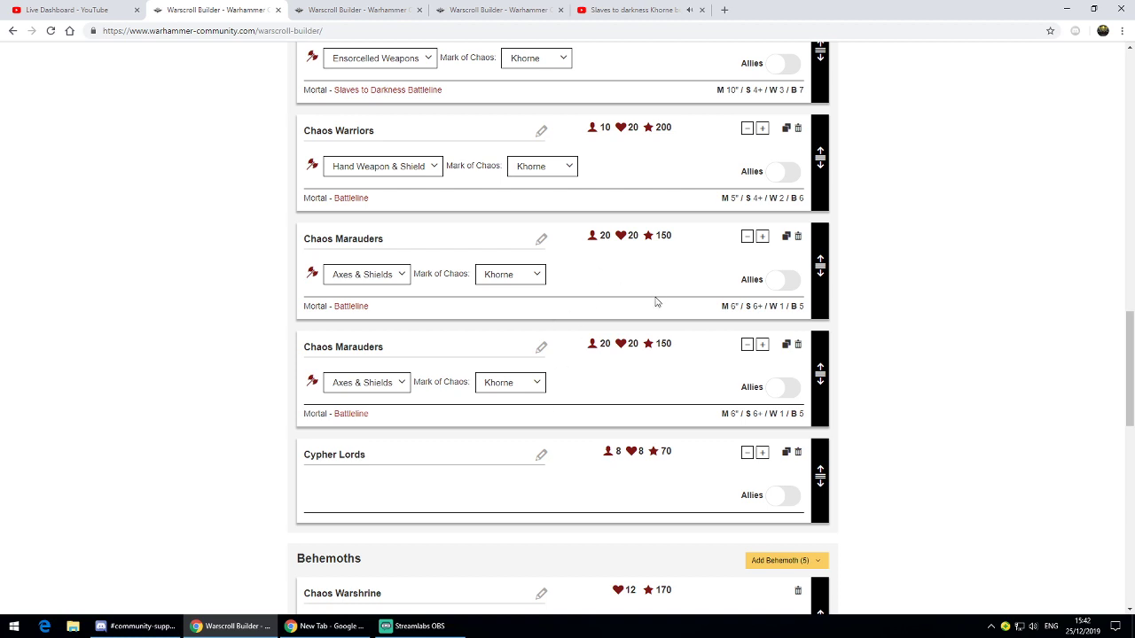
{"action": "scroll", "coordinate": [656, 303], "scroll_direction": "down", "scroll_amount": 5}
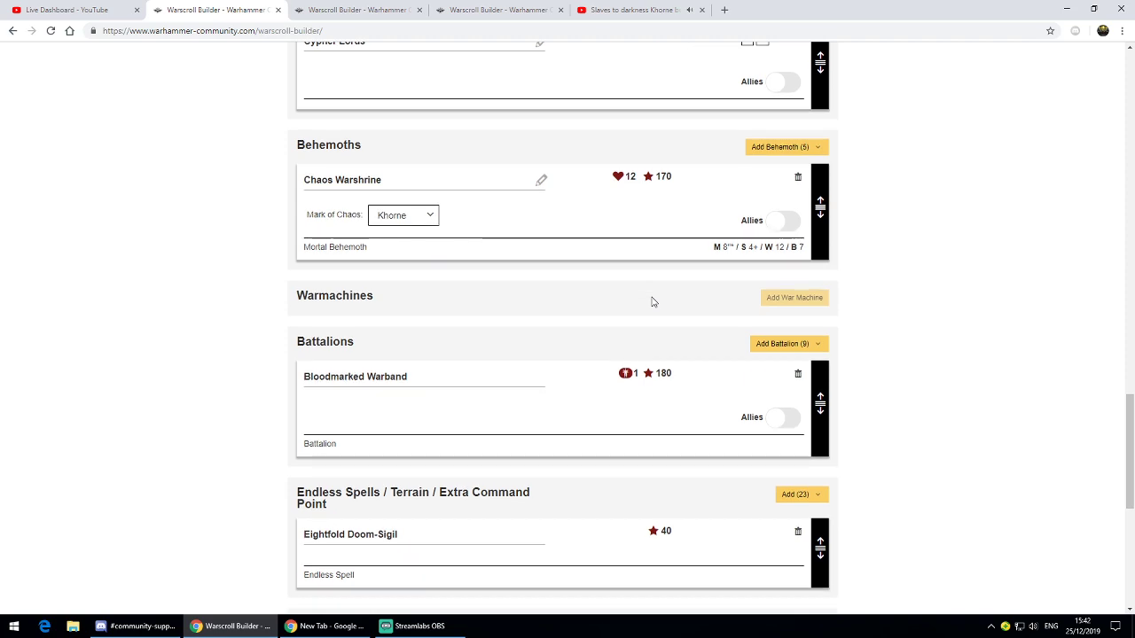
{"action": "scroll", "coordinate": [652, 303], "scroll_direction": "down", "scroll_amount": 1}
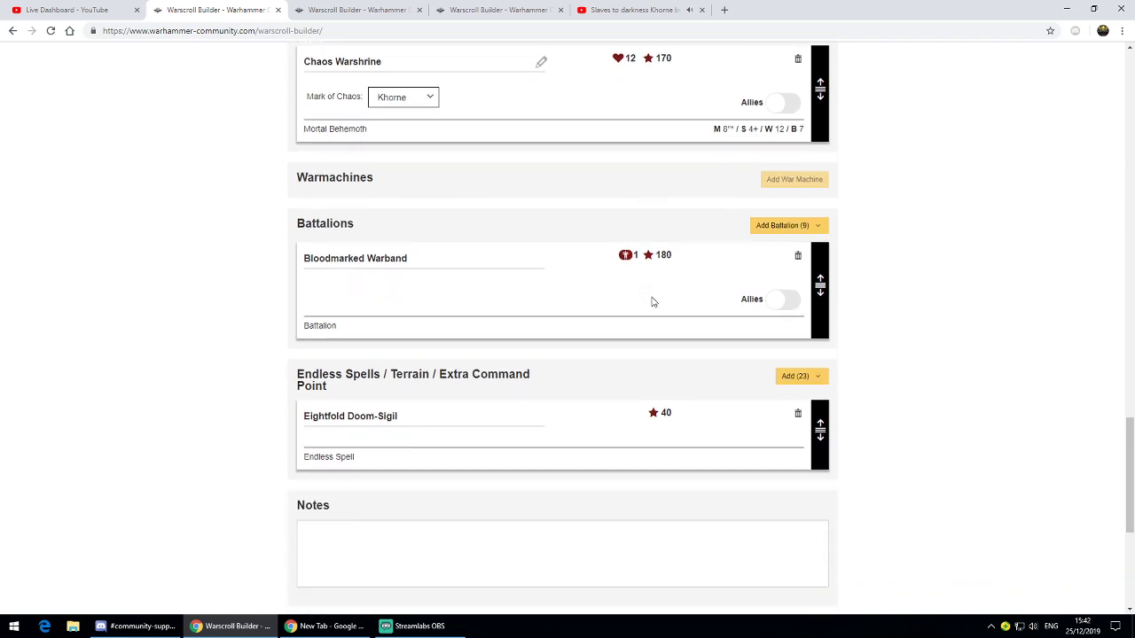
- Check the first list's points total, allegiance, Damned Legion, mortal realm and role counts above the leaders
{"action": "scroll", "coordinate": [652, 302], "scroll_direction": "up", "scroll_amount": 15}
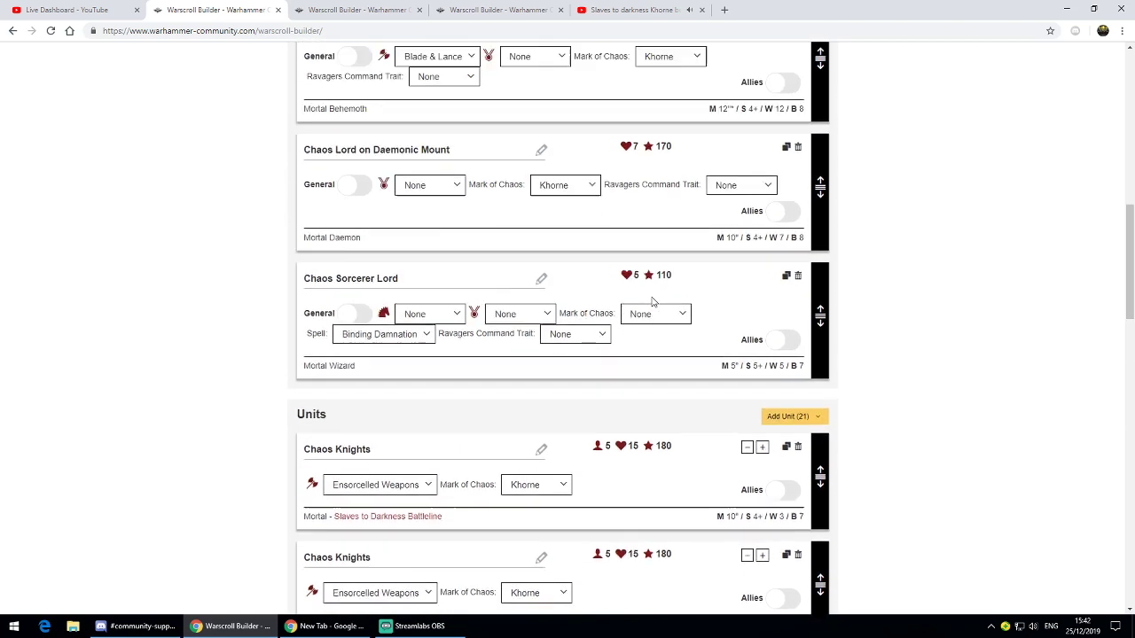
{"action": "scroll", "coordinate": [652, 303], "scroll_direction": "up", "scroll_amount": 5}
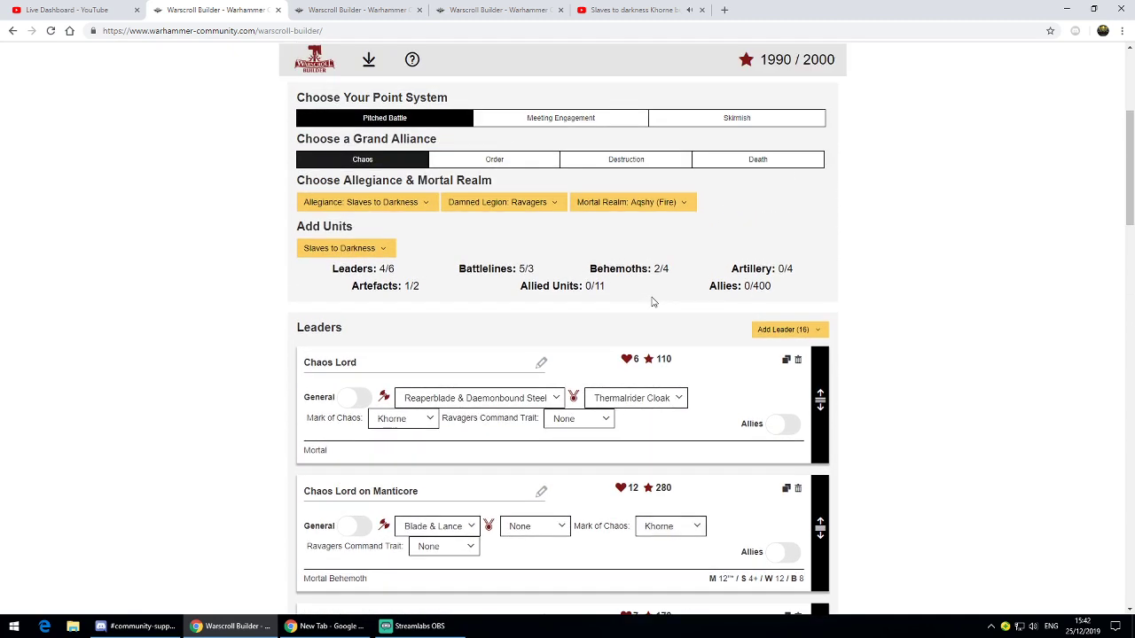
{"action": "scroll", "coordinate": [652, 302], "scroll_direction": "down", "scroll_amount": 1}
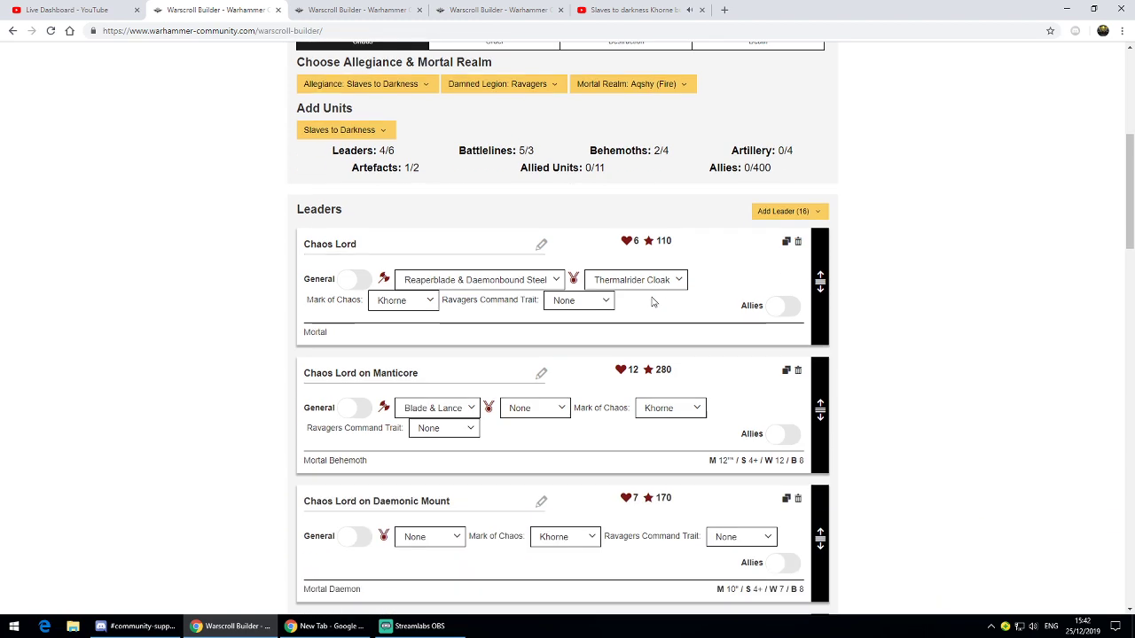
{"action": "scroll", "coordinate": [651, 302], "scroll_direction": "down", "scroll_amount": 1}
{"action": "scroll", "coordinate": [651, 303], "scroll_direction": "up", "scroll_amount": 4}
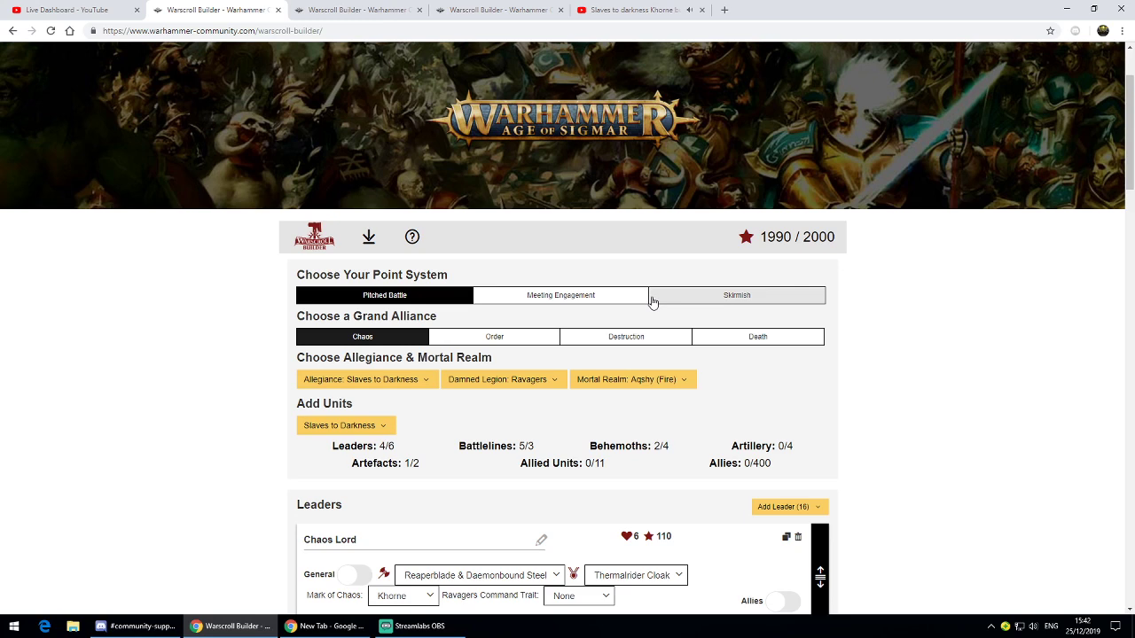
{"action": "scroll", "coordinate": [652, 303], "scroll_direction": "down", "scroll_amount": 3}
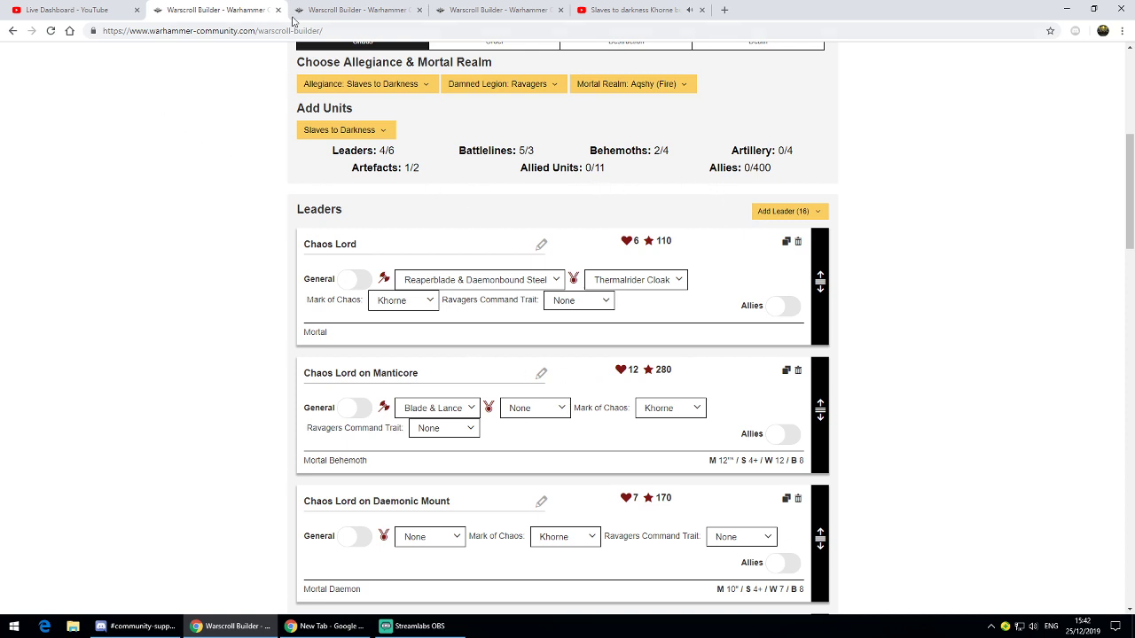
- Bring up the second Warscroll Builder list and look through it from the leaders to the points total
{"action": "left_click", "coordinate": [358, 16]}
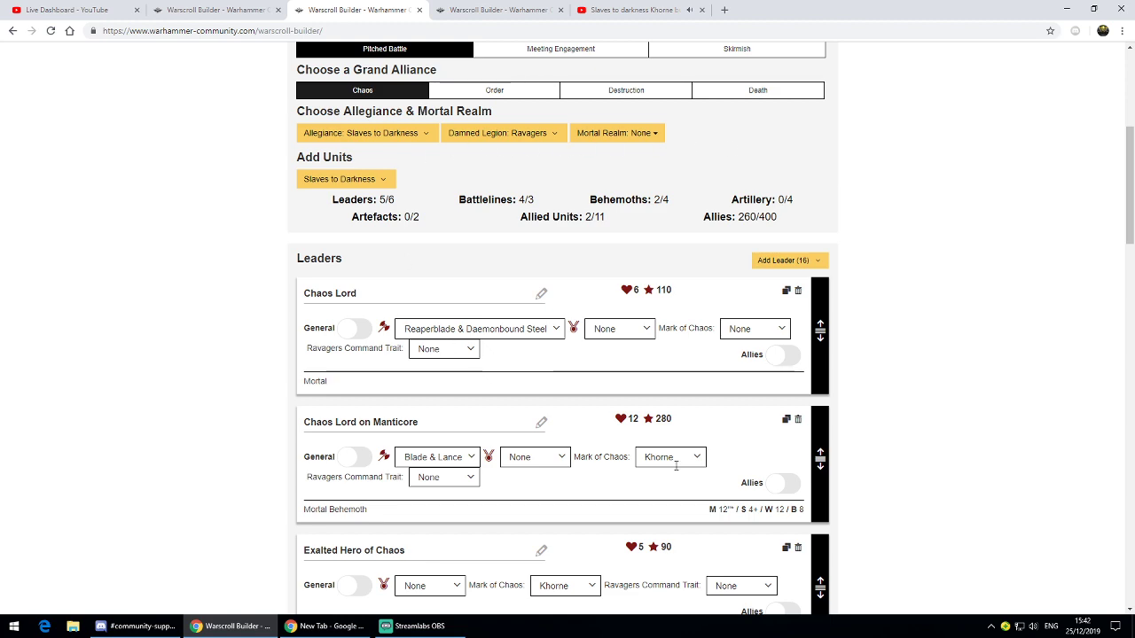
{"action": "scroll", "coordinate": [892, 240], "scroll_direction": "down", "scroll_amount": 2}
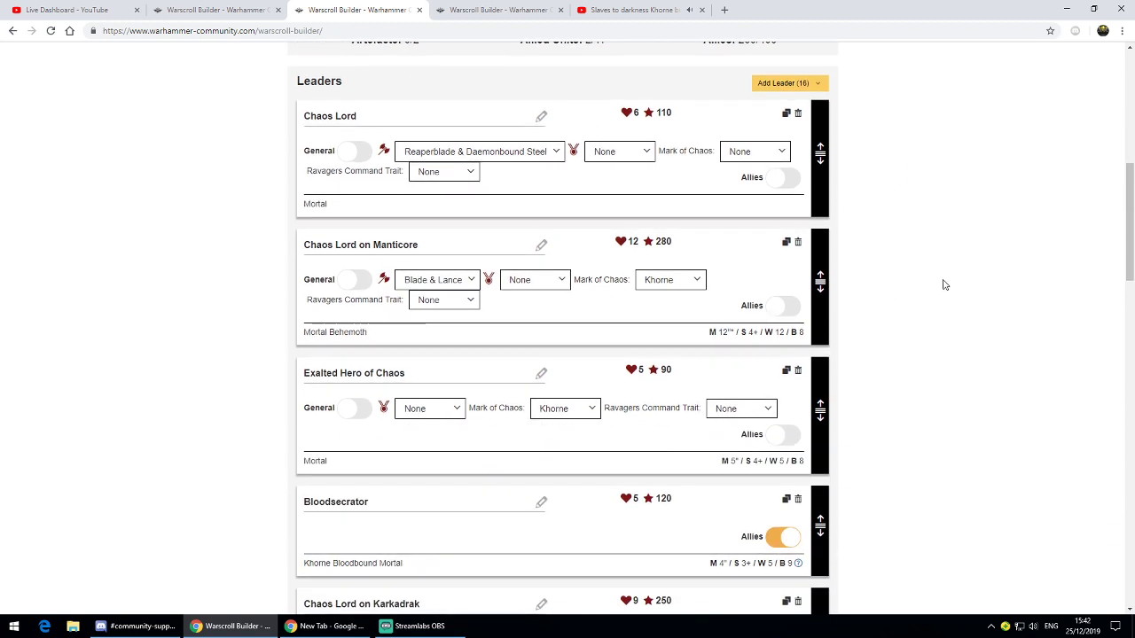
{"action": "scroll", "coordinate": [945, 285], "scroll_direction": "down", "scroll_amount": 14}
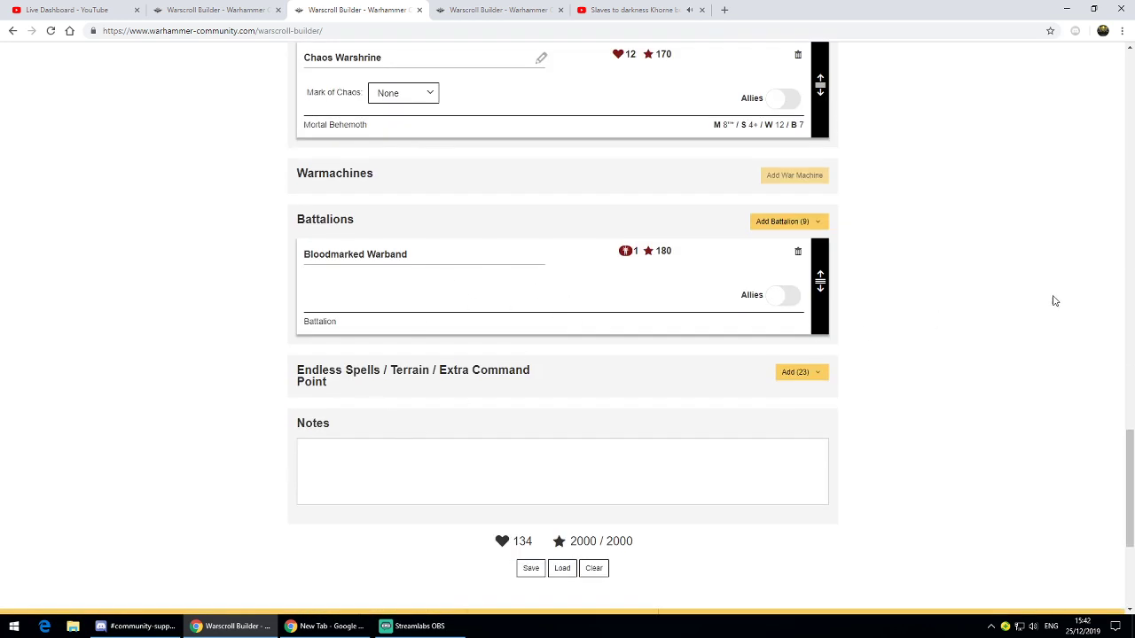
{"action": "scroll", "coordinate": [918, 295], "scroll_direction": "up", "scroll_amount": 10}
{"action": "scroll", "coordinate": [919, 295], "scroll_direction": "up", "scroll_amount": 5}
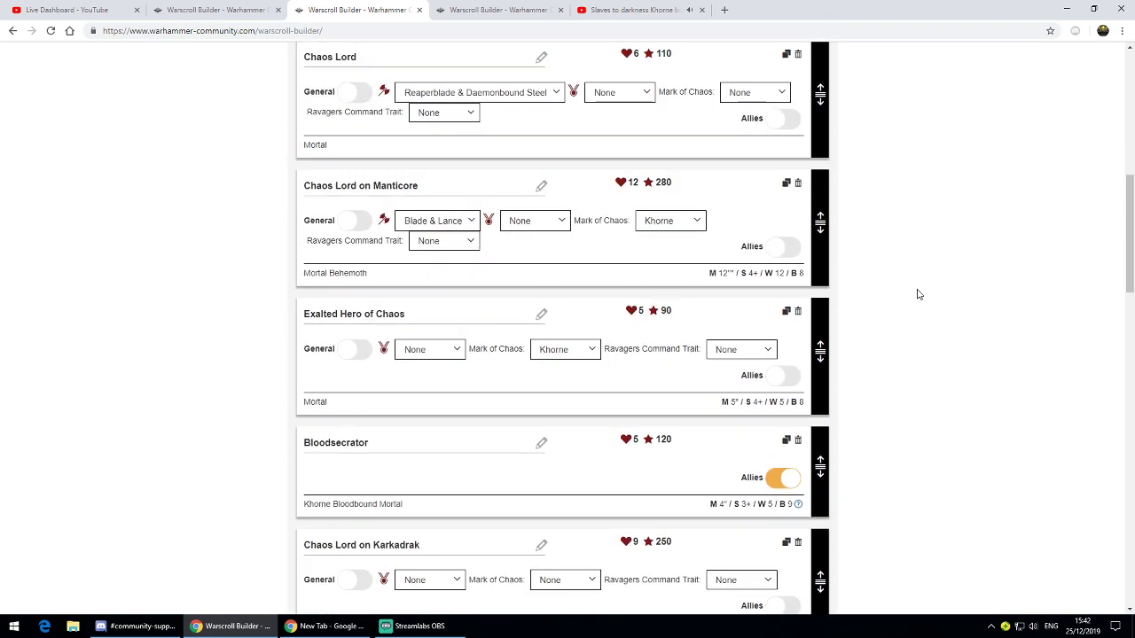
- Examine the second list's leaders, including the Exalted Hero of Chaos, the allied Bloodsecrator and the Chaos Lord on Karkadrak
{"action": "scroll", "coordinate": [919, 294], "scroll_direction": "up", "scroll_amount": 2}
{"action": "scroll", "coordinate": [919, 294], "scroll_direction": "down", "scroll_amount": 2}
{"action": "scroll", "coordinate": [918, 294], "scroll_direction": "down", "scroll_amount": 2}
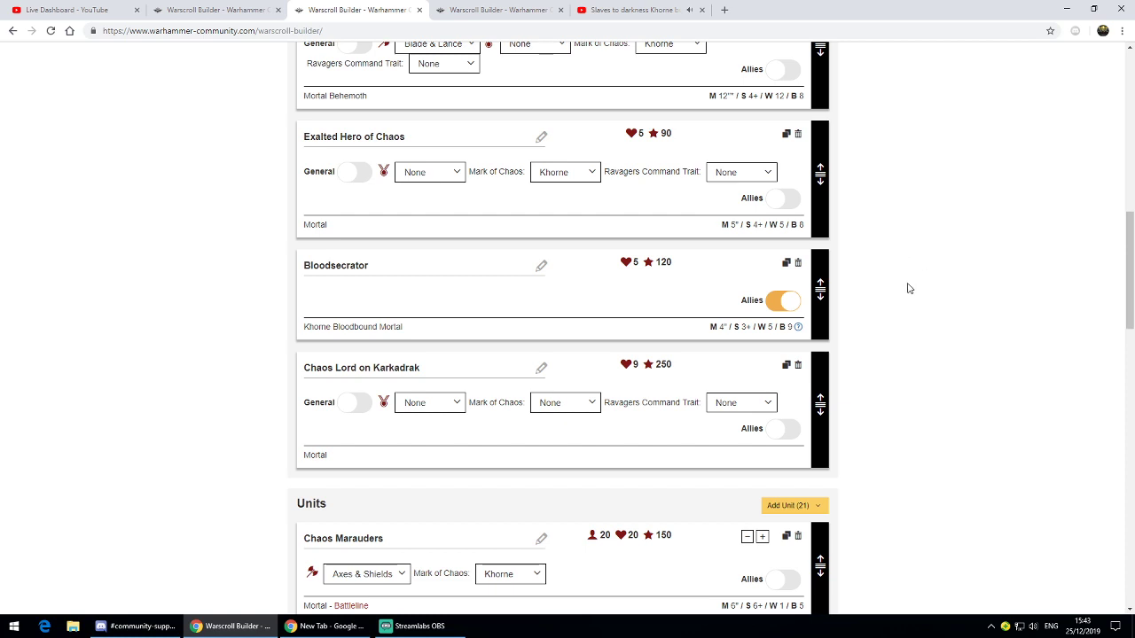
{"action": "scroll", "coordinate": [908, 289], "scroll_direction": "up", "scroll_amount": 1}
{"action": "scroll", "coordinate": [903, 292], "scroll_direction": "up", "scroll_amount": 2}
{"action": "scroll", "coordinate": [902, 289], "scroll_direction": "down", "scroll_amount": 2}
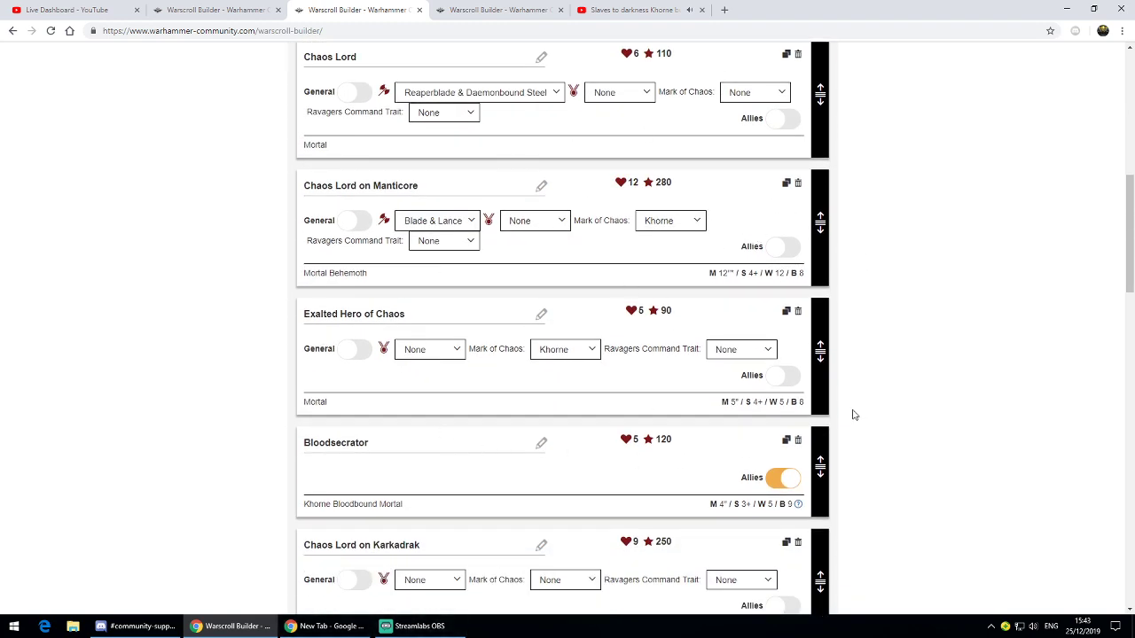
{"action": "scroll", "coordinate": [862, 308], "scroll_direction": "up", "scroll_amount": 1}
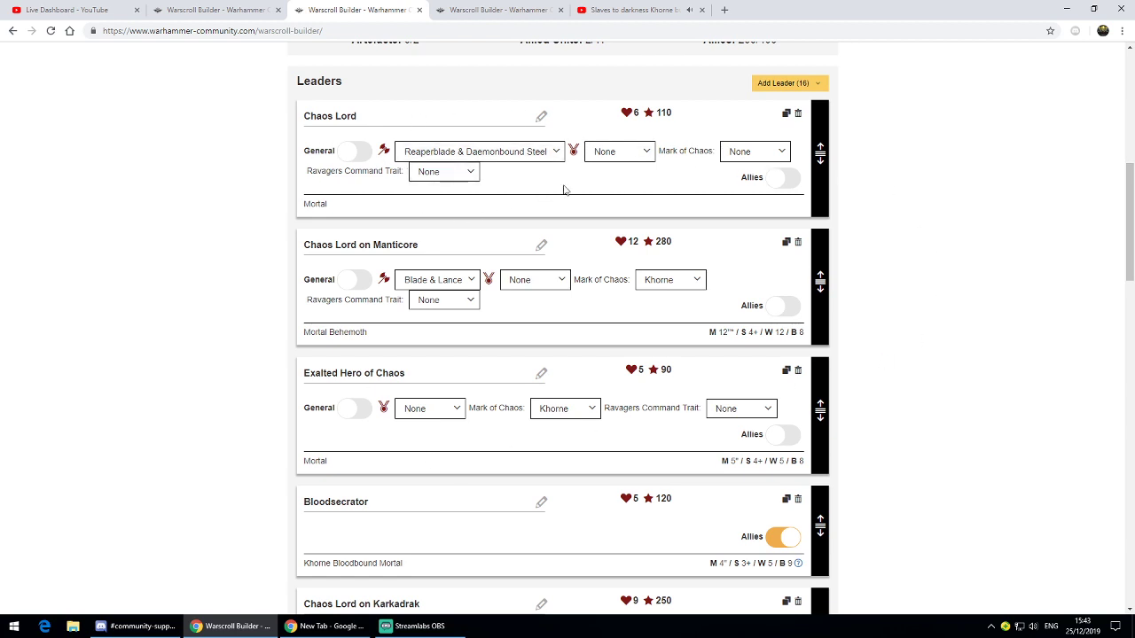
{"action": "scroll", "coordinate": [566, 190], "scroll_direction": "down", "scroll_amount": 1}
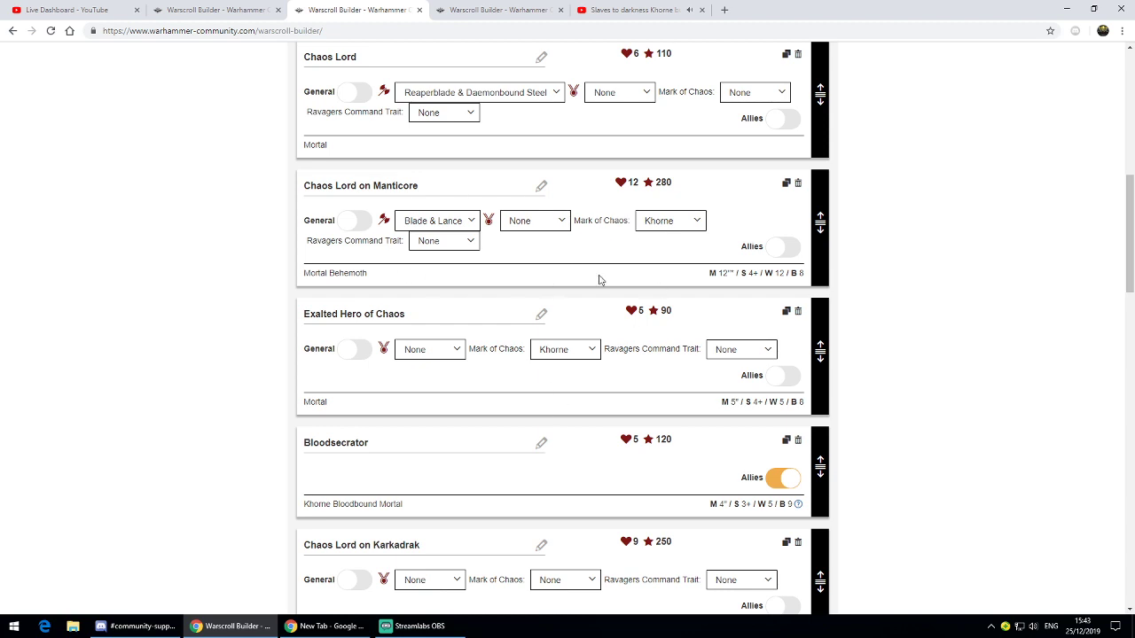
{"action": "scroll", "coordinate": [599, 280], "scroll_direction": "down", "scroll_amount": 1}
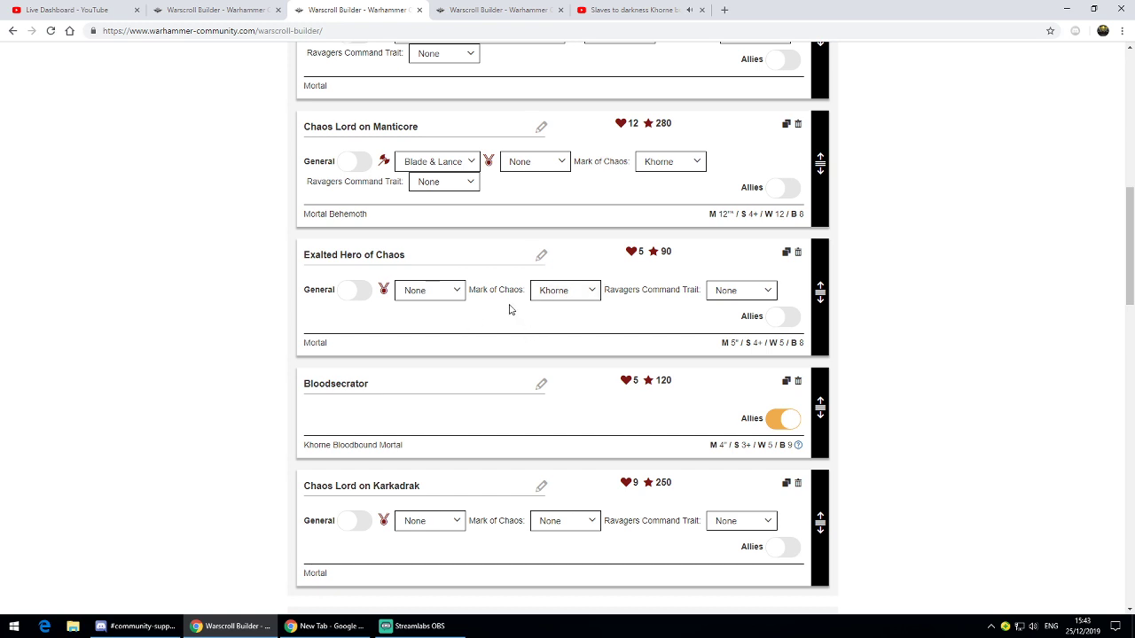
- Continue through the second list from the Exalted Hero of Chaos to the Chaos Marauders, Chaos Knights and allied Wrathmongers
{"action": "scroll", "coordinate": [510, 309], "scroll_direction": "down", "scroll_amount": 1}
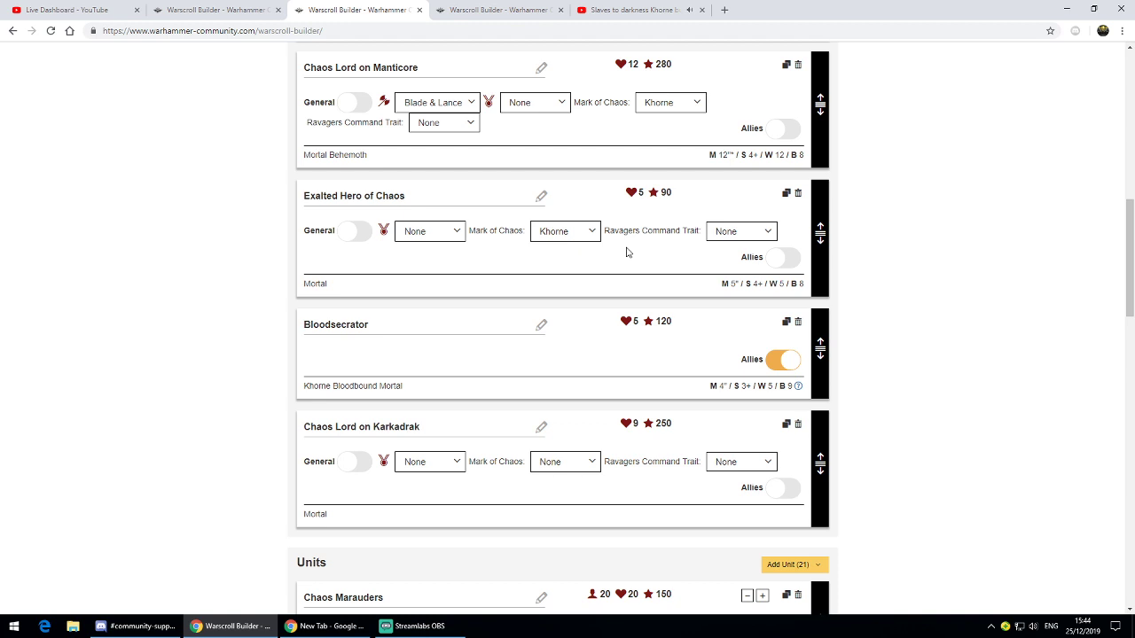
{"action": "scroll", "coordinate": [627, 253], "scroll_direction": "down", "scroll_amount": 2}
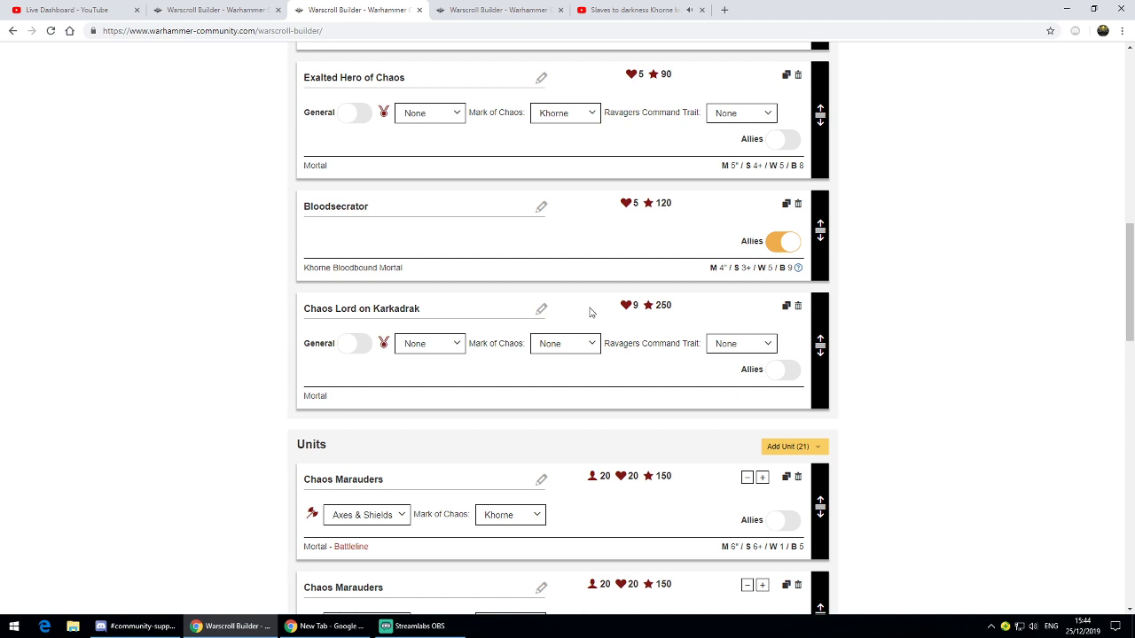
{"action": "scroll", "coordinate": [555, 316], "scroll_direction": "down", "scroll_amount": 1}
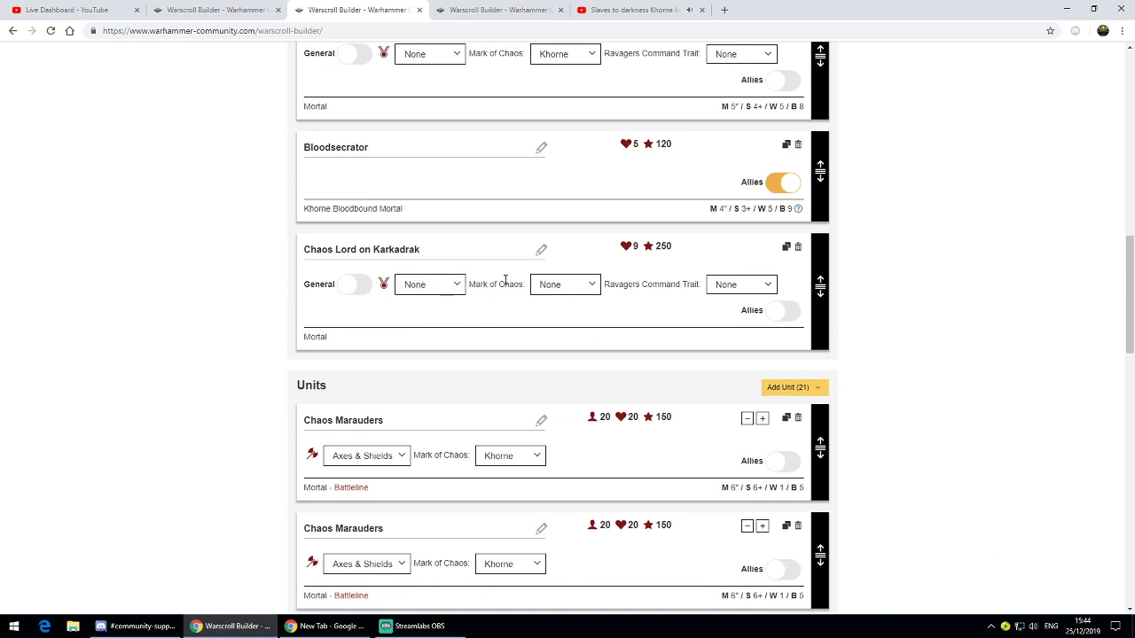
{"action": "scroll", "coordinate": [537, 258], "scroll_direction": "up", "scroll_amount": 1}
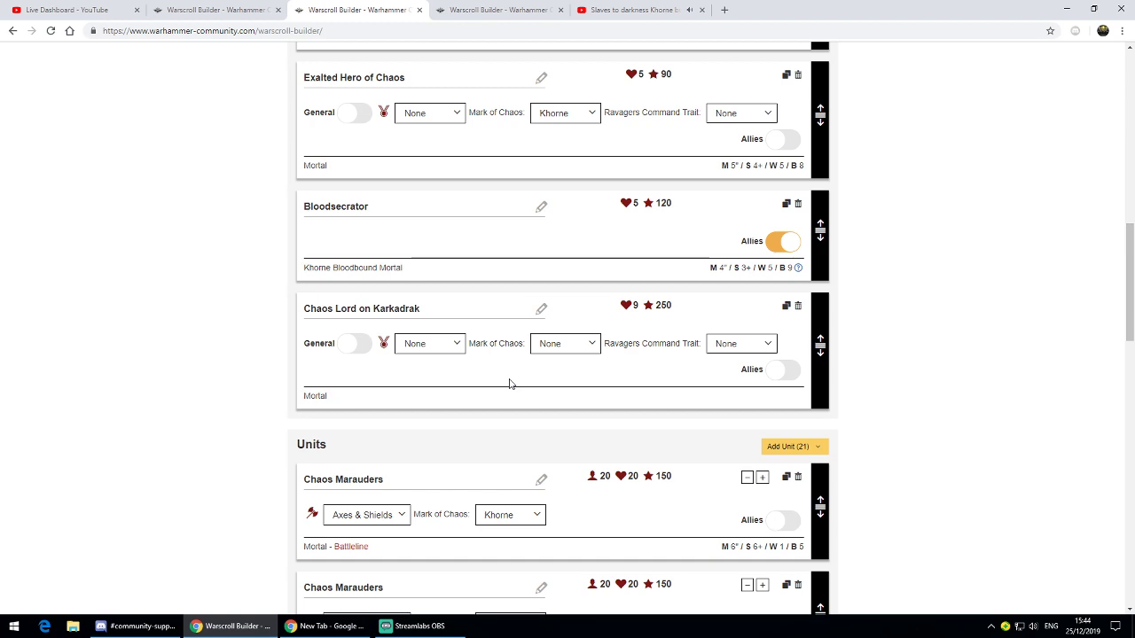
{"action": "scroll", "coordinate": [510, 384], "scroll_direction": "down", "scroll_amount": 4}
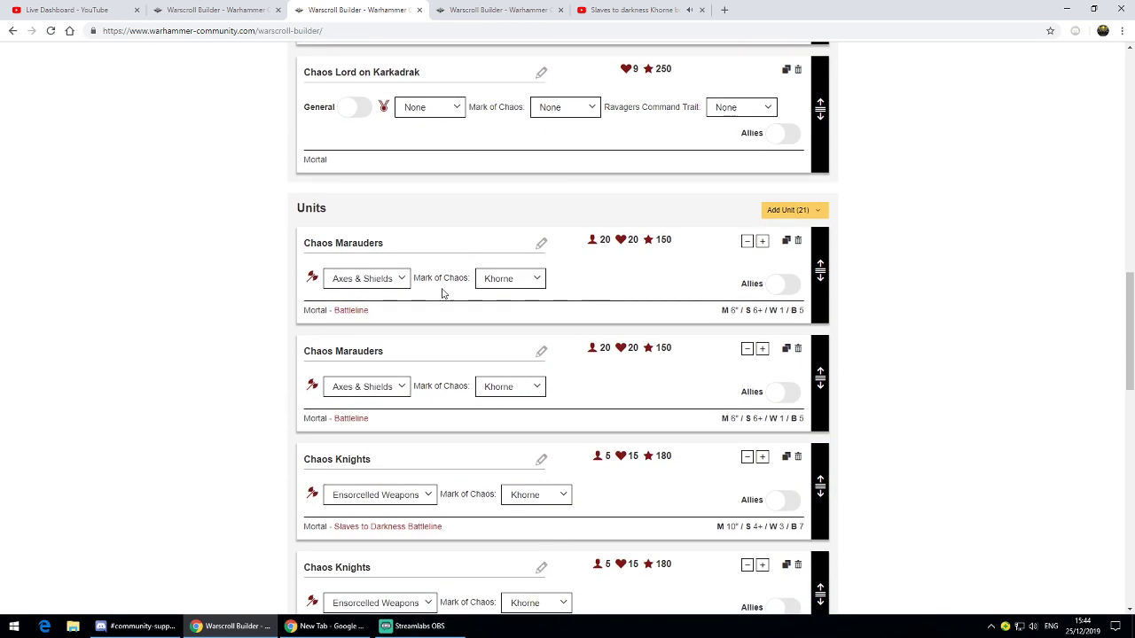
{"action": "scroll", "coordinate": [529, 303], "scroll_direction": "down", "scroll_amount": 2}
{"action": "scroll", "coordinate": [529, 302], "scroll_direction": "down", "scroll_amount": 1}
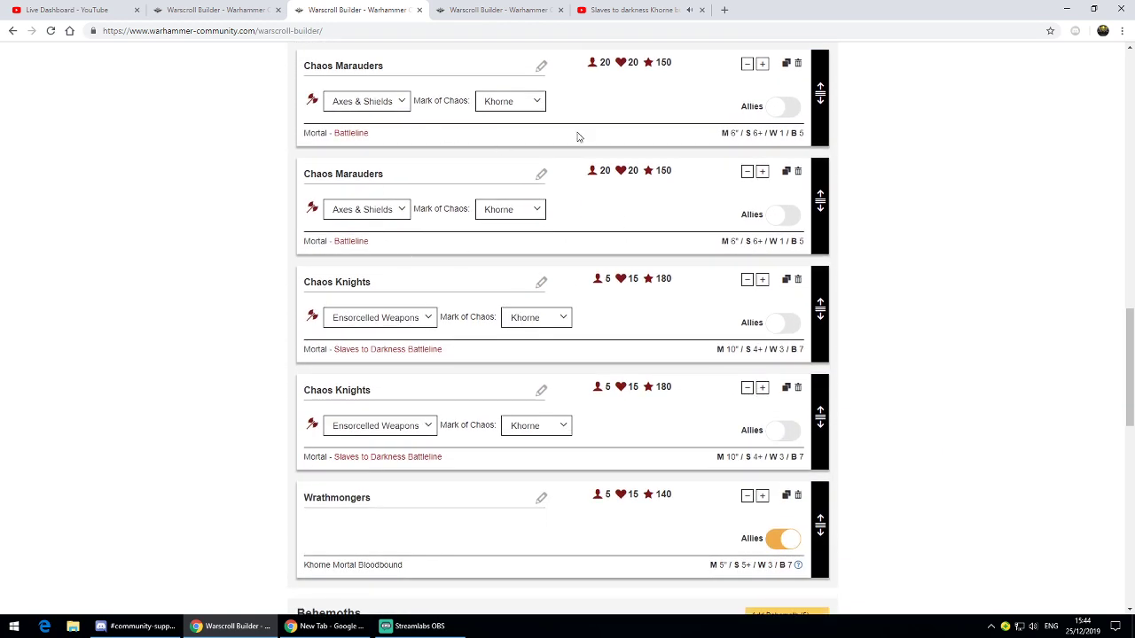
{"action": "scroll", "coordinate": [545, 286], "scroll_direction": "down", "scroll_amount": 1}
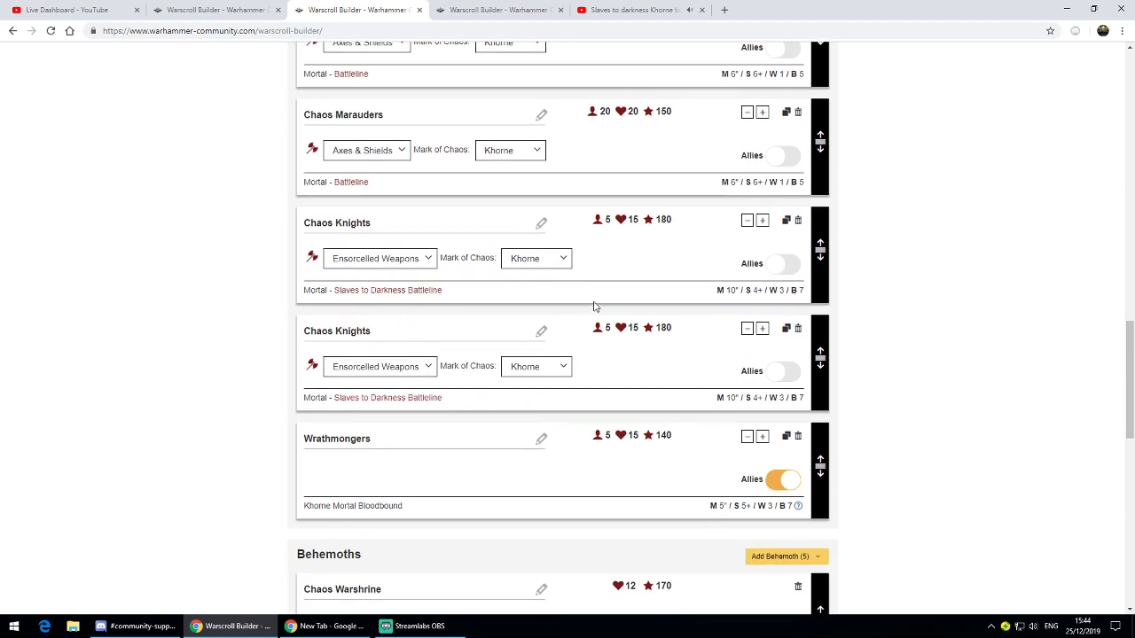
{"action": "scroll", "coordinate": [601, 307], "scroll_direction": "down", "scroll_amount": 1}
{"action": "scroll", "coordinate": [604, 306], "scroll_direction": "down", "scroll_amount": 1}
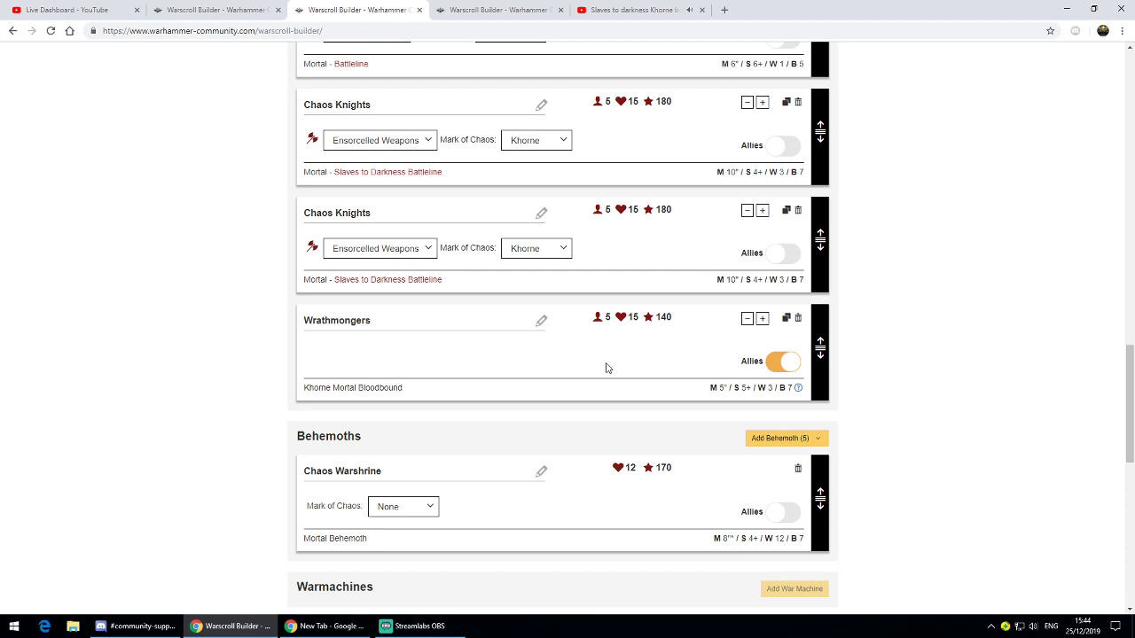
- Recheck the second list's units, and examine the Chaos Warshrine and the Bloodmarked Warband battalion
{"action": "scroll", "coordinate": [517, 337], "scroll_direction": "up", "scroll_amount": 8}
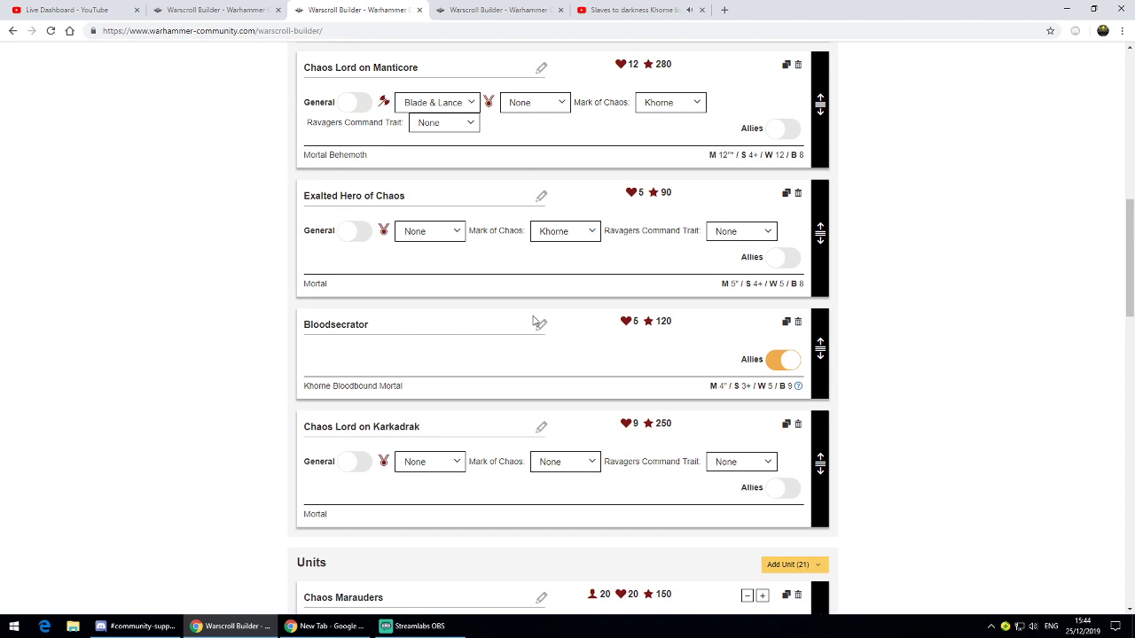
{"action": "scroll", "coordinate": [532, 318], "scroll_direction": "down", "scroll_amount": 5}
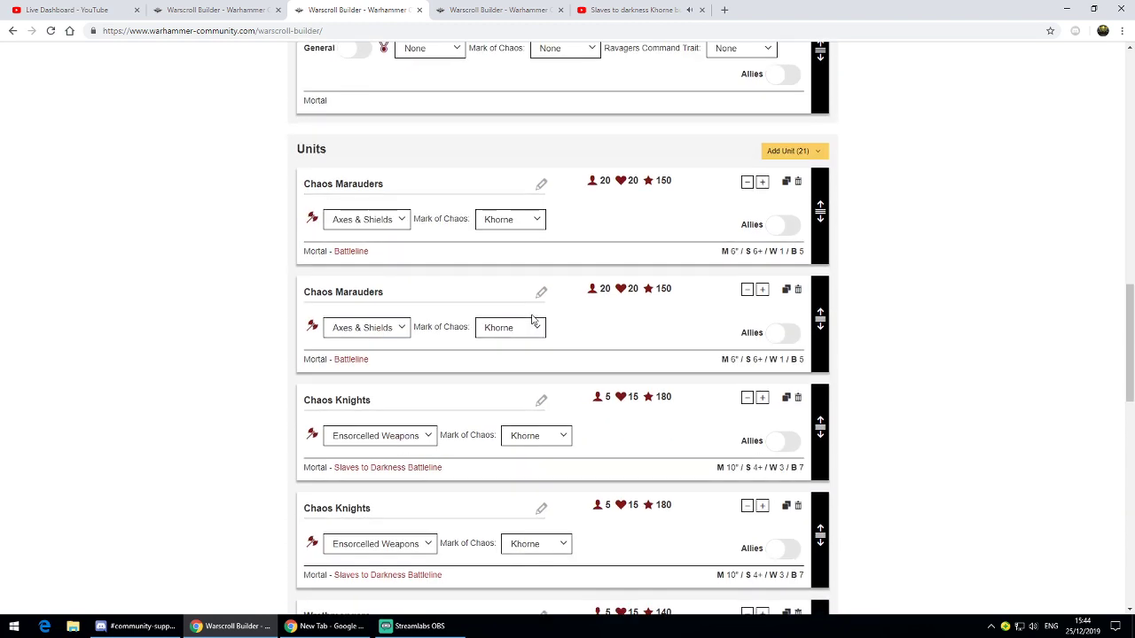
{"action": "scroll", "coordinate": [568, 265], "scroll_direction": "down", "scroll_amount": 1}
{"action": "scroll", "coordinate": [568, 270], "scroll_direction": "down", "scroll_amount": 2}
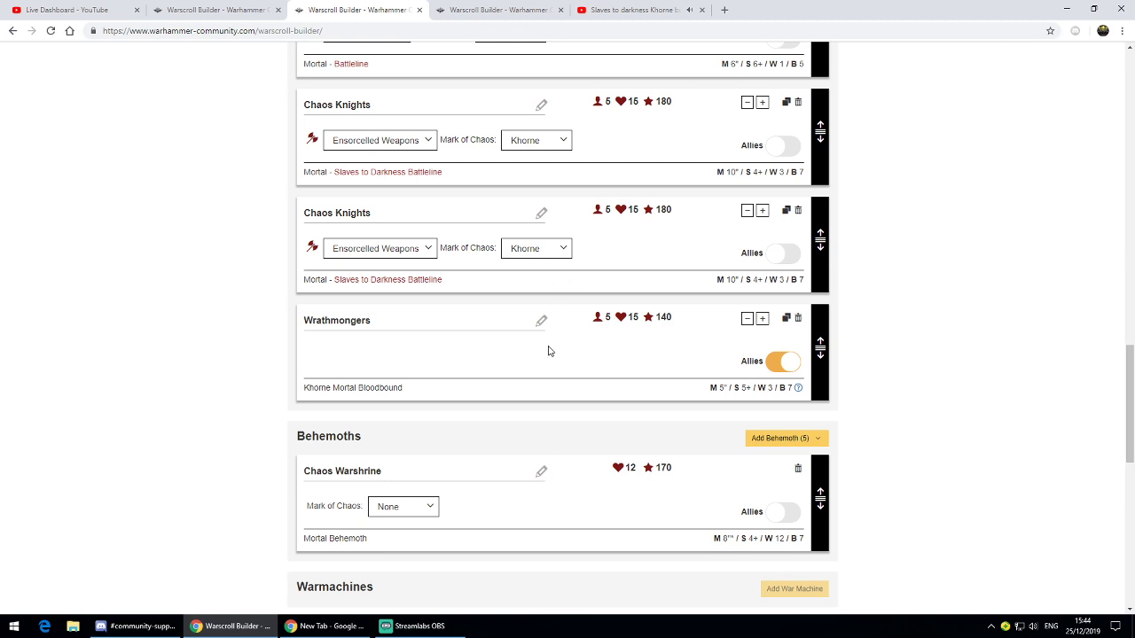
{"action": "scroll", "coordinate": [548, 351], "scroll_direction": "up", "scroll_amount": 2}
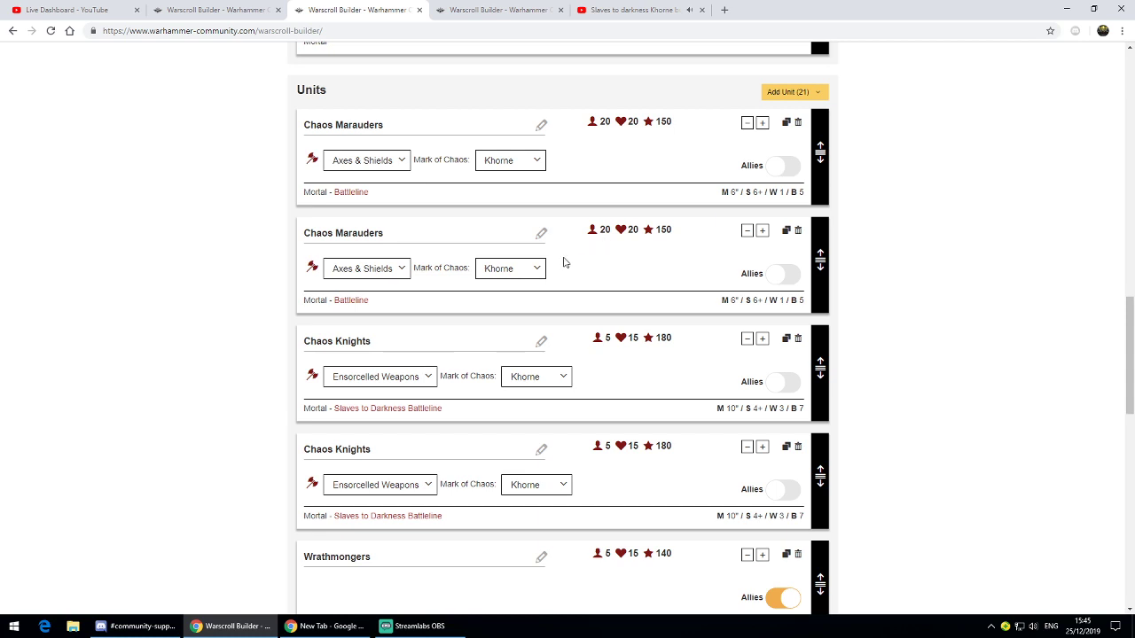
{"action": "scroll", "coordinate": [579, 242], "scroll_direction": "down", "scroll_amount": 3}
{"action": "scroll", "coordinate": [579, 243], "scroll_direction": "down", "scroll_amount": 1}
{"action": "scroll", "coordinate": [579, 243], "scroll_direction": "down", "scroll_amount": 2}
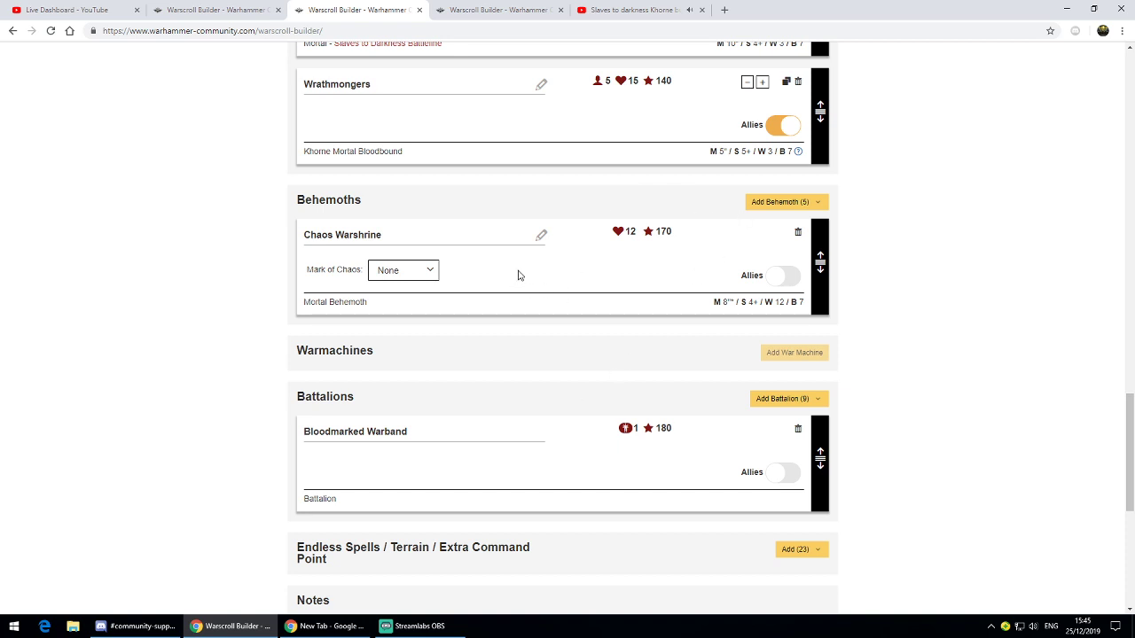
{"action": "scroll", "coordinate": [521, 273], "scroll_direction": "down", "scroll_amount": 2}
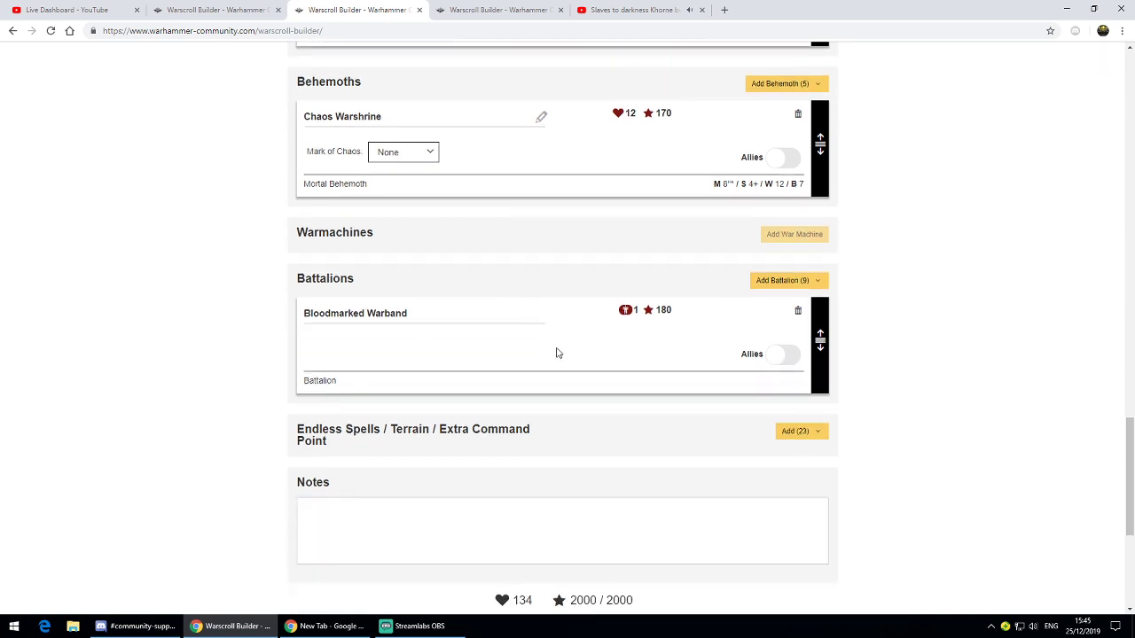
- Review the second list's leaders again from the Chaos Lord to the Chaos Lord on Karkadrak, followed by the Marauders and Knights
{"action": "scroll", "coordinate": [558, 353], "scroll_direction": "up", "scroll_amount": 3}
{"action": "scroll", "coordinate": [558, 353], "scroll_direction": "up", "scroll_amount": 7}
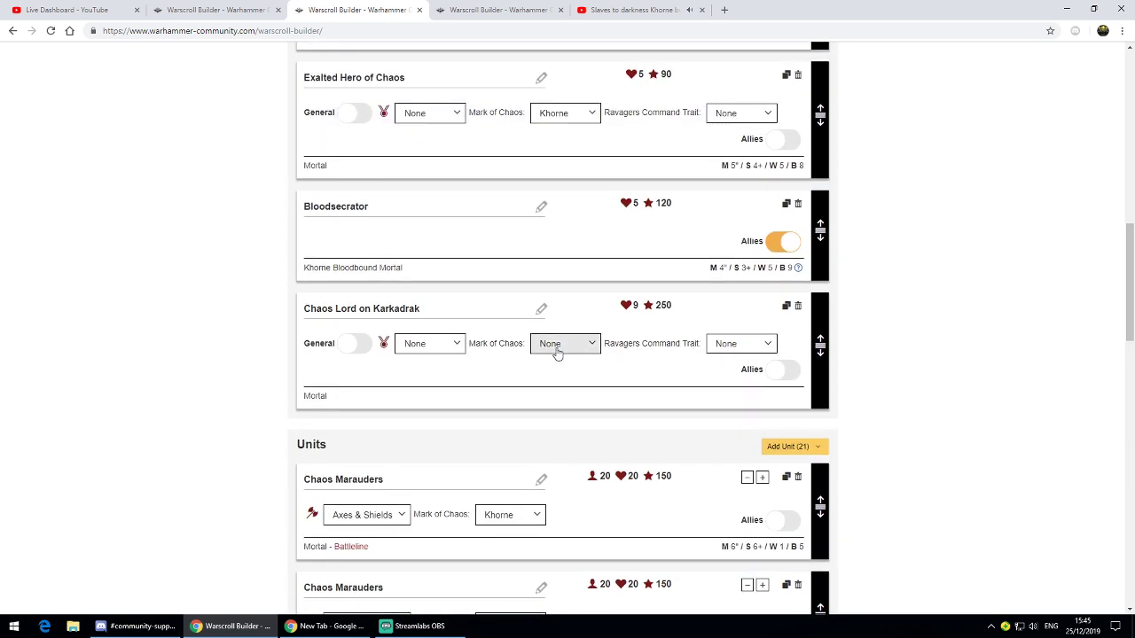
{"action": "scroll", "coordinate": [557, 353], "scroll_direction": "up", "scroll_amount": 1}
{"action": "scroll", "coordinate": [558, 354], "scroll_direction": "up", "scroll_amount": 2}
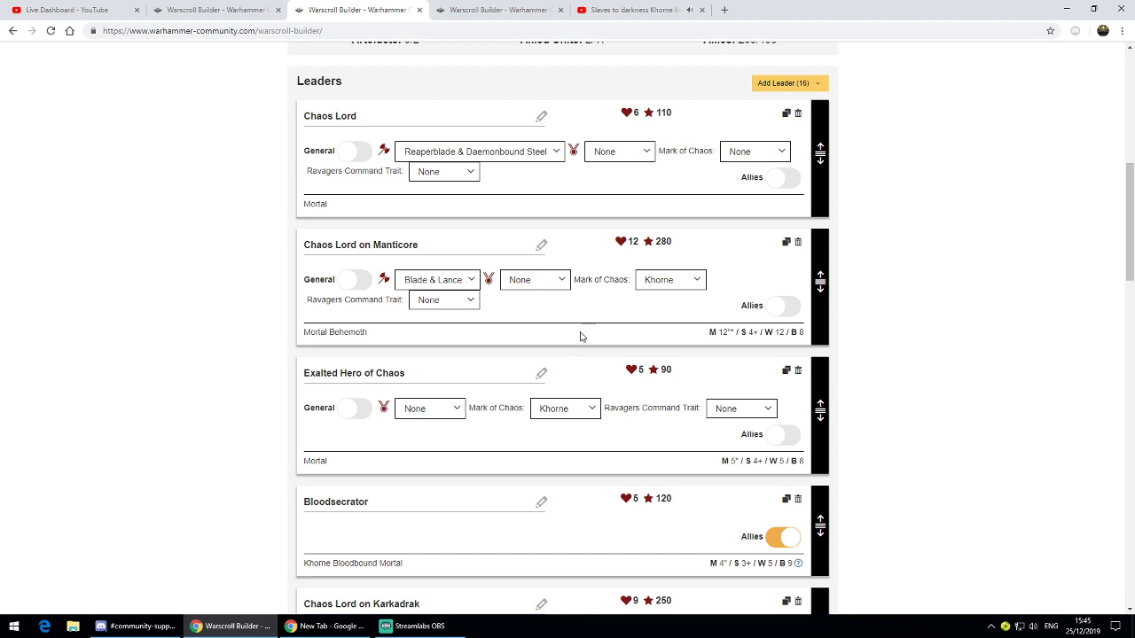
{"action": "scroll", "coordinate": [574, 266], "scroll_direction": "down", "scroll_amount": 4}
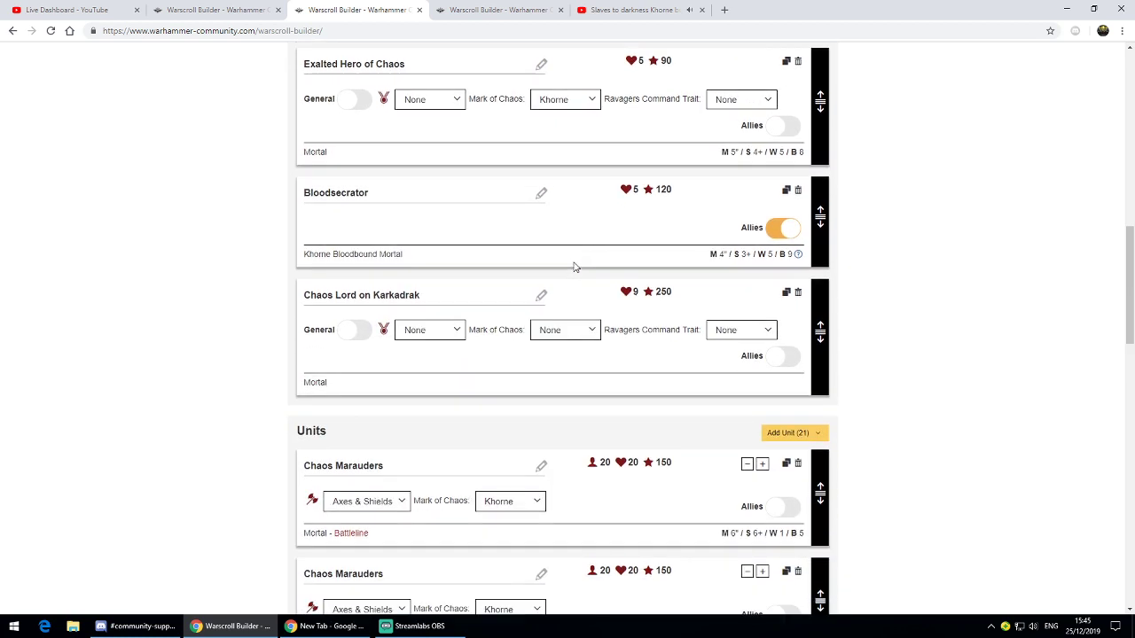
{"action": "scroll", "coordinate": [574, 267], "scroll_direction": "down", "scroll_amount": 2}
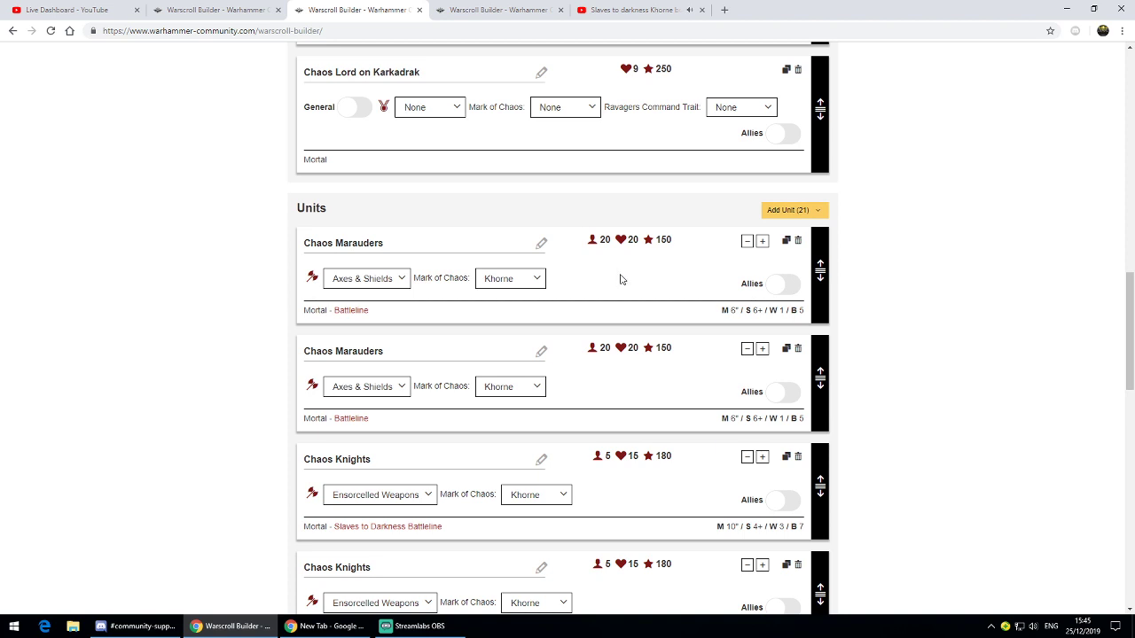
{"action": "scroll", "coordinate": [567, 386], "scroll_direction": "down", "scroll_amount": 4}
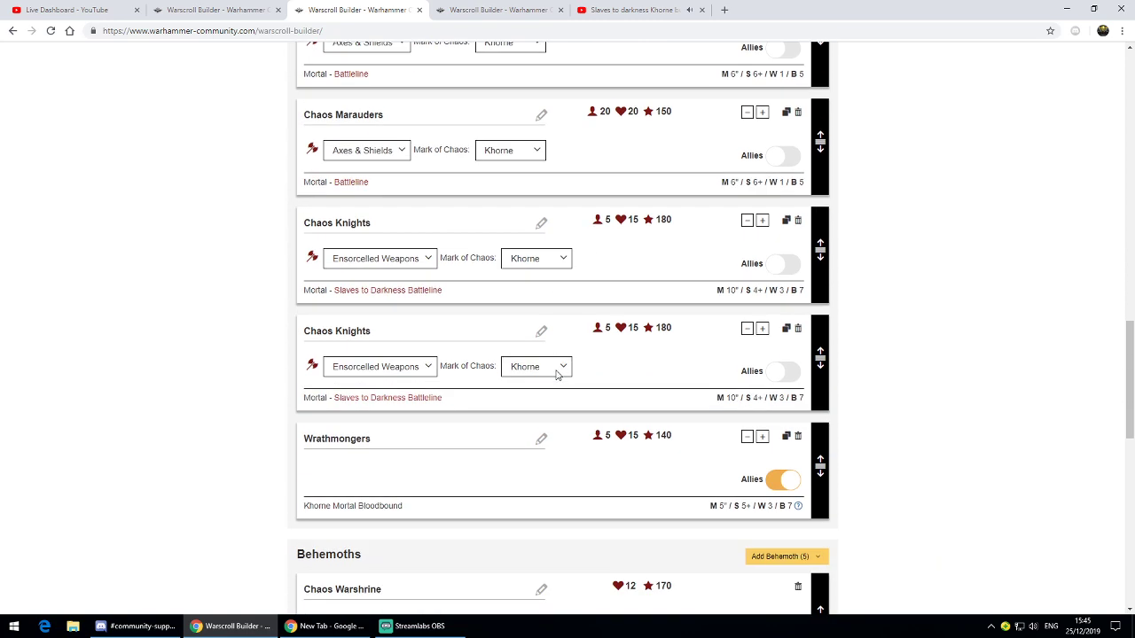
- Go back from the second list's units to its leaders, and check the Damned Legion and role counts above them
{"action": "scroll", "coordinate": [592, 292], "scroll_direction": "up", "scroll_amount": 4}
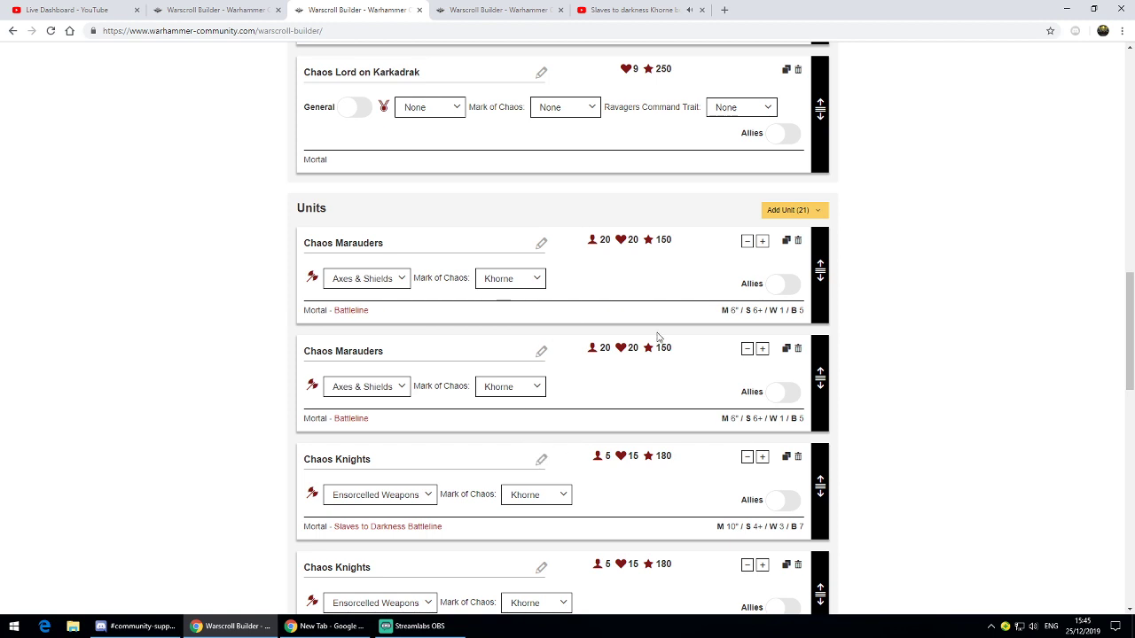
{"action": "scroll", "coordinate": [581, 366], "scroll_direction": "up", "scroll_amount": 1}
{"action": "scroll", "coordinate": [582, 369], "scroll_direction": "up", "scroll_amount": 2}
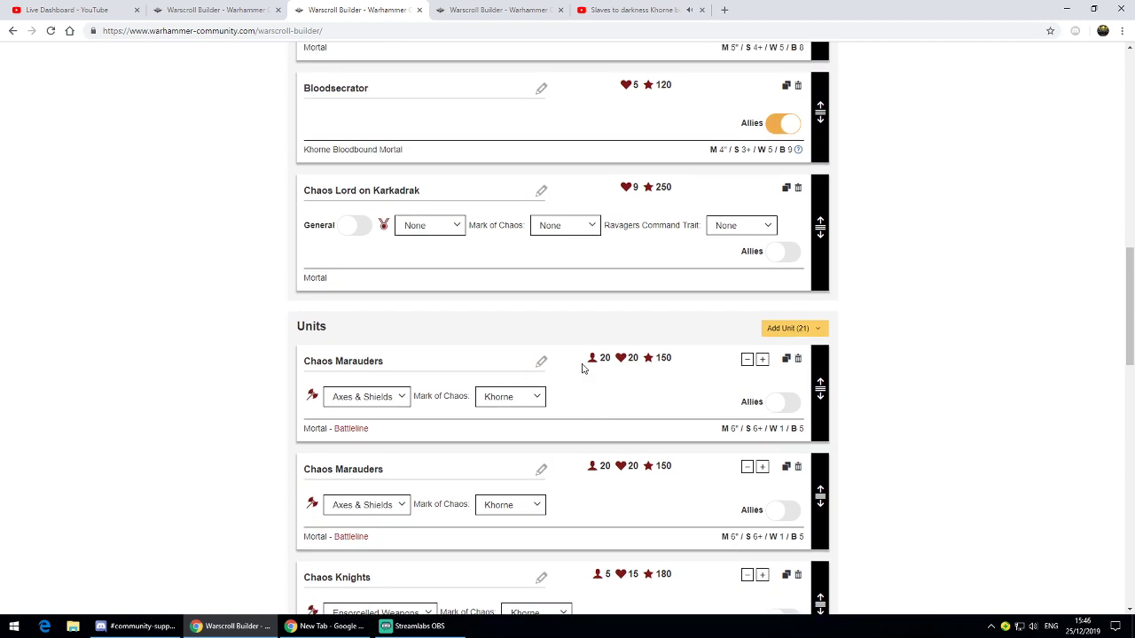
{"action": "scroll", "coordinate": [583, 369], "scroll_direction": "down", "scroll_amount": 1}
{"action": "scroll", "coordinate": [582, 369], "scroll_direction": "up", "scroll_amount": 3}
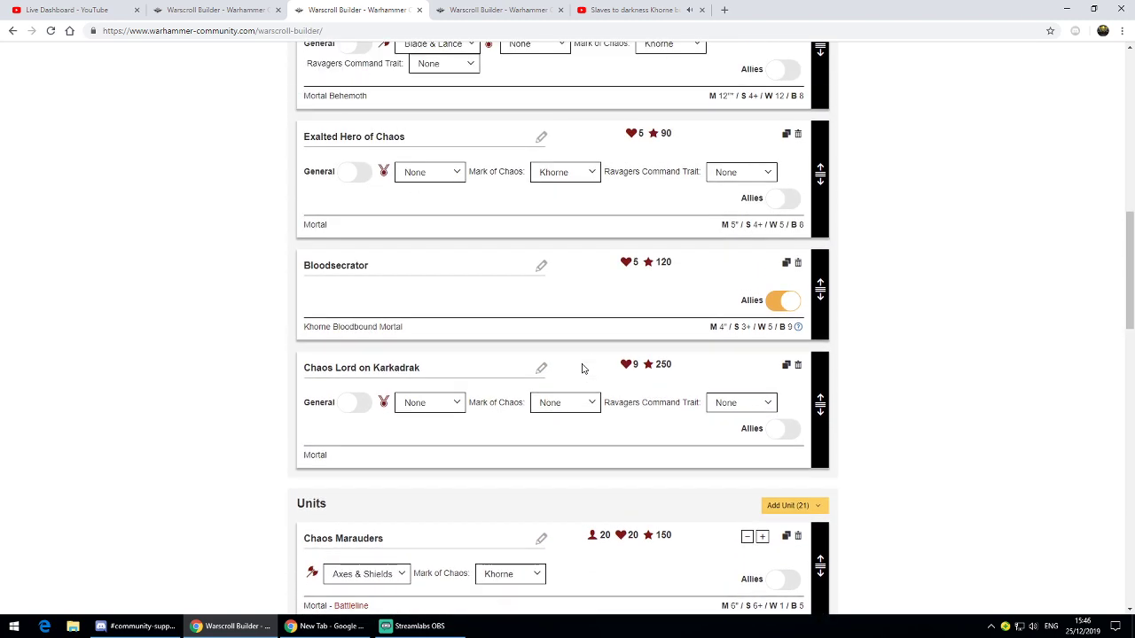
{"action": "scroll", "coordinate": [583, 369], "scroll_direction": "up", "scroll_amount": 4}
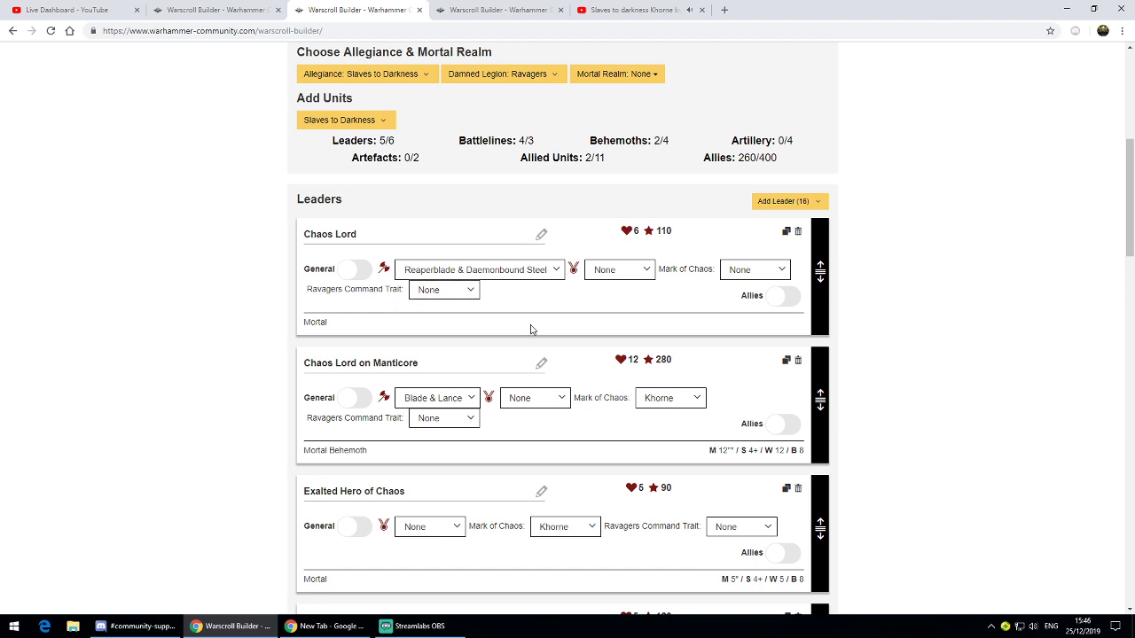
{"action": "scroll", "coordinate": [530, 329], "scroll_direction": "down", "scroll_amount": 1}
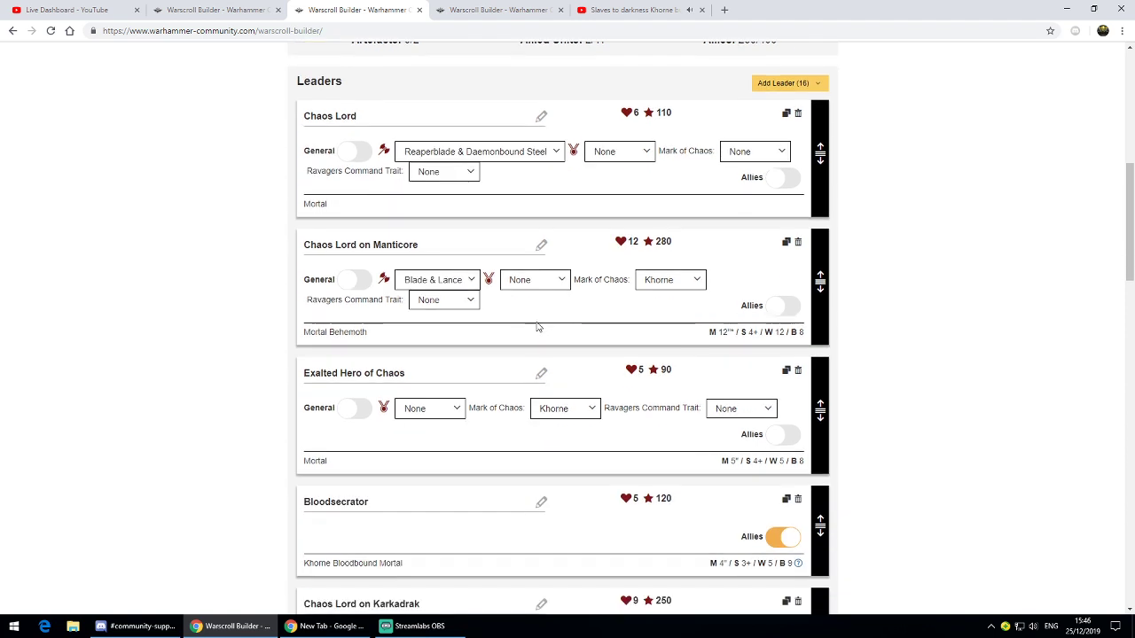
- Bring up the third Warscroll Builder list and look through its units, Ruinbringer Warband battalion and Eightfold Doom-Sigil
{"action": "left_click", "coordinate": [476, 11]}
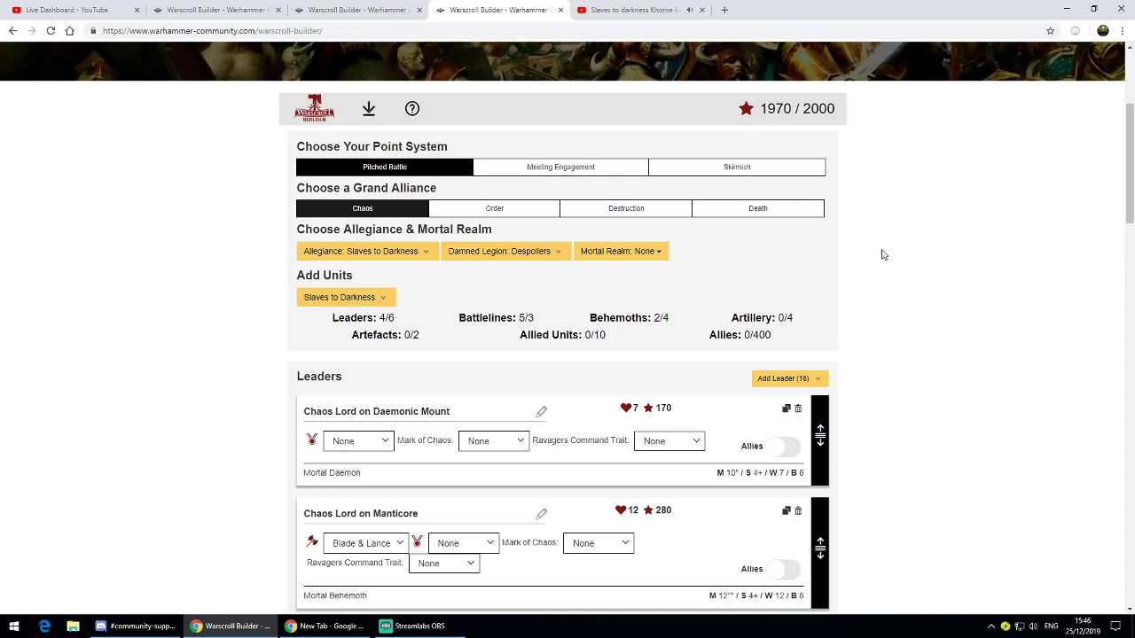
{"action": "scroll", "coordinate": [912, 257], "scroll_direction": "down", "scroll_amount": 15}
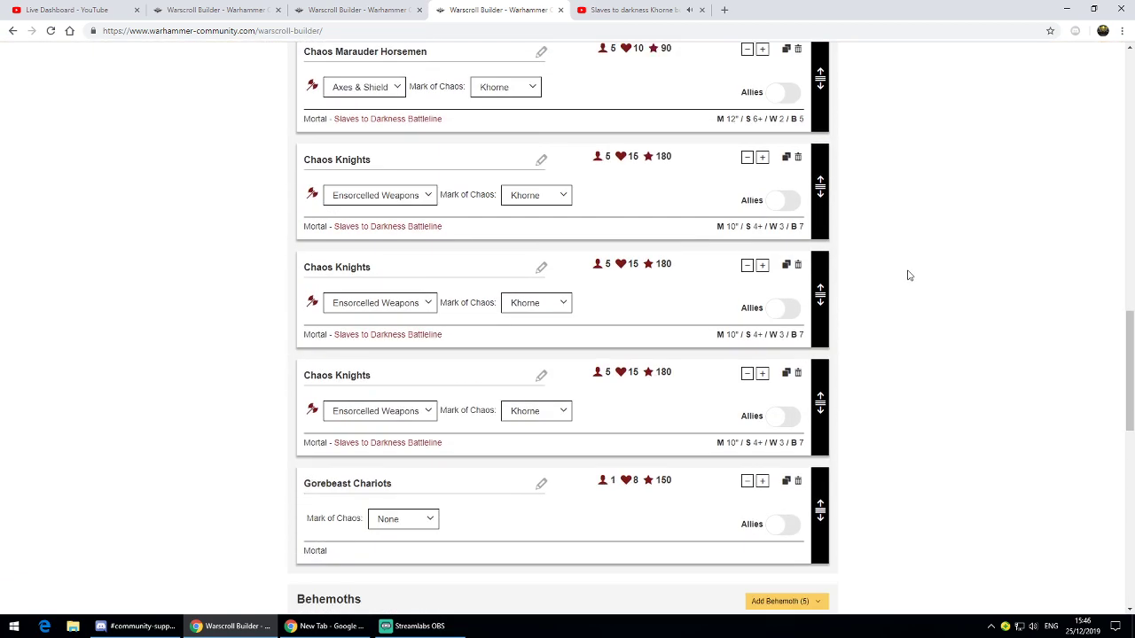
{"action": "scroll", "coordinate": [908, 275], "scroll_direction": "down", "scroll_amount": 3}
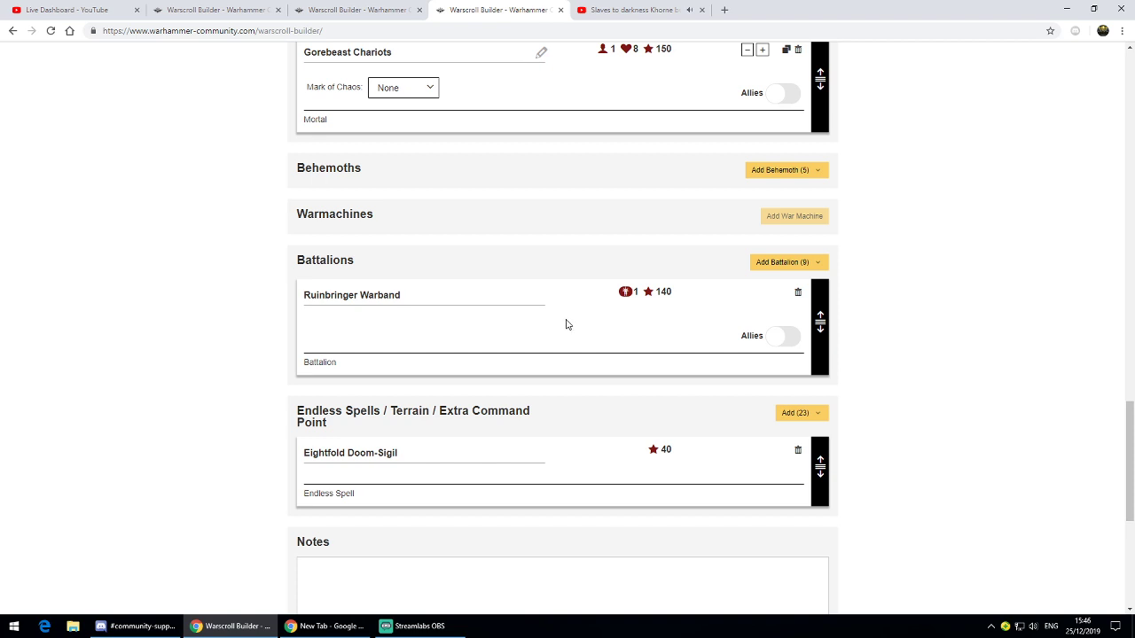
{"action": "scroll", "coordinate": [929, 316], "scroll_direction": "up", "scroll_amount": 1}
{"action": "scroll", "coordinate": [928, 317], "scroll_direction": "up", "scroll_amount": 1}
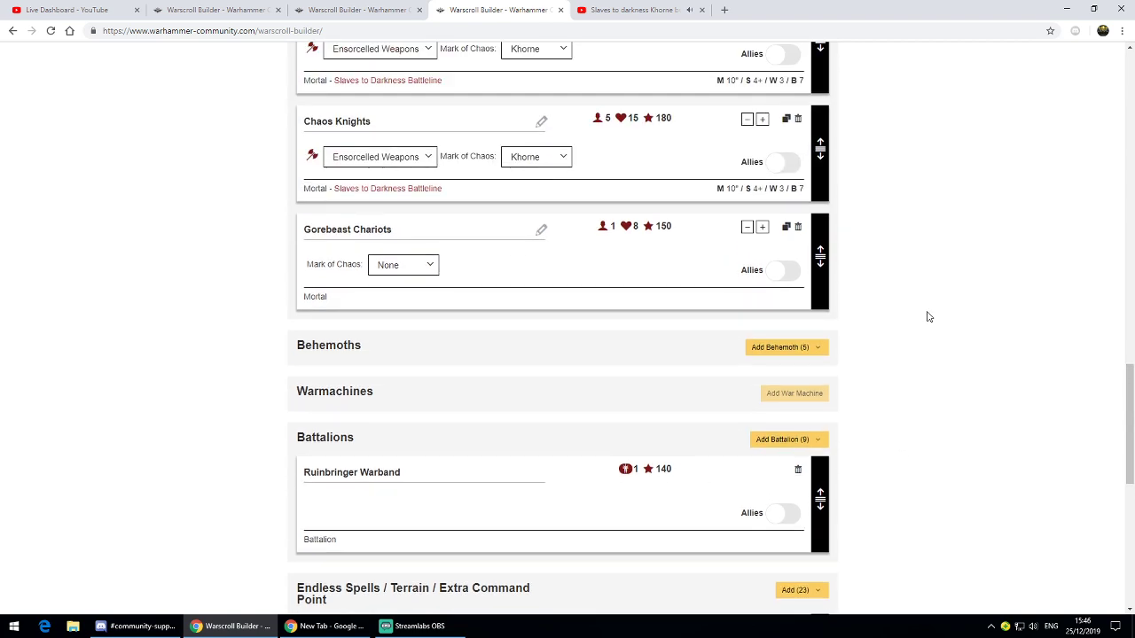
{"action": "scroll", "coordinate": [929, 317], "scroll_direction": "up", "scroll_amount": 3}
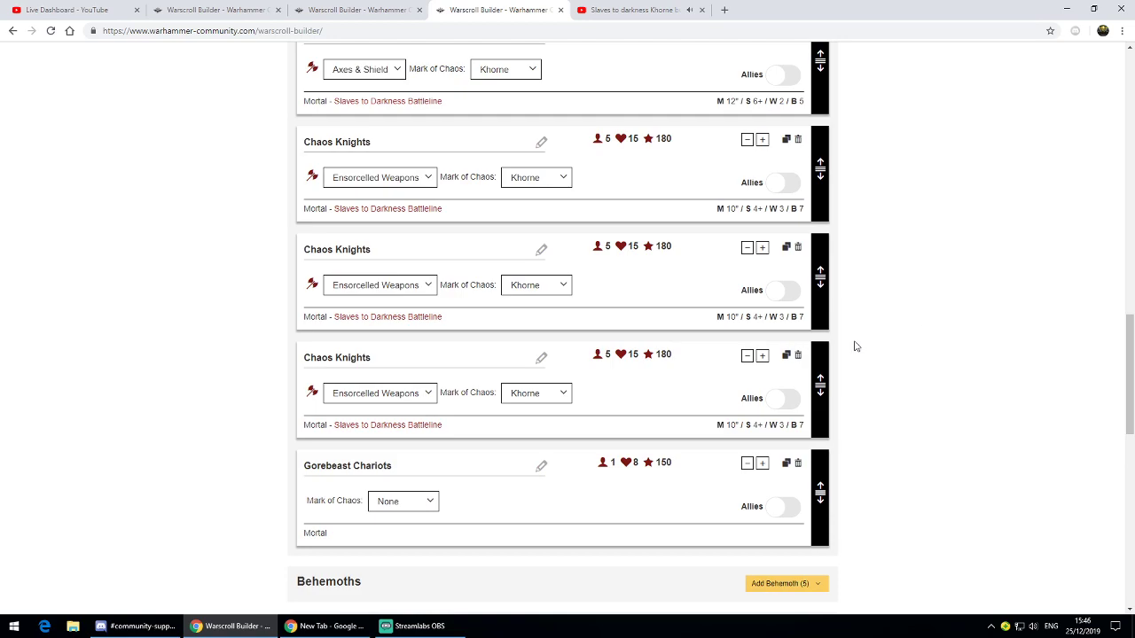
{"action": "scroll", "coordinate": [562, 367], "scroll_direction": "up", "scroll_amount": 2}
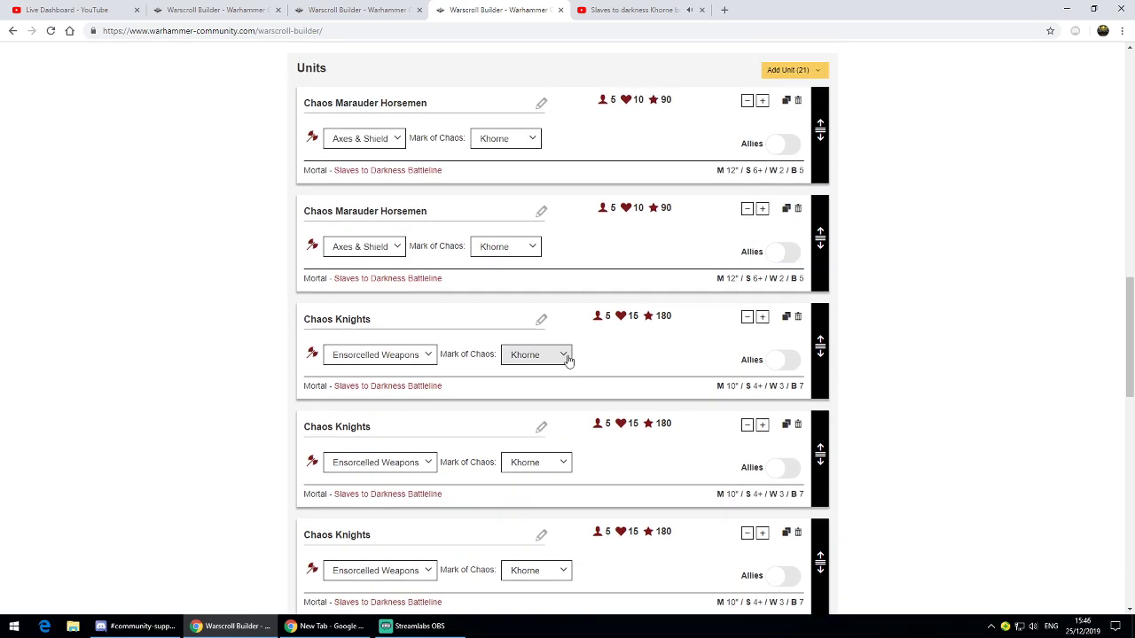
- Examine the third list's leaders, from the Chaos Lord on Daemonic Mount to the Slaves to Darkness Daemon Prince
{"action": "scroll", "coordinate": [566, 364], "scroll_direction": "up", "scroll_amount": 5}
{"action": "scroll", "coordinate": [569, 359], "scroll_direction": "up", "scroll_amount": 3}
{"action": "scroll", "coordinate": [569, 360], "scroll_direction": "down", "scroll_amount": 1}
{"action": "scroll", "coordinate": [569, 359], "scroll_direction": "up", "scroll_amount": 1}
{"action": "scroll", "coordinate": [568, 360], "scroll_direction": "down", "scroll_amount": 1}
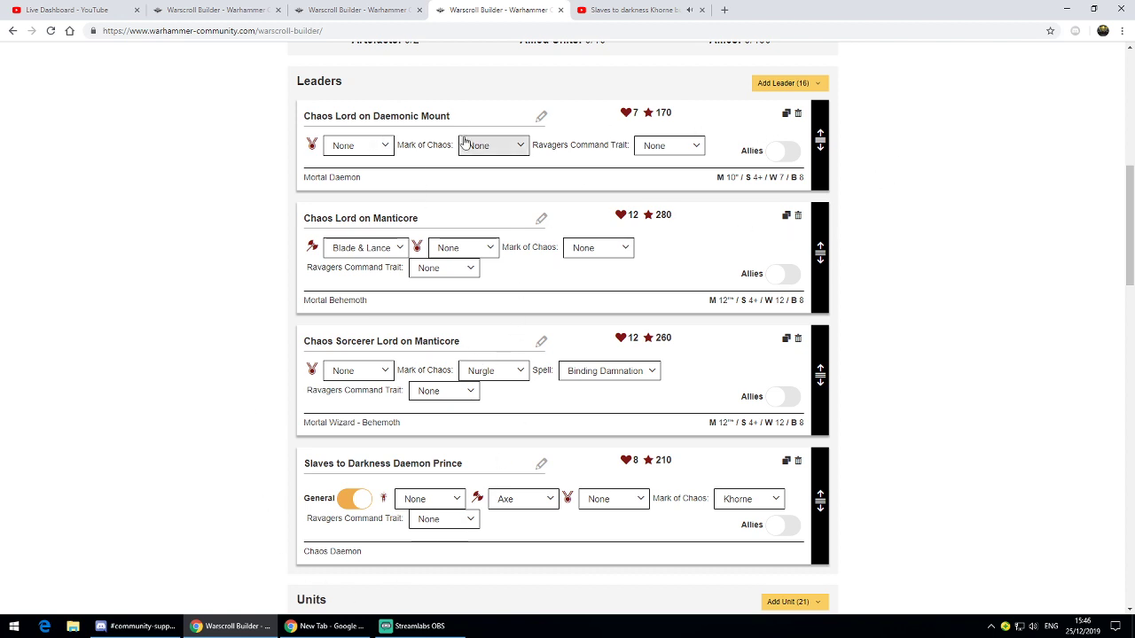
- Examine the third list's Marauder Horsemen, Chaos Knights and Gorebeast Chariots, and return to its Damned Legion setting
{"action": "scroll", "coordinate": [575, 172], "scroll_direction": "down", "scroll_amount": 5}
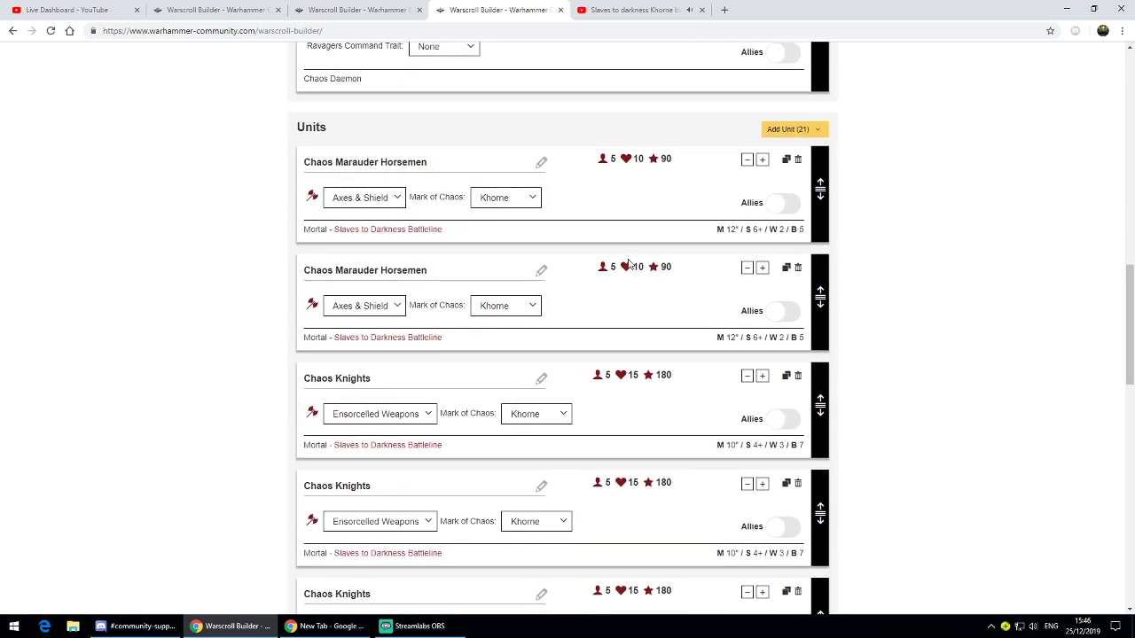
{"action": "scroll", "coordinate": [594, 286], "scroll_direction": "down", "scroll_amount": 1}
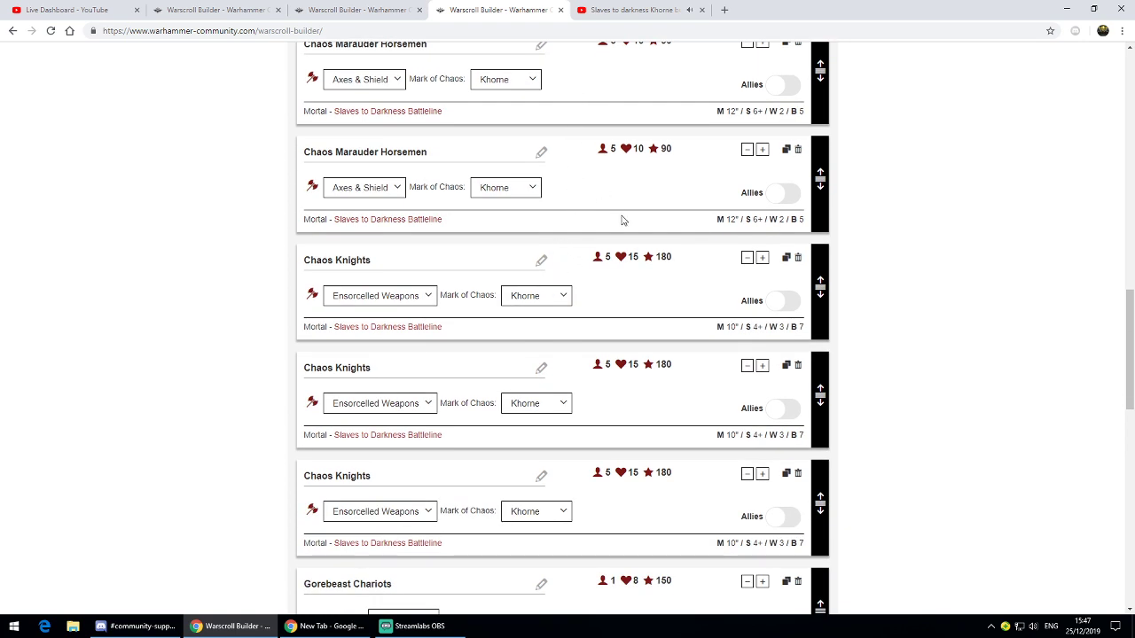
{"action": "scroll", "coordinate": [598, 192], "scroll_direction": "down", "scroll_amount": 2}
{"action": "scroll", "coordinate": [600, 194], "scroll_direction": "up", "scroll_amount": 1}
{"action": "scroll", "coordinate": [600, 194], "scroll_direction": "up", "scroll_amount": 1}
{"action": "scroll", "coordinate": [535, 384], "scroll_direction": "down", "scroll_amount": 3}
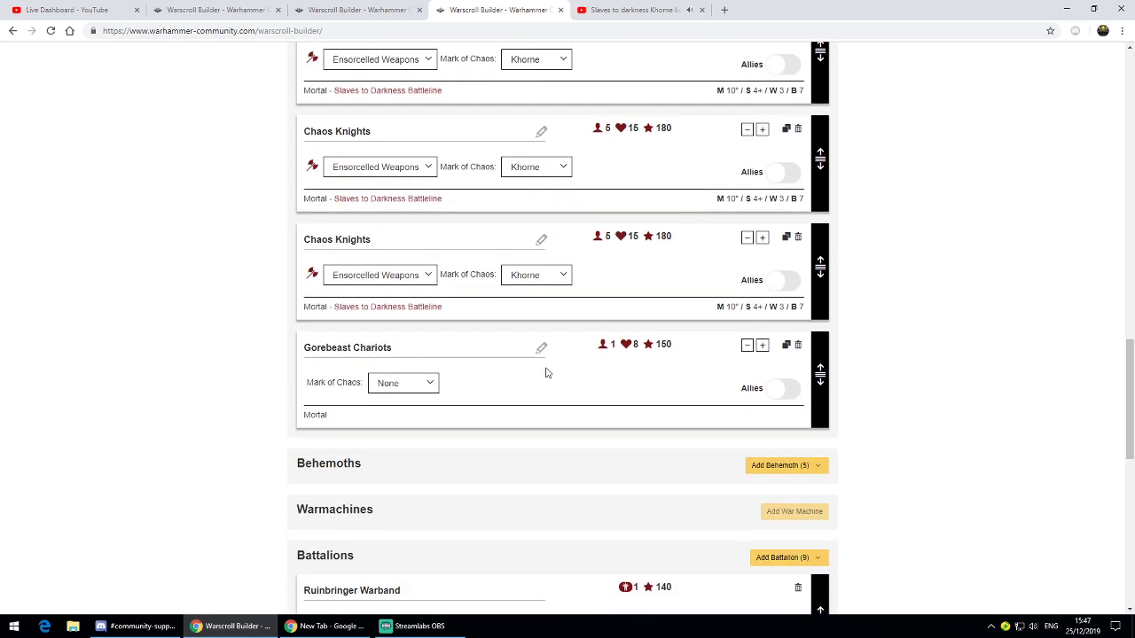
{"action": "scroll", "coordinate": [587, 337], "scroll_direction": "up", "scroll_amount": 9}
{"action": "scroll", "coordinate": [471, 364], "scroll_direction": "up", "scroll_amount": 4}
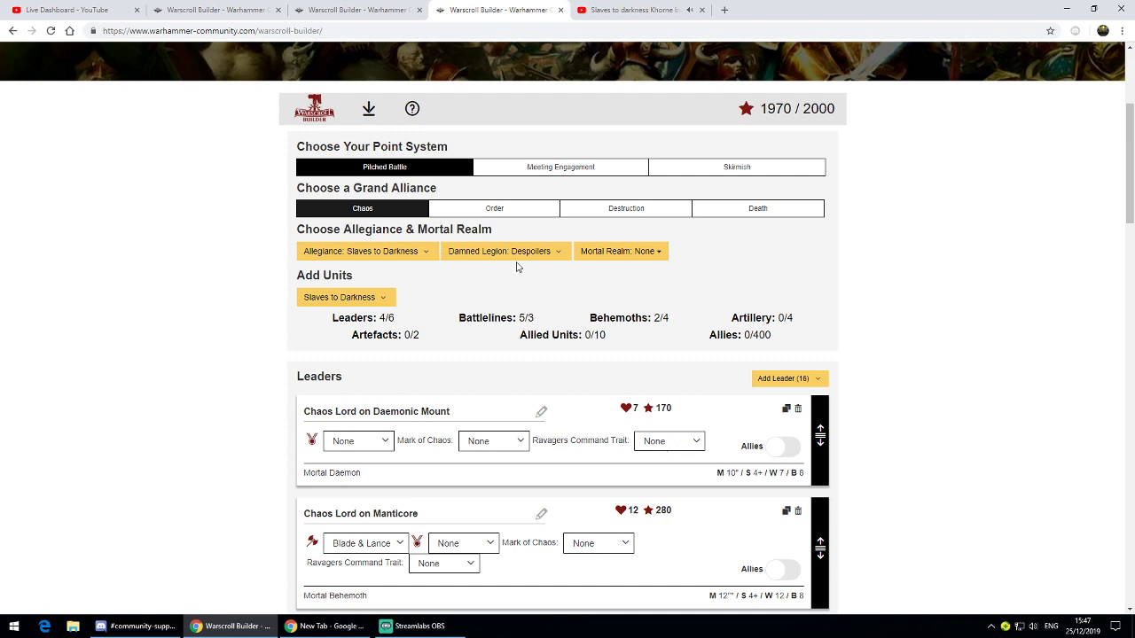
- Review the third list's four leaders and their marks of Chaos, along with its Ruinbringer Warband battalion and Eightfold Doom-Sigil
{"action": "scroll", "coordinate": [514, 270], "scroll_direction": "down", "scroll_amount": 3}
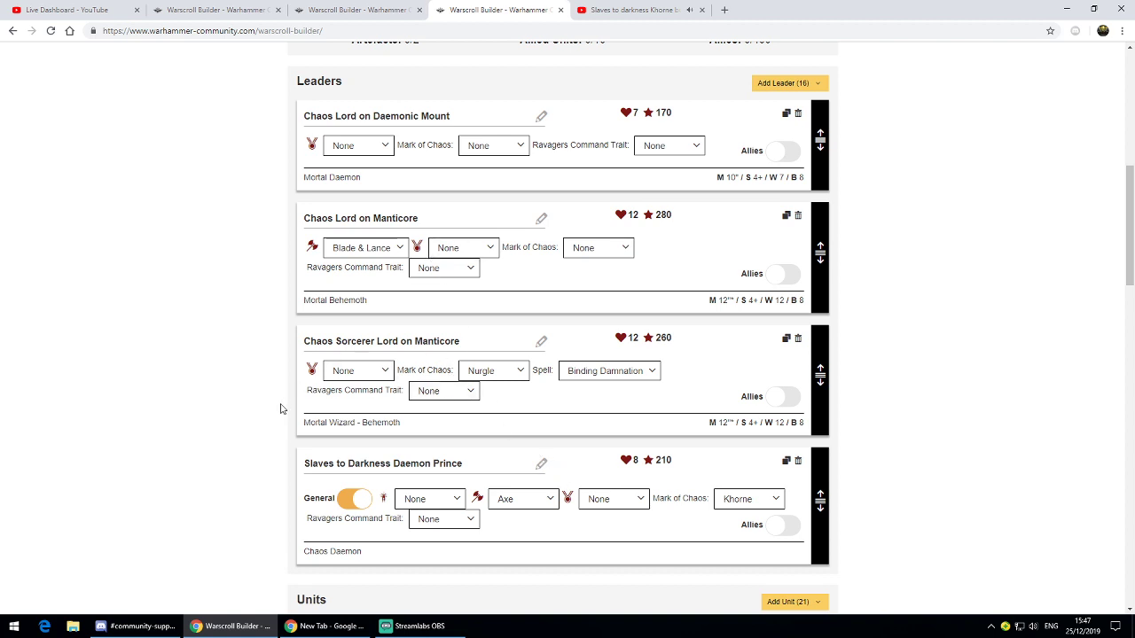
{"action": "scroll", "coordinate": [557, 364], "scroll_direction": "down", "scroll_amount": 1}
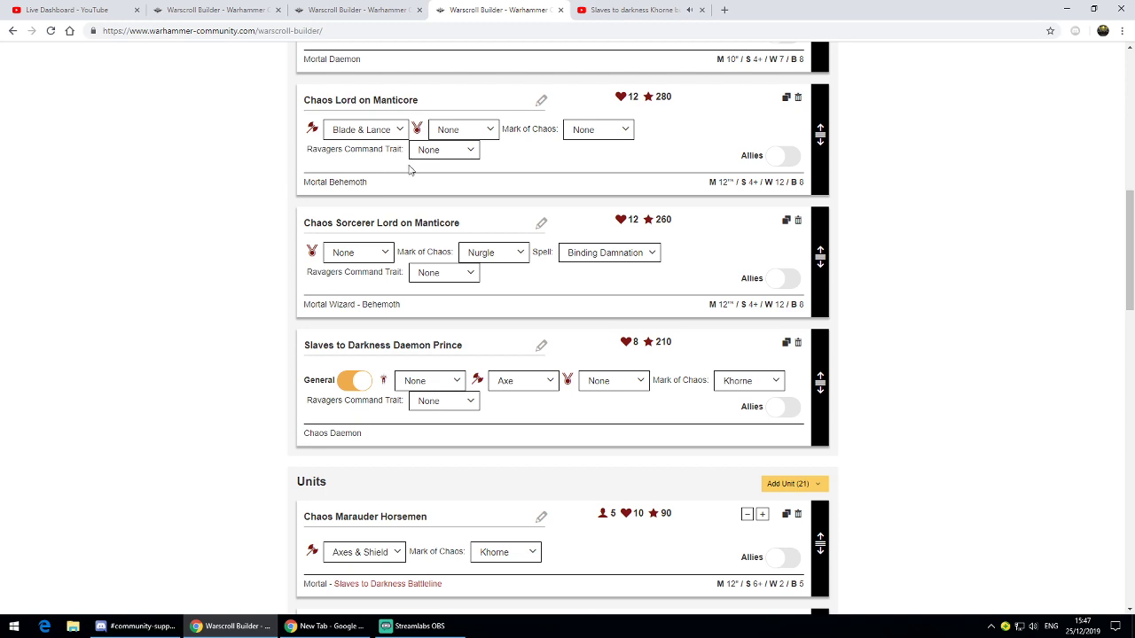
{"action": "scroll", "coordinate": [850, 333], "scroll_direction": "down", "scroll_amount": 6}
{"action": "scroll", "coordinate": [851, 341], "scroll_direction": "down", "scroll_amount": 5}
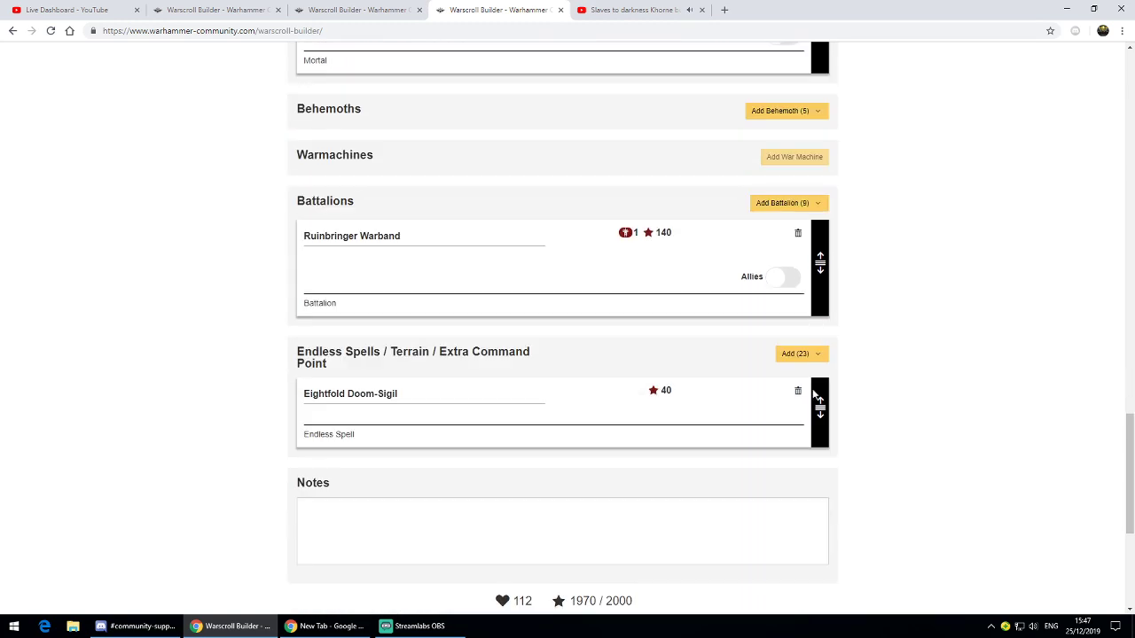
{"action": "scroll", "coordinate": [543, 410], "scroll_direction": "up", "scroll_amount": 20}
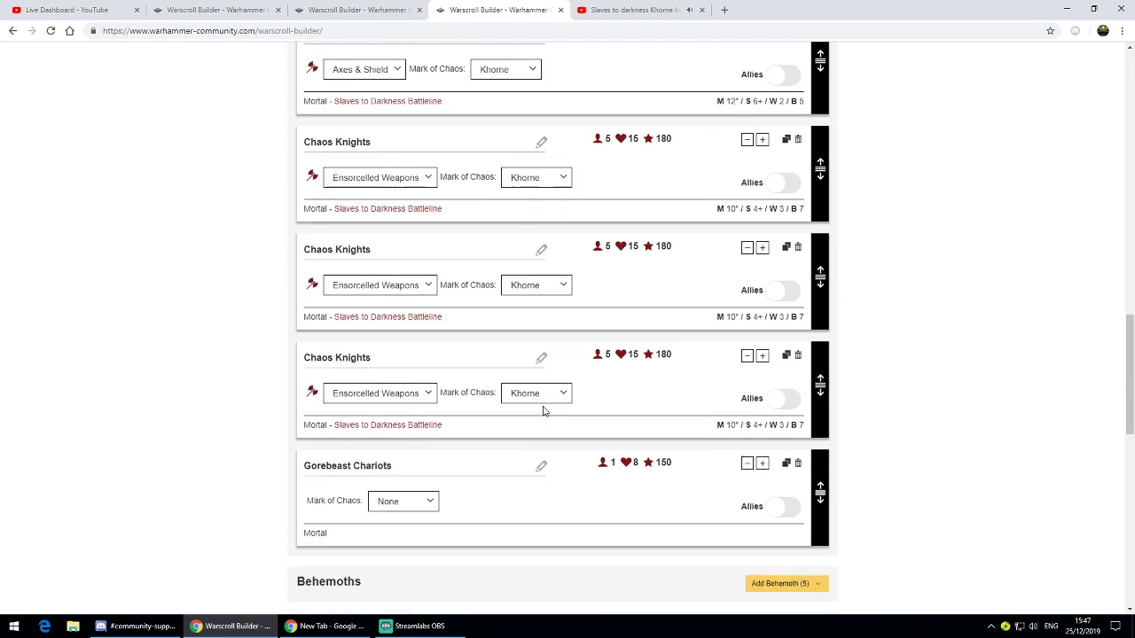
{"action": "scroll", "coordinate": [544, 411], "scroll_direction": "down", "scroll_amount": 1}
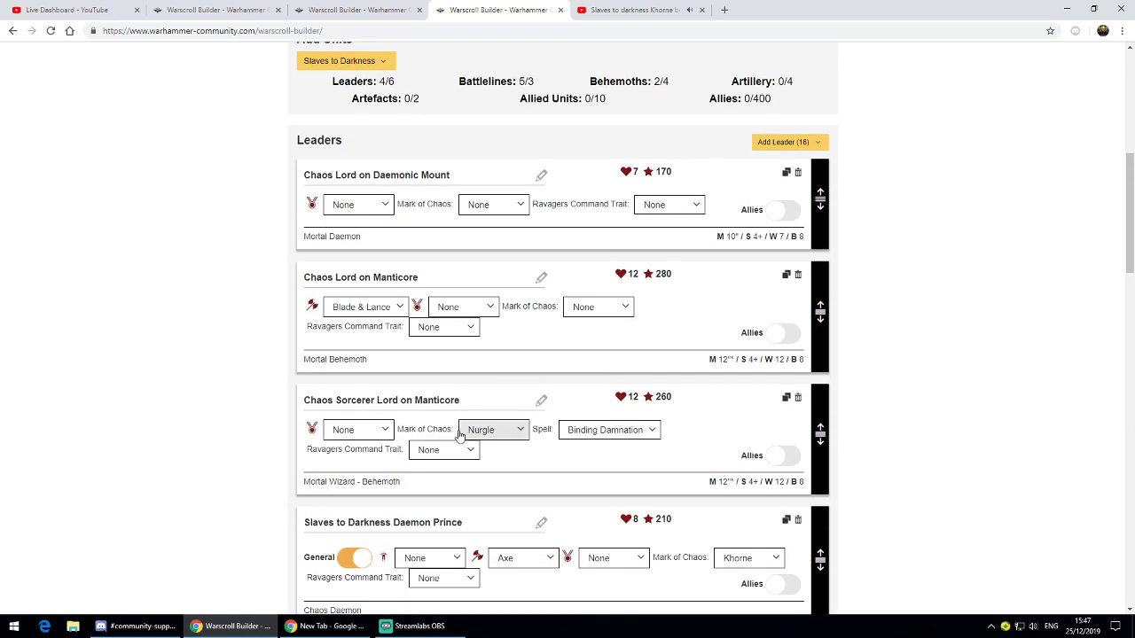
{"action": "scroll", "coordinate": [528, 415], "scroll_direction": "down", "scroll_amount": 1}
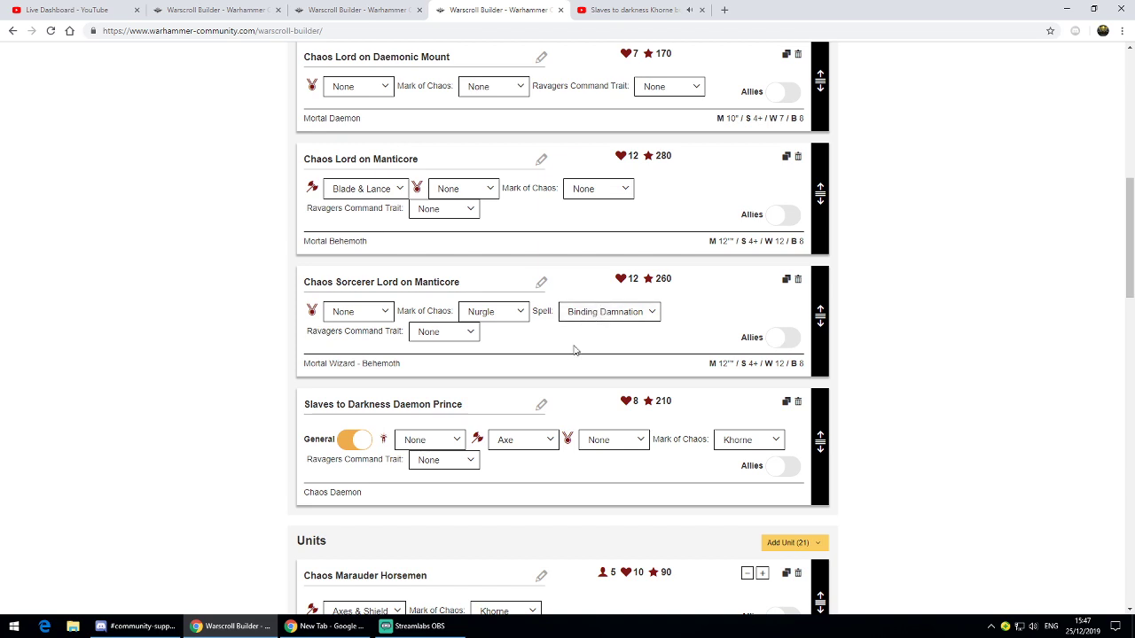
{"action": "scroll", "coordinate": [574, 350], "scroll_direction": "up", "scroll_amount": 2}
{"action": "scroll", "coordinate": [581, 306], "scroll_direction": "down", "scroll_amount": 1}
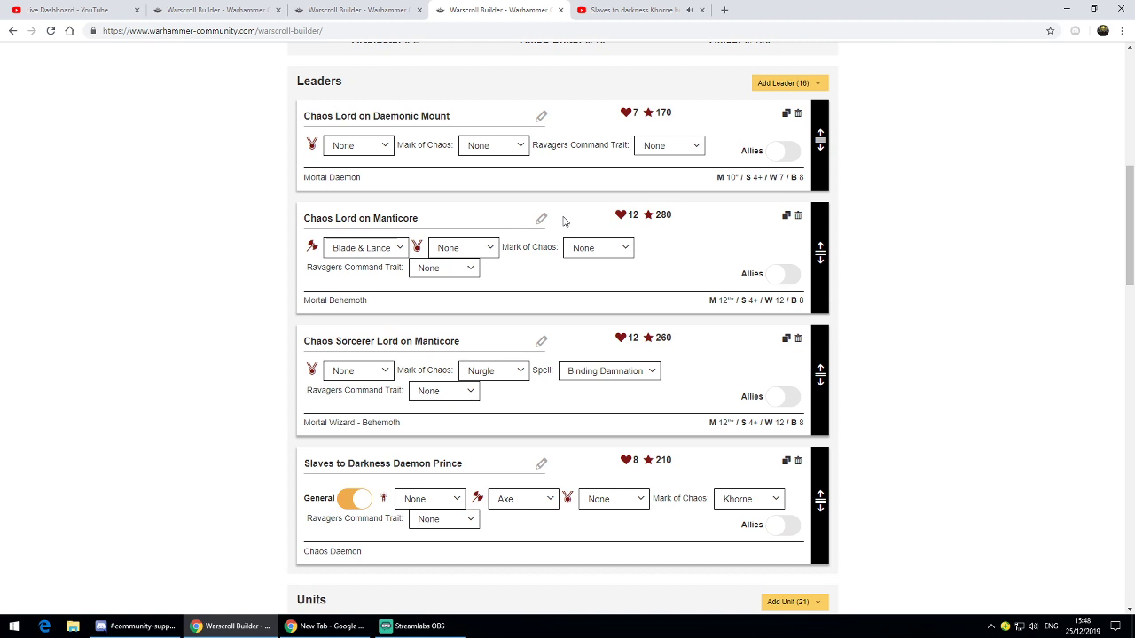
{"action": "scroll", "coordinate": [562, 218], "scroll_direction": "down", "scroll_amount": 2}
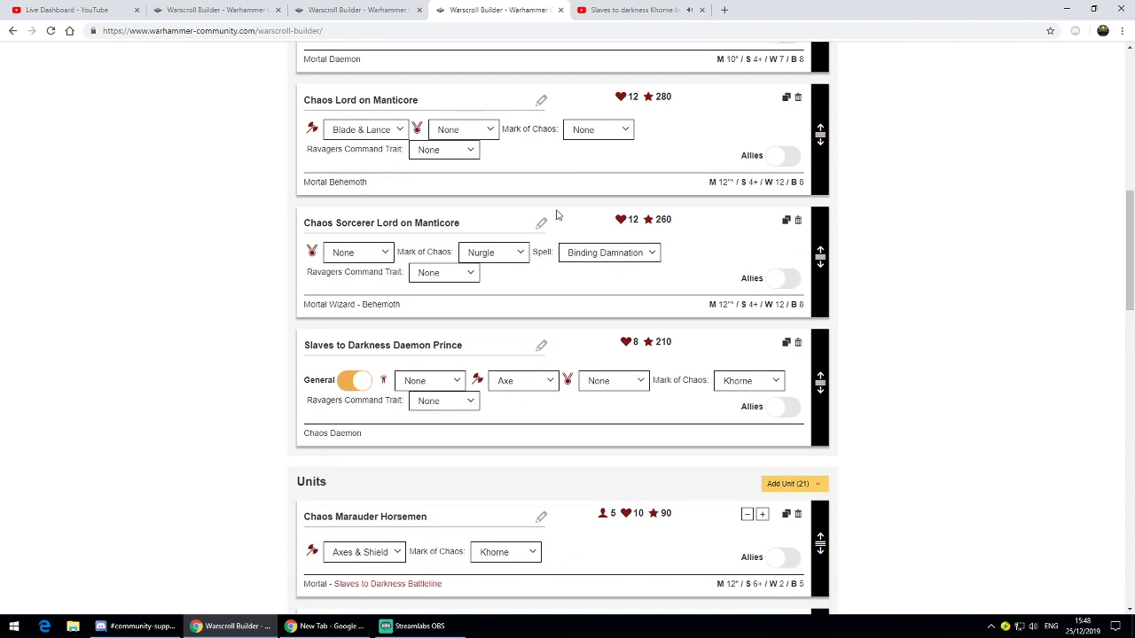
{"action": "scroll", "coordinate": [557, 215], "scroll_direction": "down", "scroll_amount": 1}
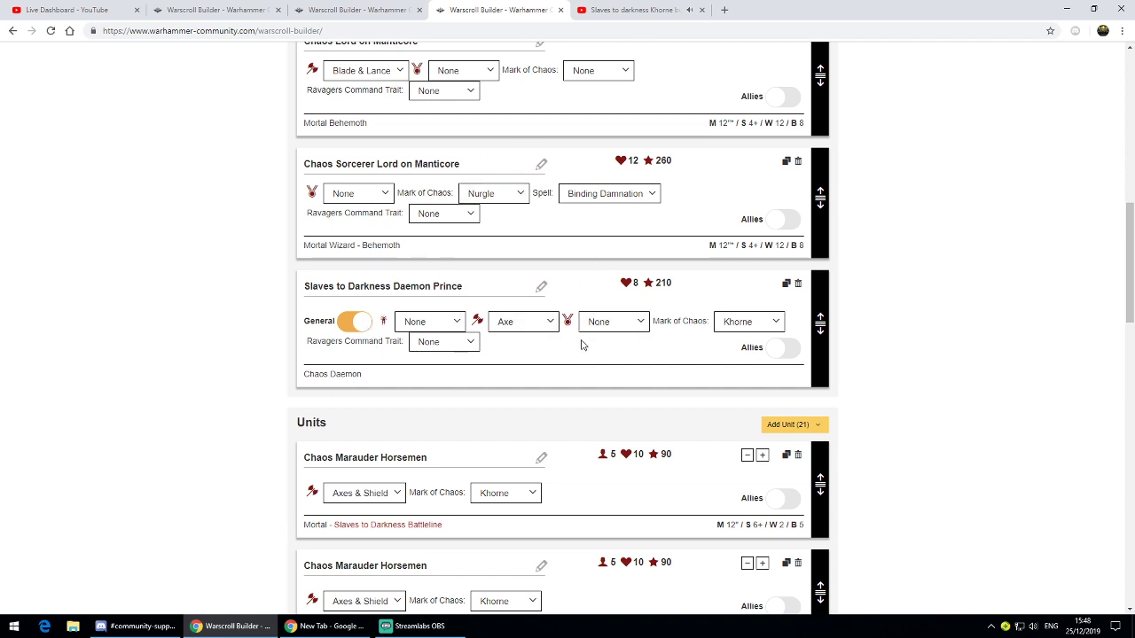
{"action": "scroll", "coordinate": [584, 359], "scroll_direction": "down", "scroll_amount": 1}
{"action": "scroll", "coordinate": [585, 358], "scroll_direction": "down", "scroll_amount": 1}
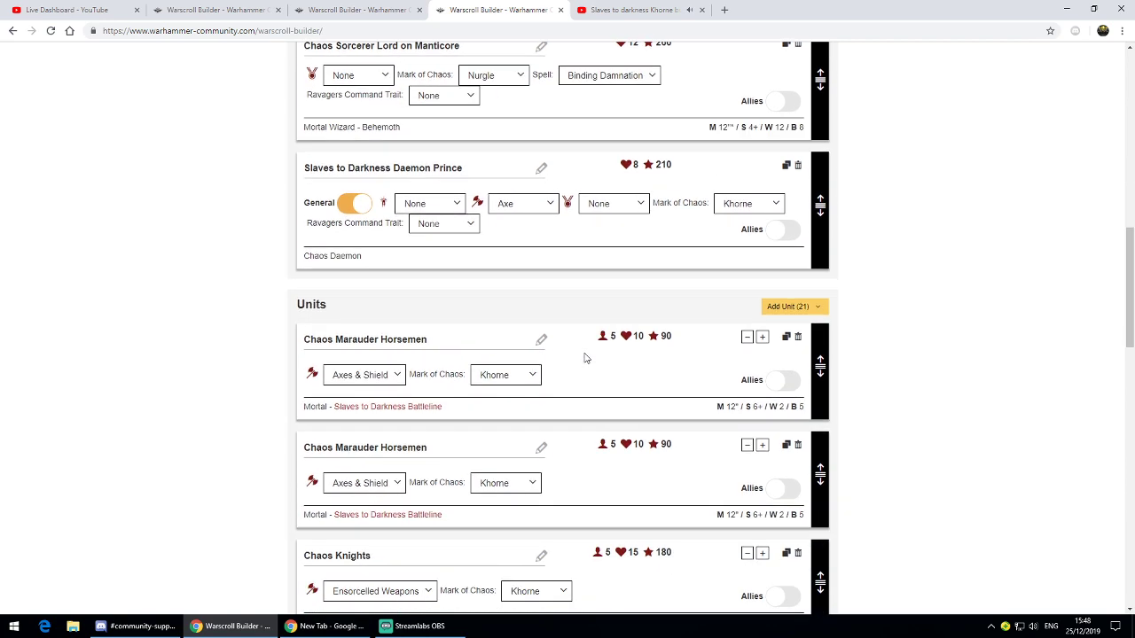
- Compare the third list's Marauder Horsemen, Chaos Knights and Gorebeast Chariots, and return to its leaders
{"action": "scroll", "coordinate": [546, 292], "scroll_direction": "down", "scroll_amount": 3}
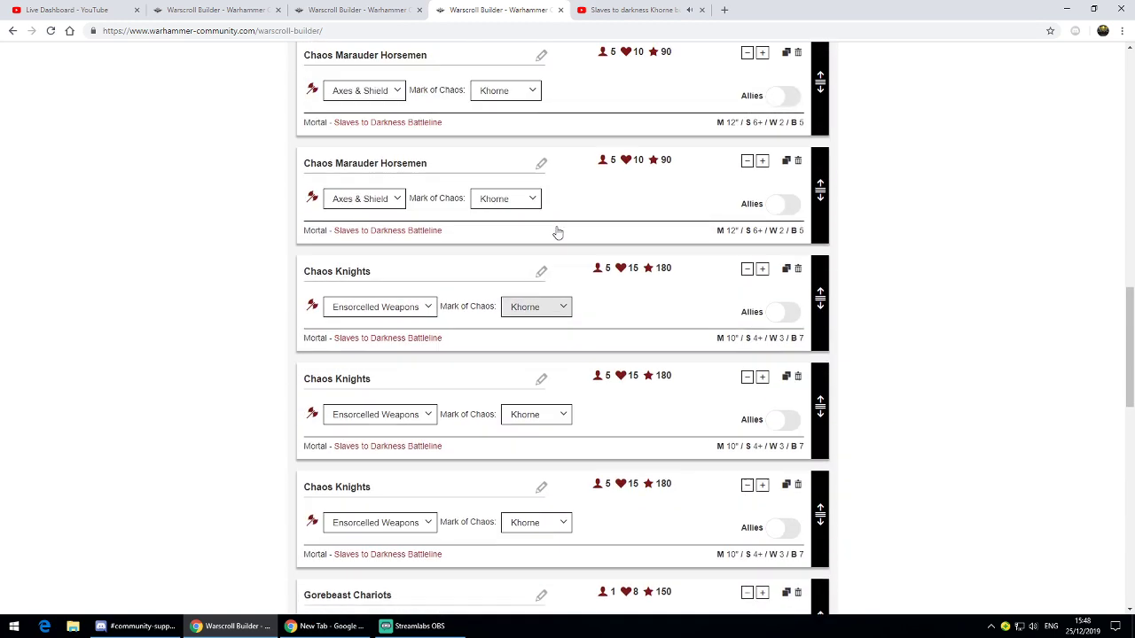
{"action": "scroll", "coordinate": [558, 229], "scroll_direction": "down", "scroll_amount": 1}
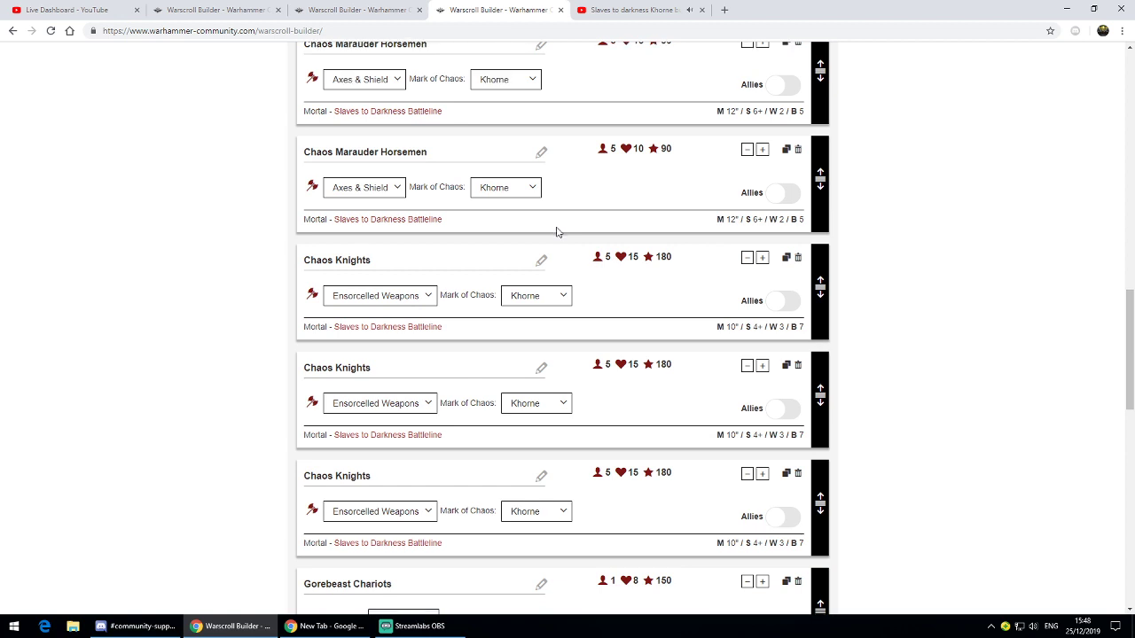
{"action": "scroll", "coordinate": [568, 239], "scroll_direction": "up", "scroll_amount": 1}
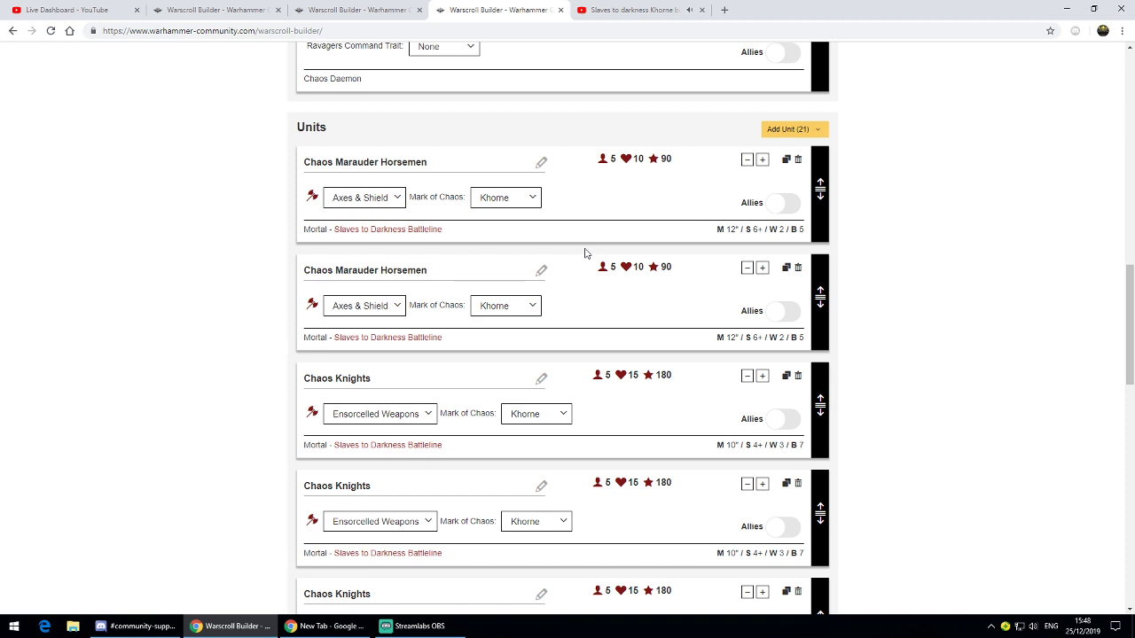
{"action": "scroll", "coordinate": [584, 254], "scroll_direction": "down", "scroll_amount": 2}
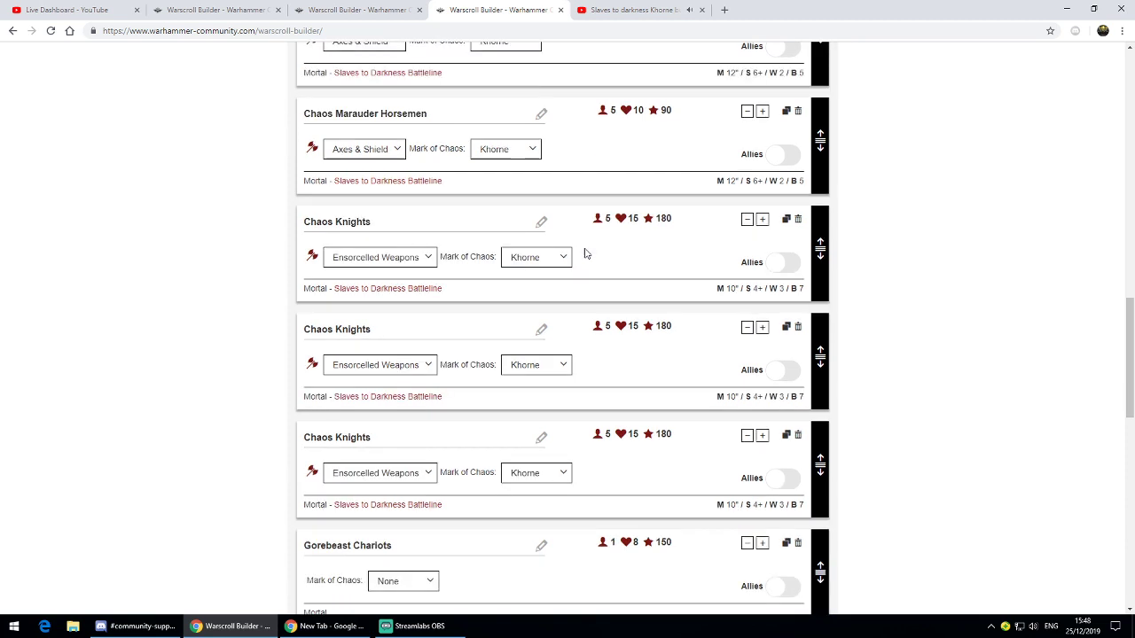
{"action": "scroll", "coordinate": [451, 489], "scroll_direction": "down", "scroll_amount": 1}
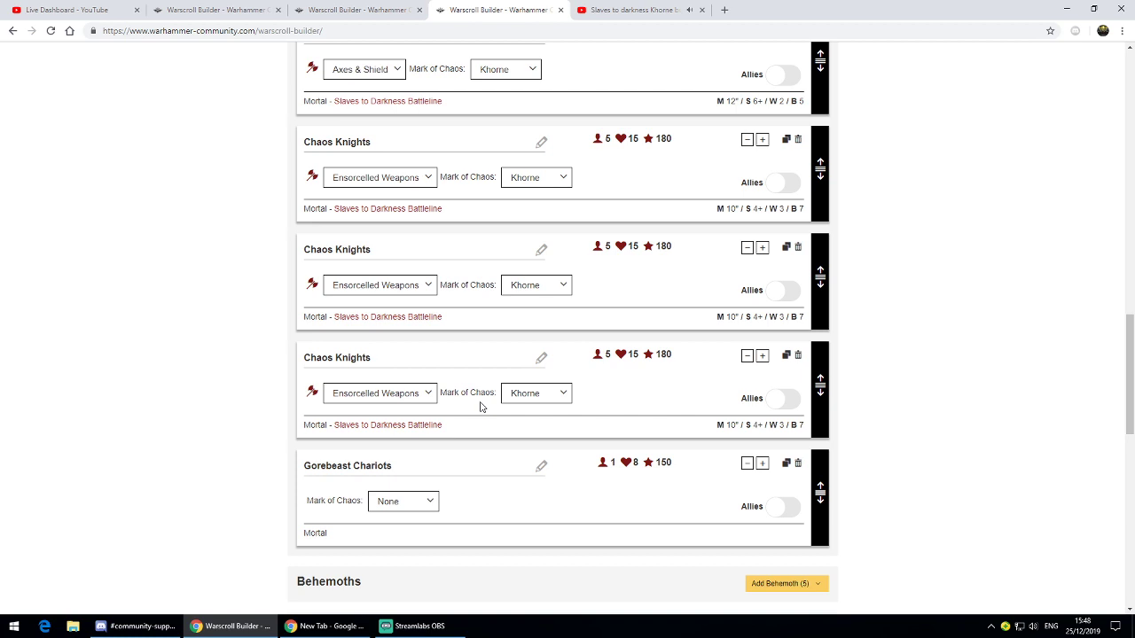
{"action": "scroll", "coordinate": [481, 406], "scroll_direction": "down", "scroll_amount": 1}
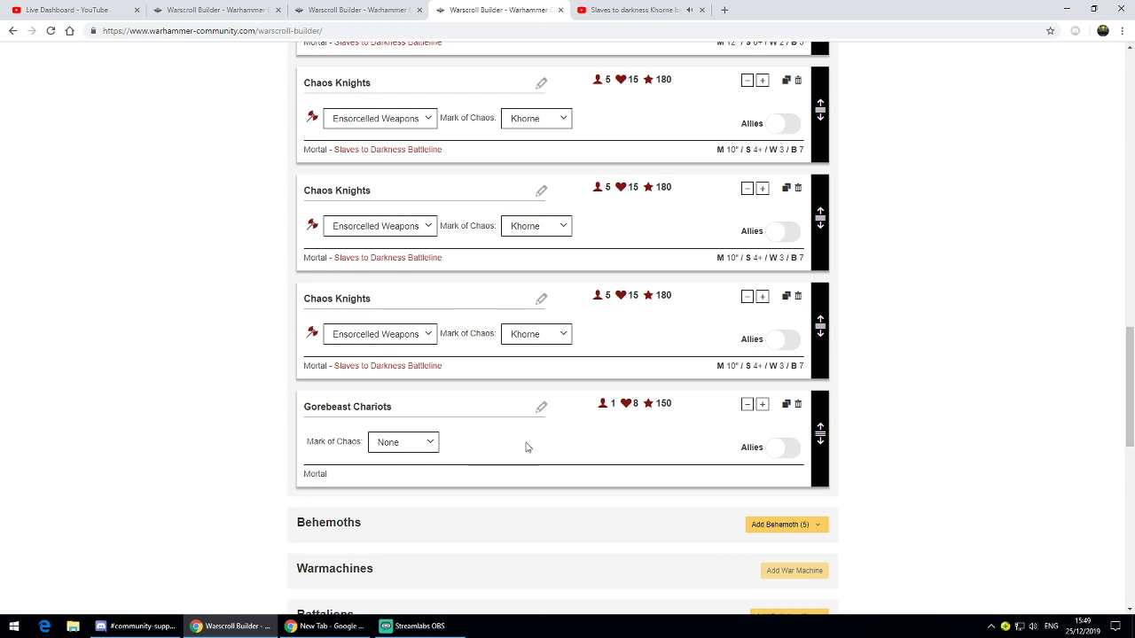
{"action": "scroll", "coordinate": [533, 450], "scroll_direction": "up", "scroll_amount": 3}
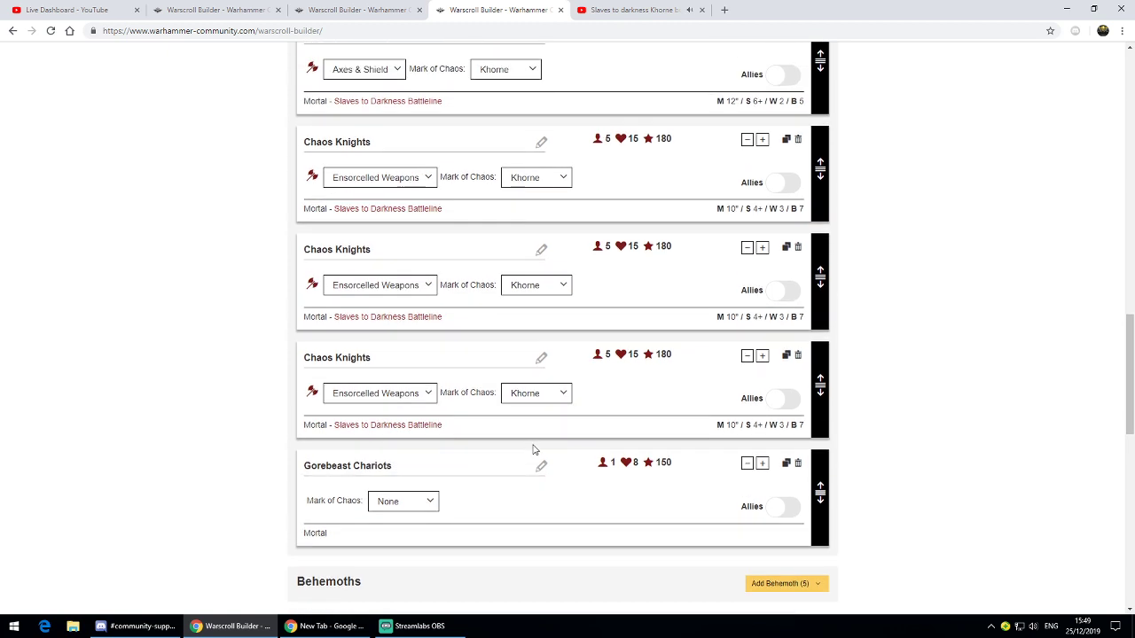
{"action": "scroll", "coordinate": [533, 450], "scroll_direction": "up", "scroll_amount": 3}
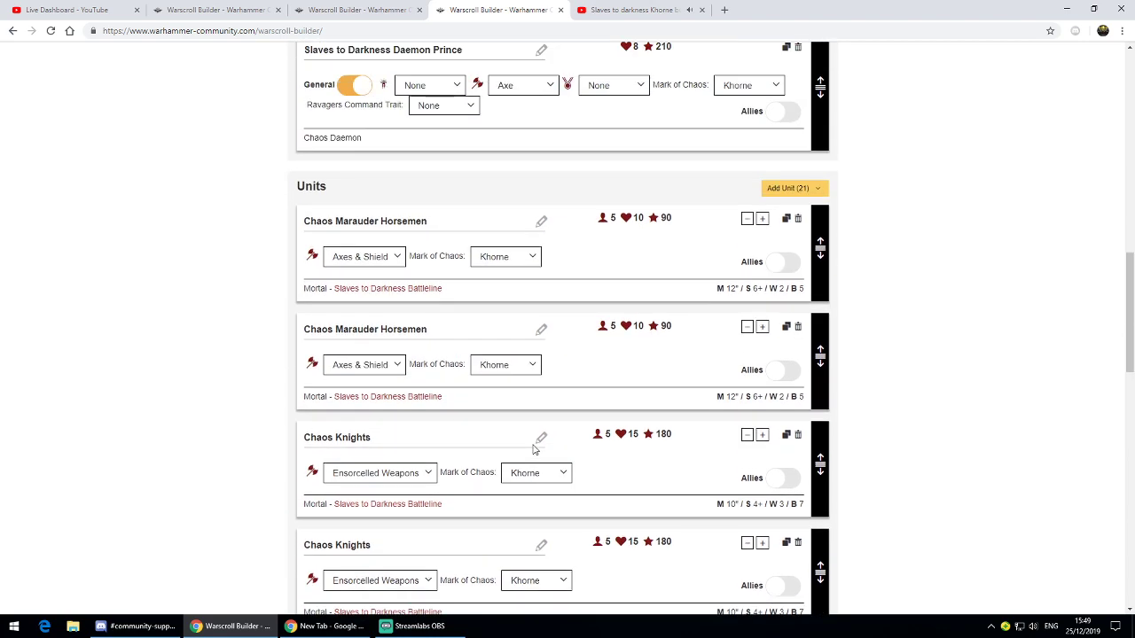
{"action": "scroll", "coordinate": [533, 450], "scroll_direction": "down", "scroll_amount": 3}
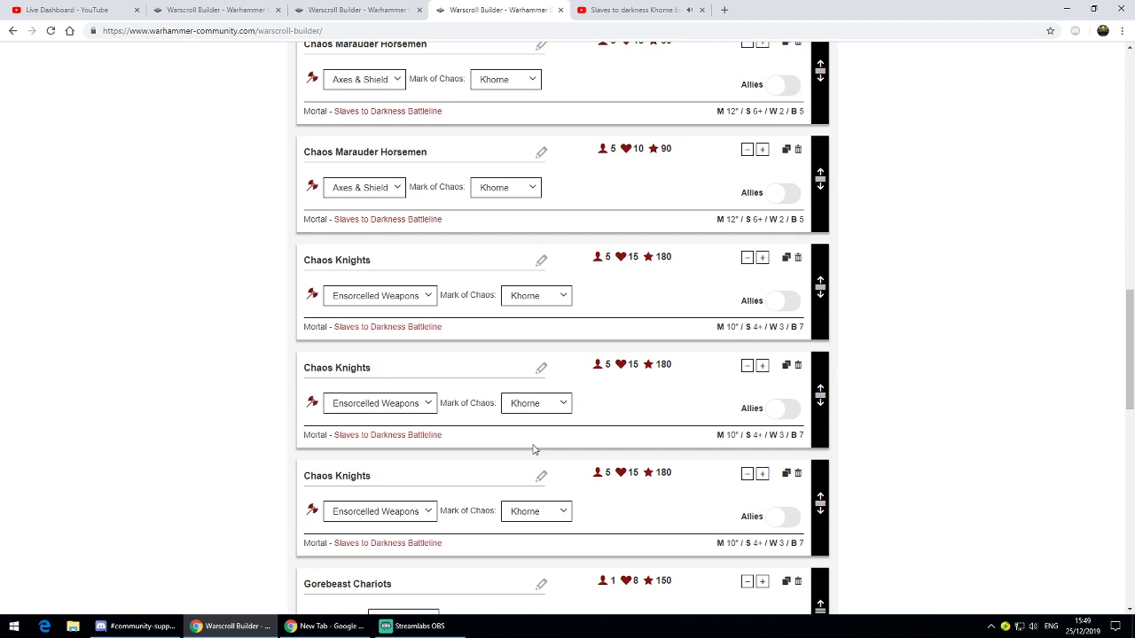
{"action": "scroll", "coordinate": [535, 449], "scroll_direction": "down", "scroll_amount": 3}
{"action": "scroll", "coordinate": [535, 449], "scroll_direction": "up", "scroll_amount": 3}
{"action": "scroll", "coordinate": [535, 451], "scroll_direction": "up", "scroll_amount": 2}
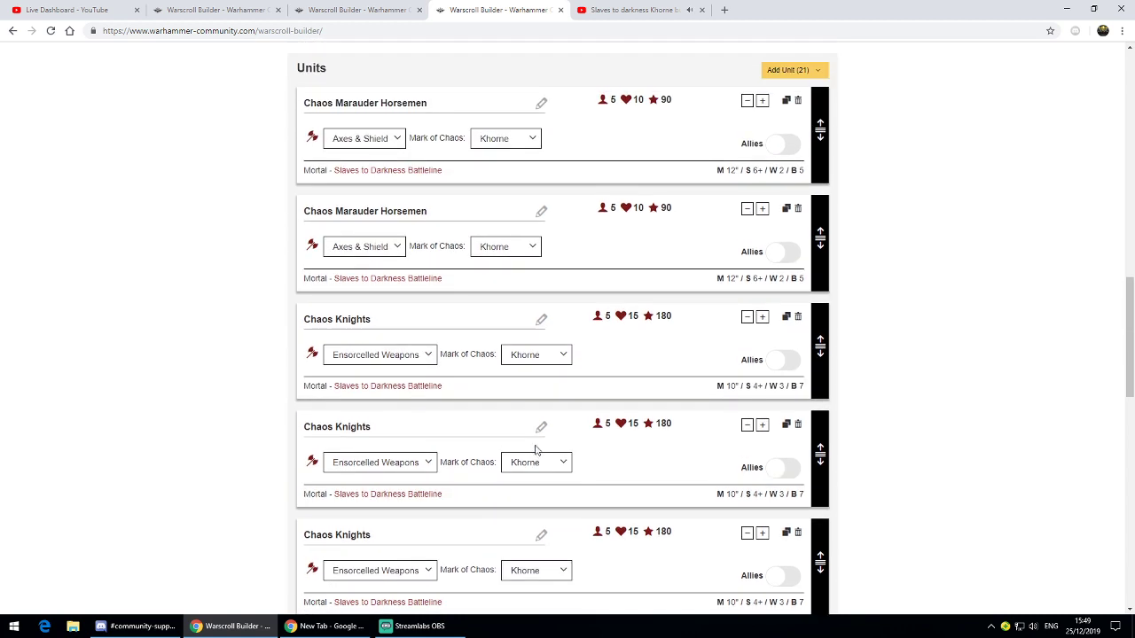
{"action": "scroll", "coordinate": [535, 450], "scroll_direction": "up", "scroll_amount": 1}
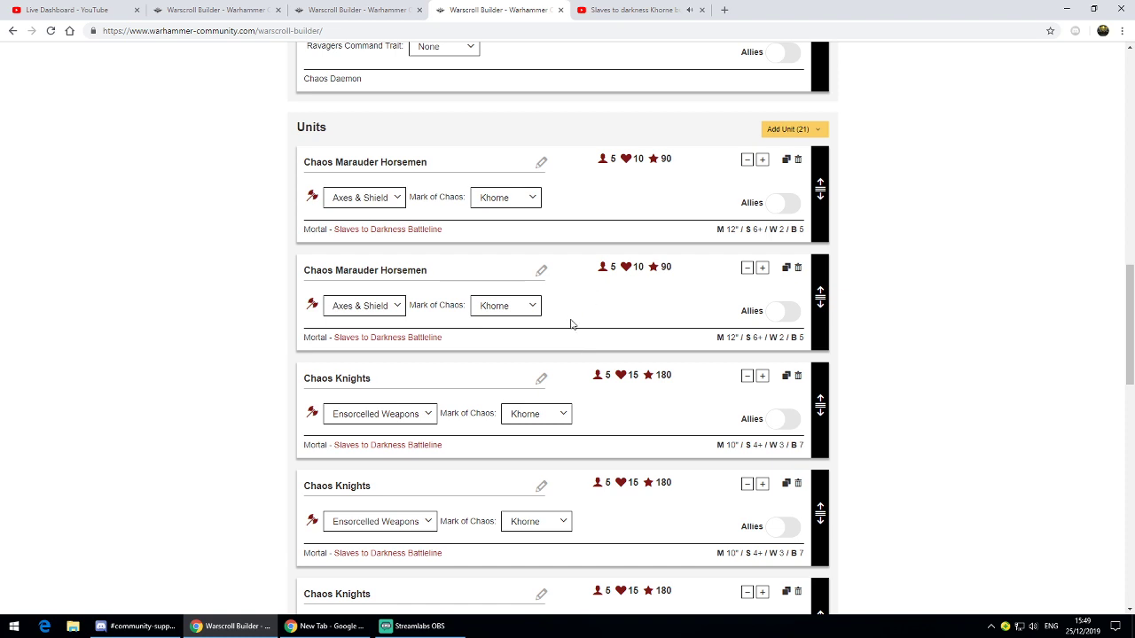
{"action": "scroll", "coordinate": [571, 325], "scroll_direction": "up", "scroll_amount": 2}
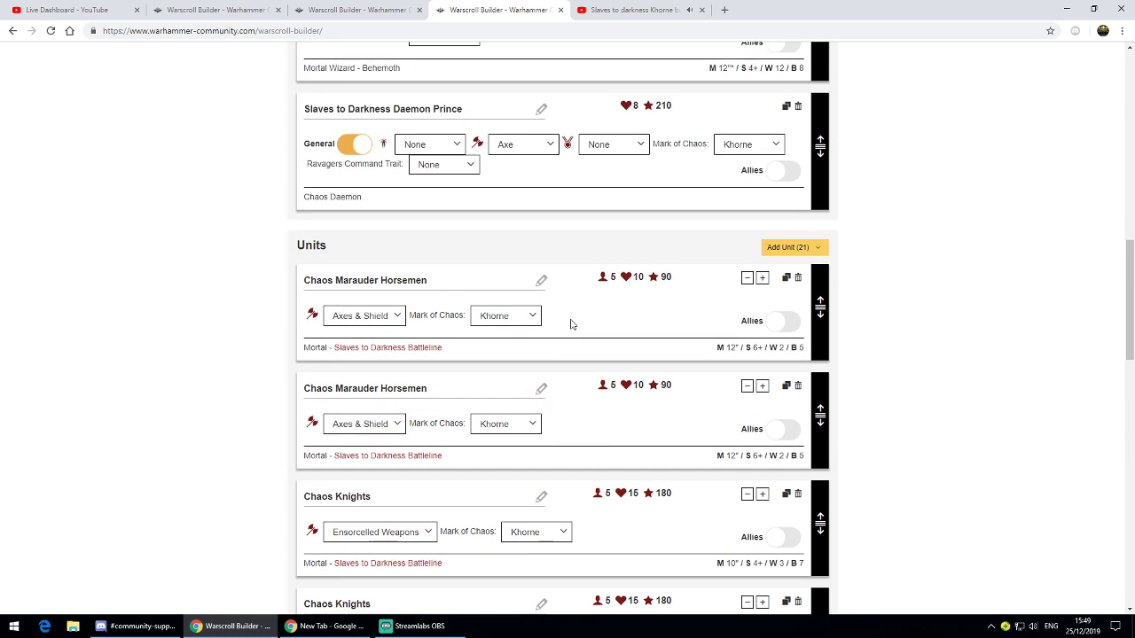
{"action": "scroll", "coordinate": [571, 325], "scroll_direction": "up", "scroll_amount": 2}
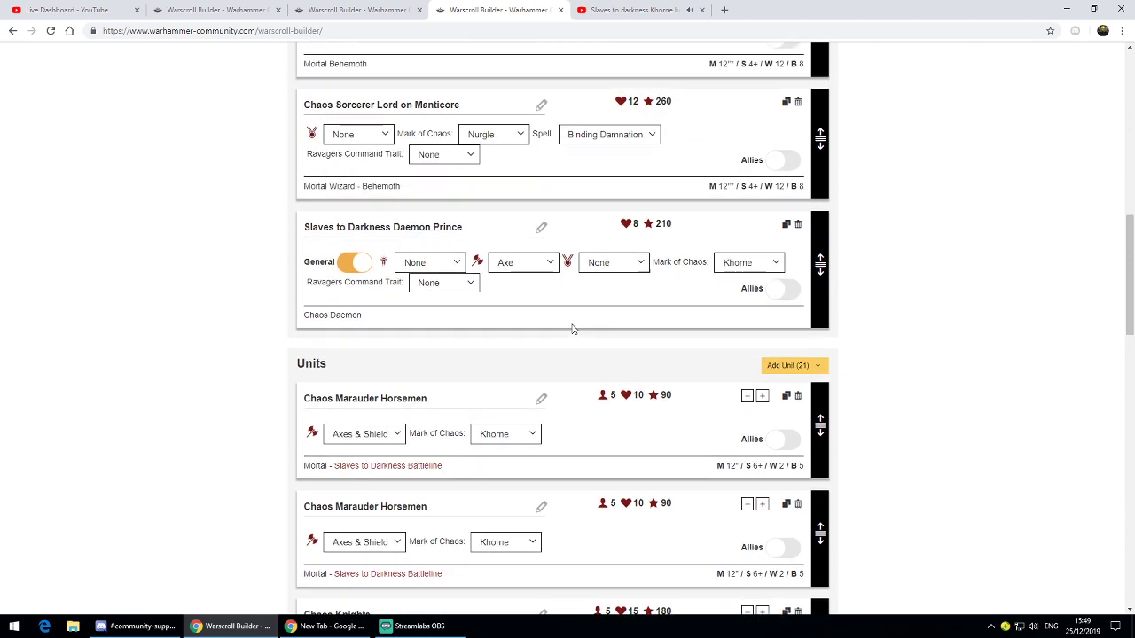
{"action": "scroll", "coordinate": [572, 329], "scroll_direction": "up", "scroll_amount": 4}
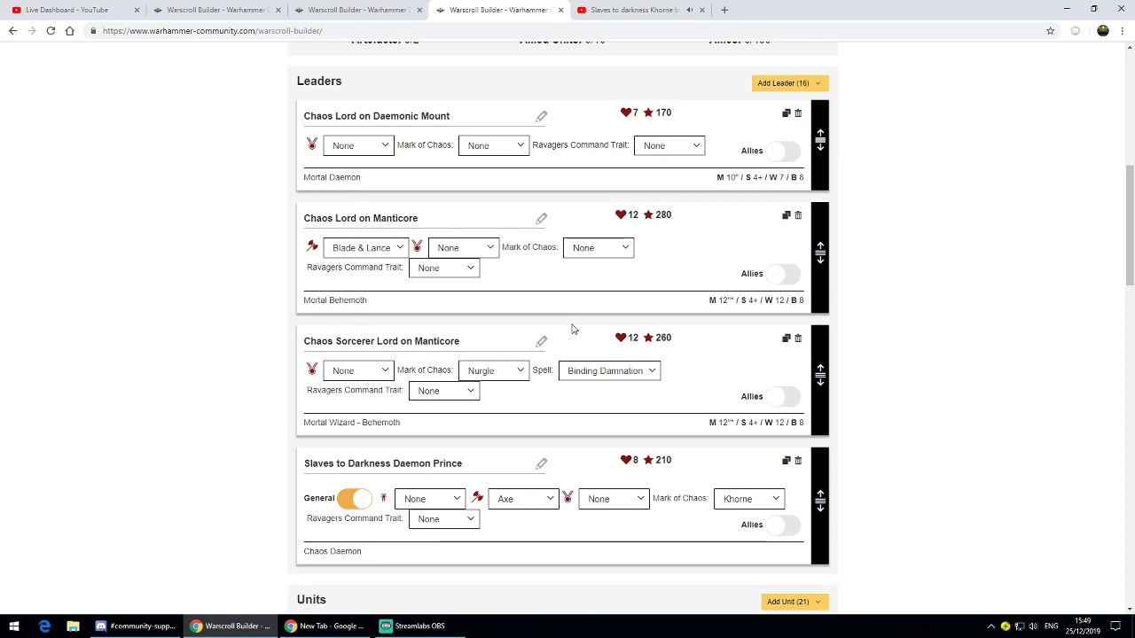
- Change the weapons of the second and third Chaos Knights units to Cursed Lance
{"action": "scroll", "coordinate": [572, 329], "scroll_direction": "down", "scroll_amount": 10}
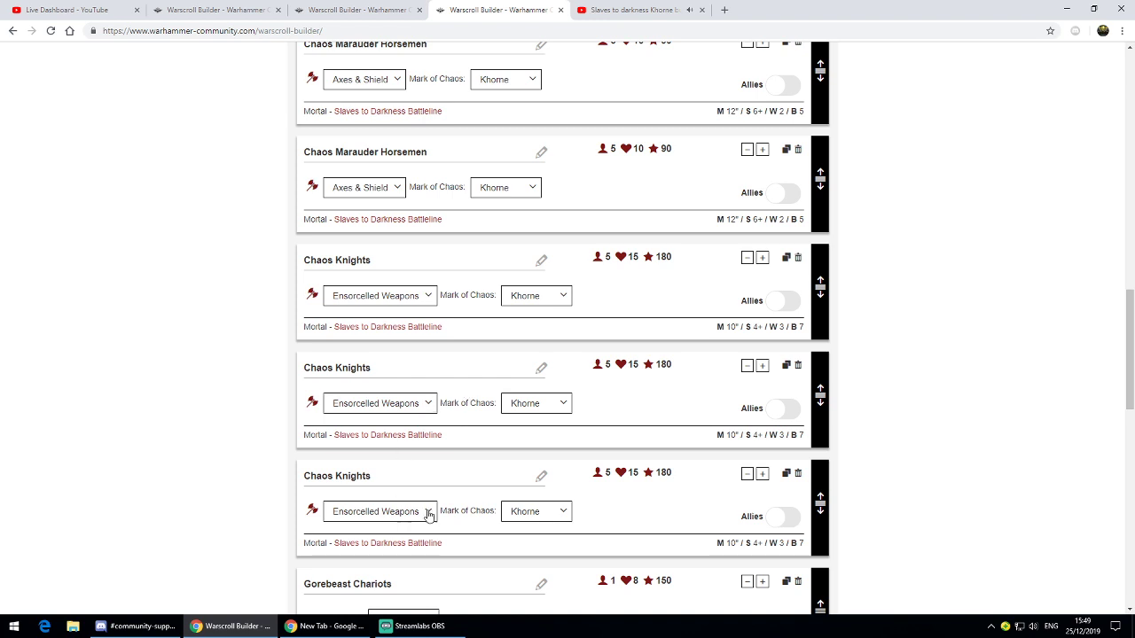
{"action": "left_click", "coordinate": [431, 406]}
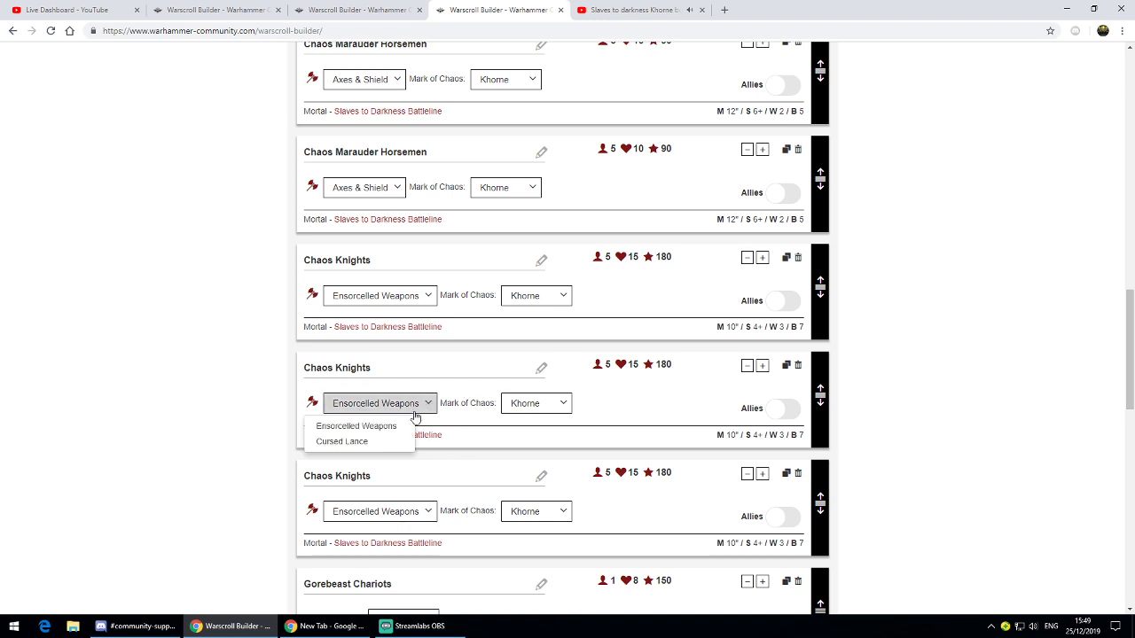
{"action": "left_click", "coordinate": [318, 442]}
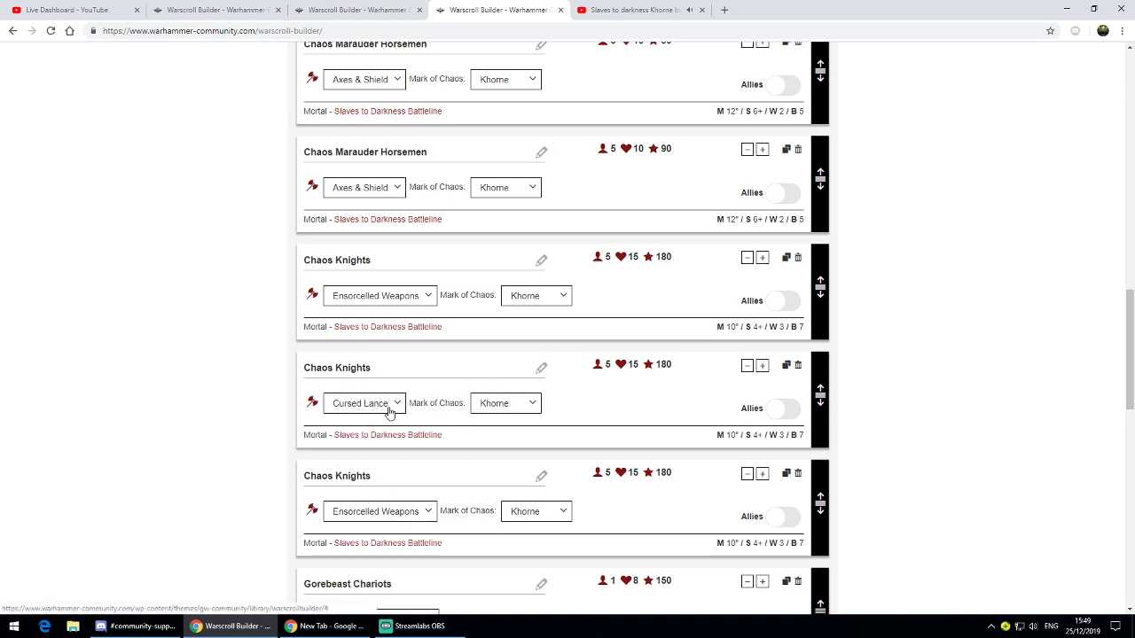
{"action": "left_click", "coordinate": [427, 515]}
{"action": "left_click", "coordinate": [357, 548]}
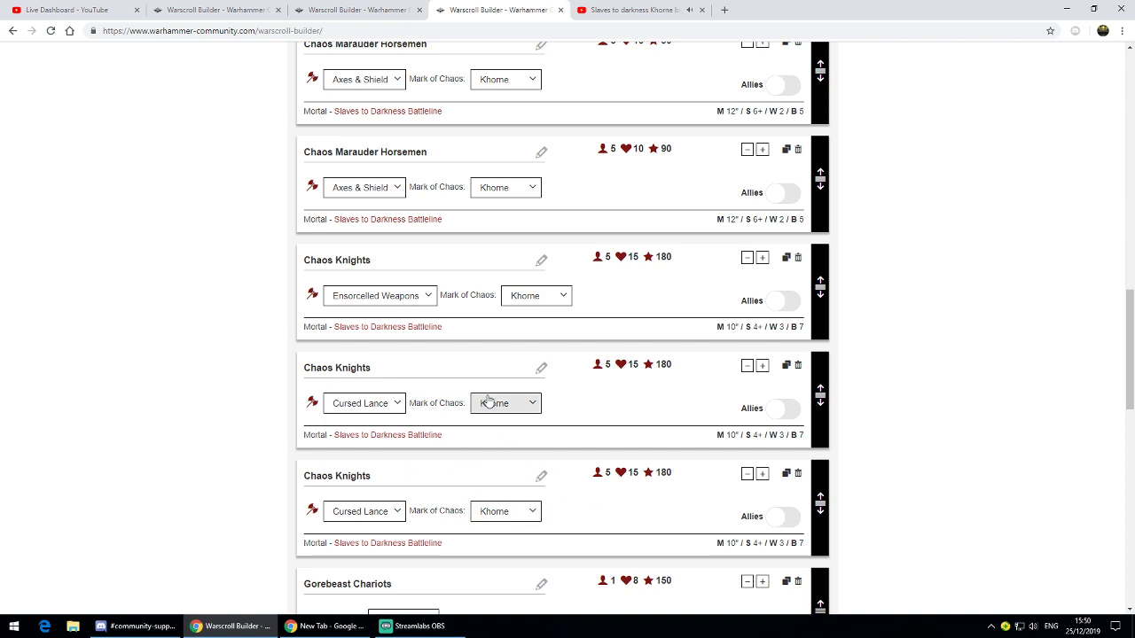
- Equip the Chaos Lord on Manticore with Blade & Runeshield
{"action": "scroll", "coordinate": [487, 399], "scroll_direction": "up", "scroll_amount": 6}
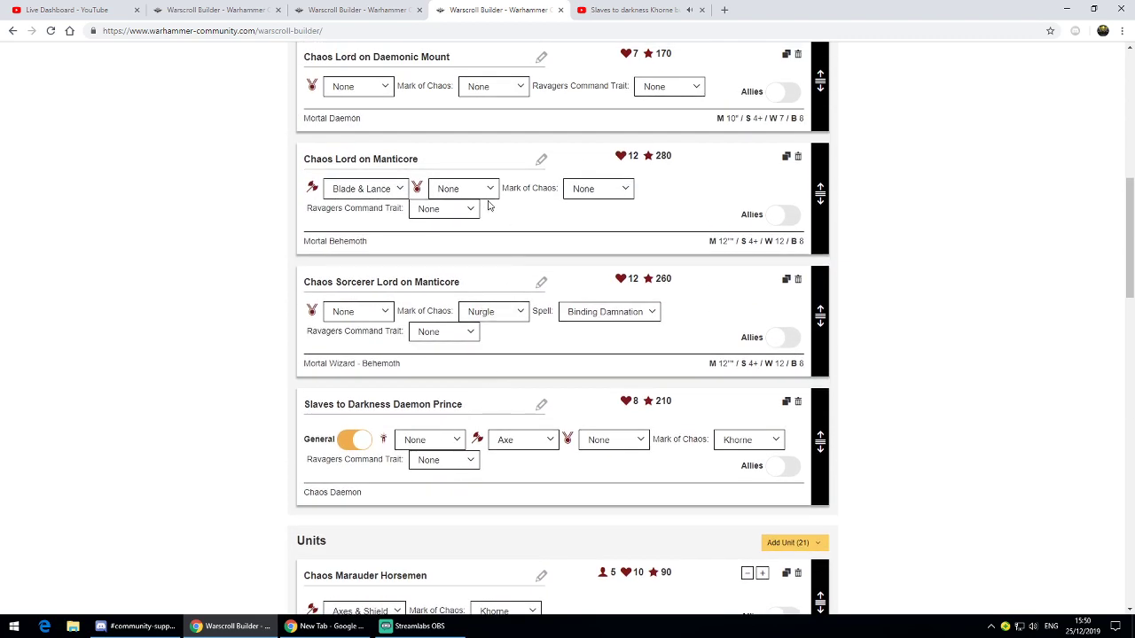
{"action": "scroll", "coordinate": [452, 231], "scroll_direction": "up", "scroll_amount": 1}
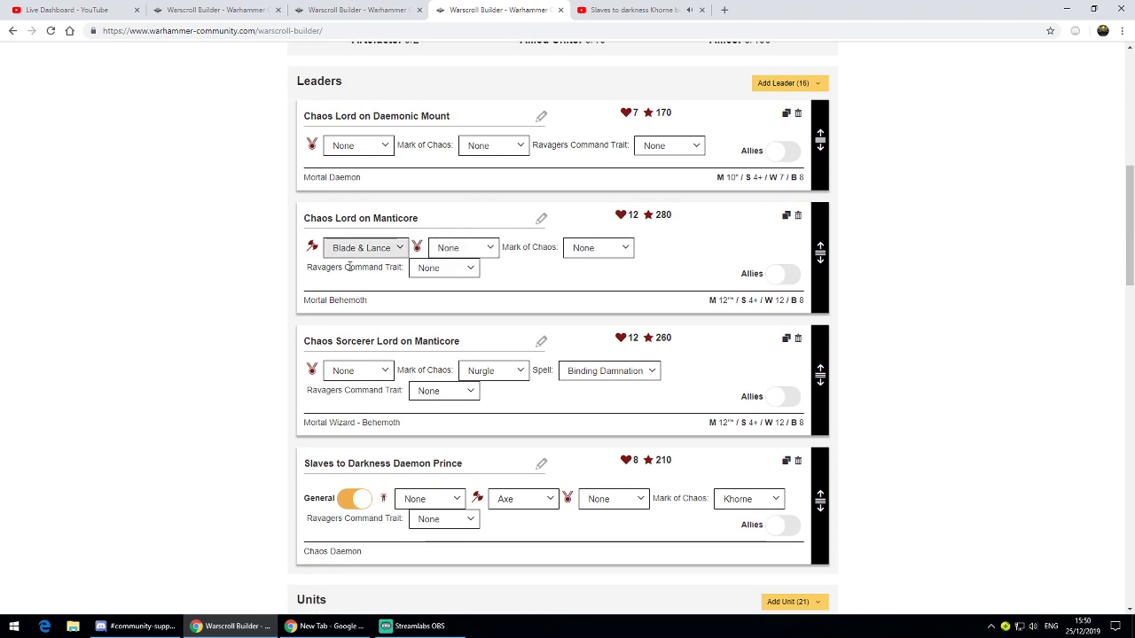
{"action": "left_click", "coordinate": [398, 250]}
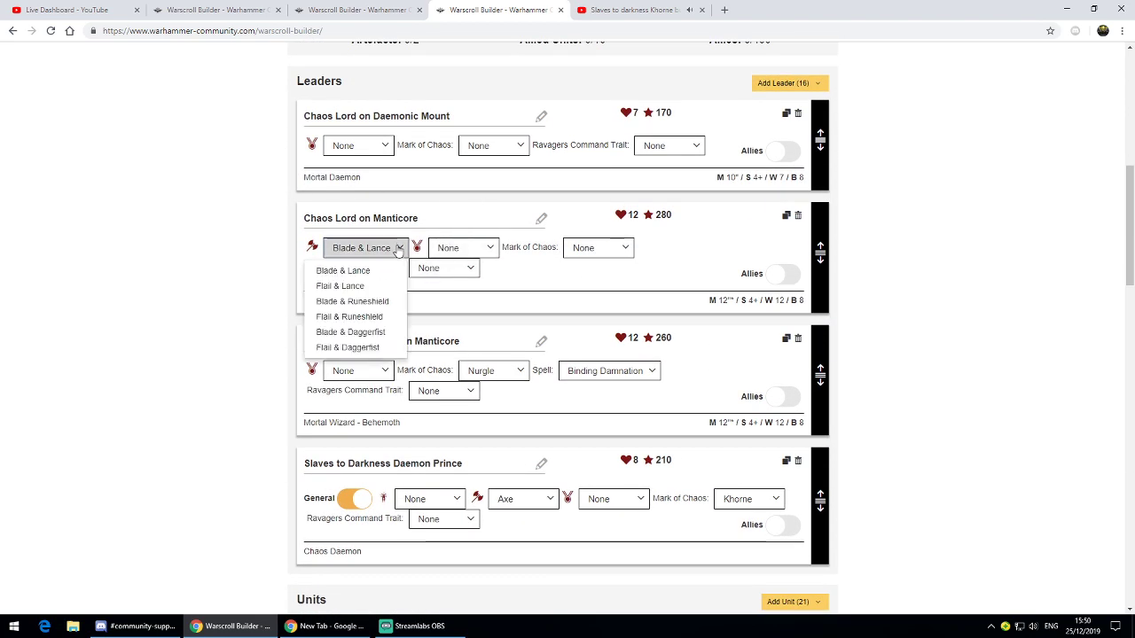
{"action": "left_click", "coordinate": [376, 302]}
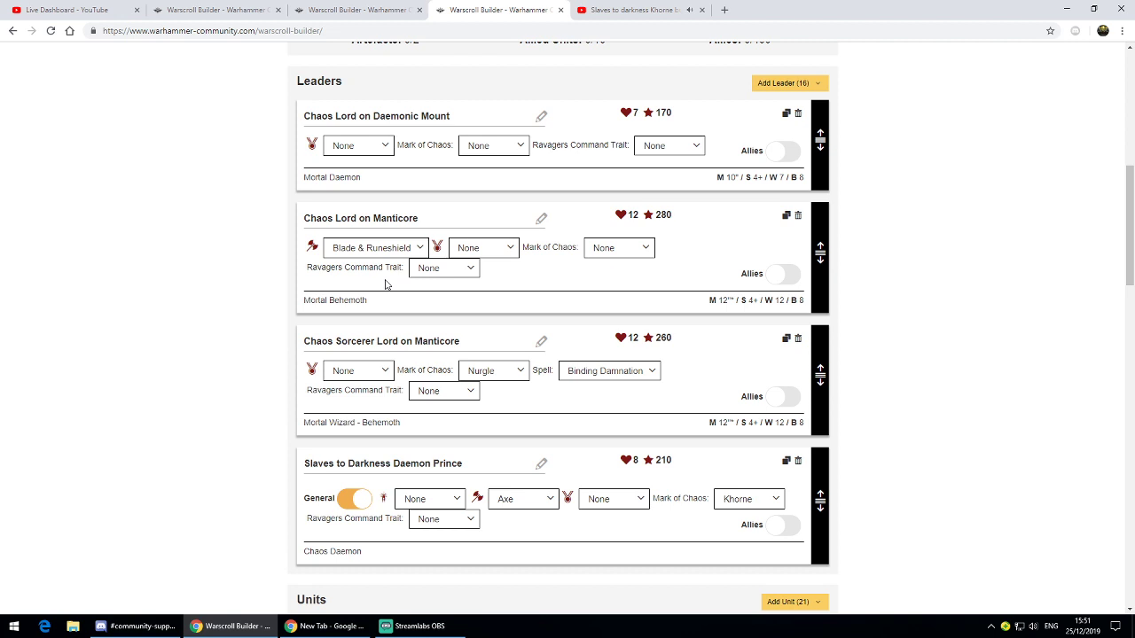
{"action": "left_click", "coordinate": [413, 252]}
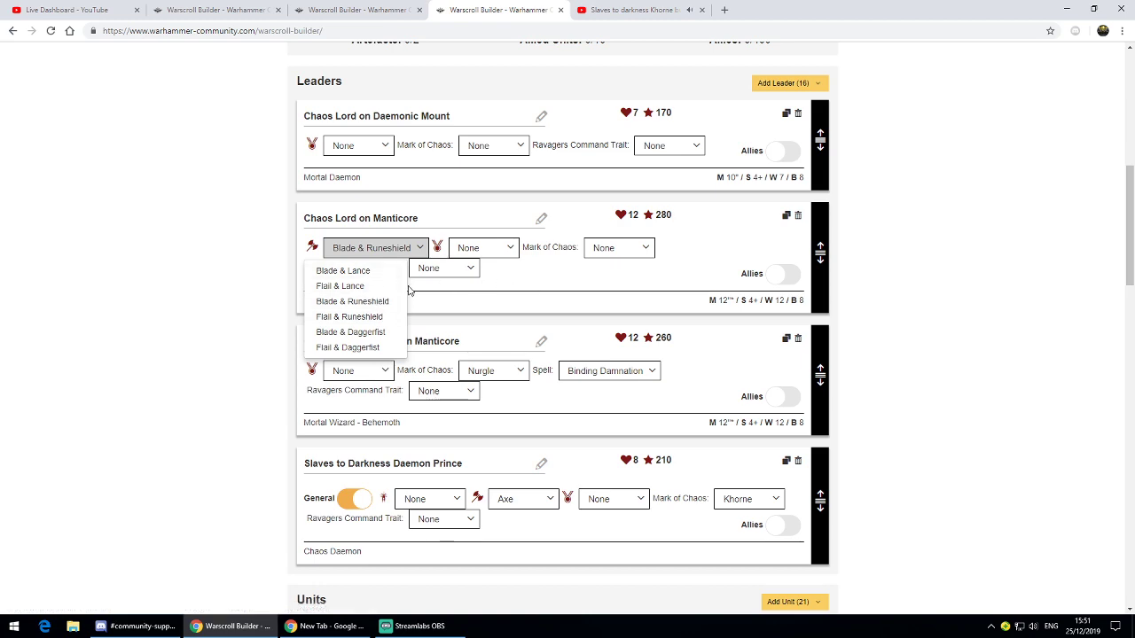
{"action": "left_click", "coordinate": [420, 249]}
- Review the adjusted third list from its allegiance settings down to its endless spell, and return to the points total at its head
{"action": "scroll", "coordinate": [681, 279], "scroll_direction": "up", "scroll_amount": 3}
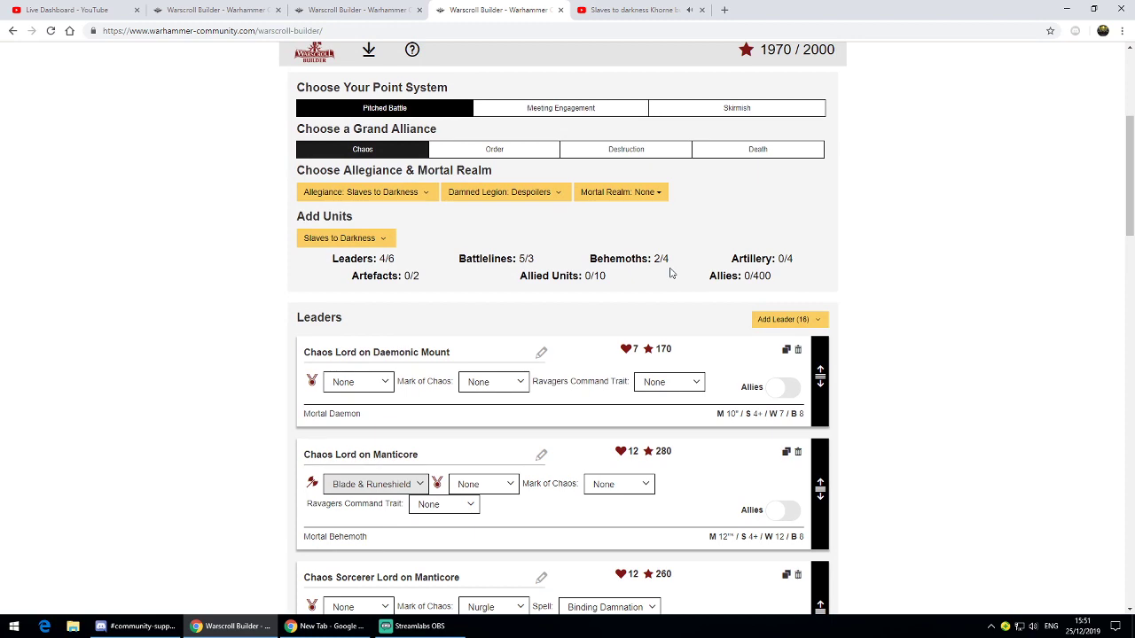
{"action": "scroll", "coordinate": [671, 273], "scroll_direction": "up", "scroll_amount": 1}
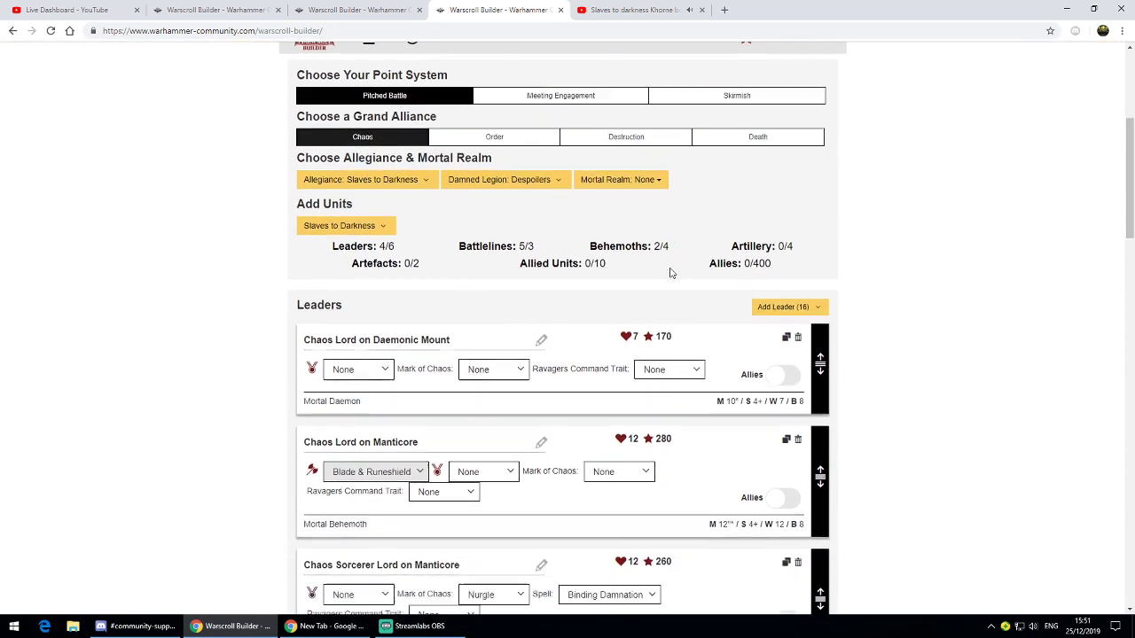
{"action": "scroll", "coordinate": [670, 273], "scroll_direction": "down", "scroll_amount": 7}
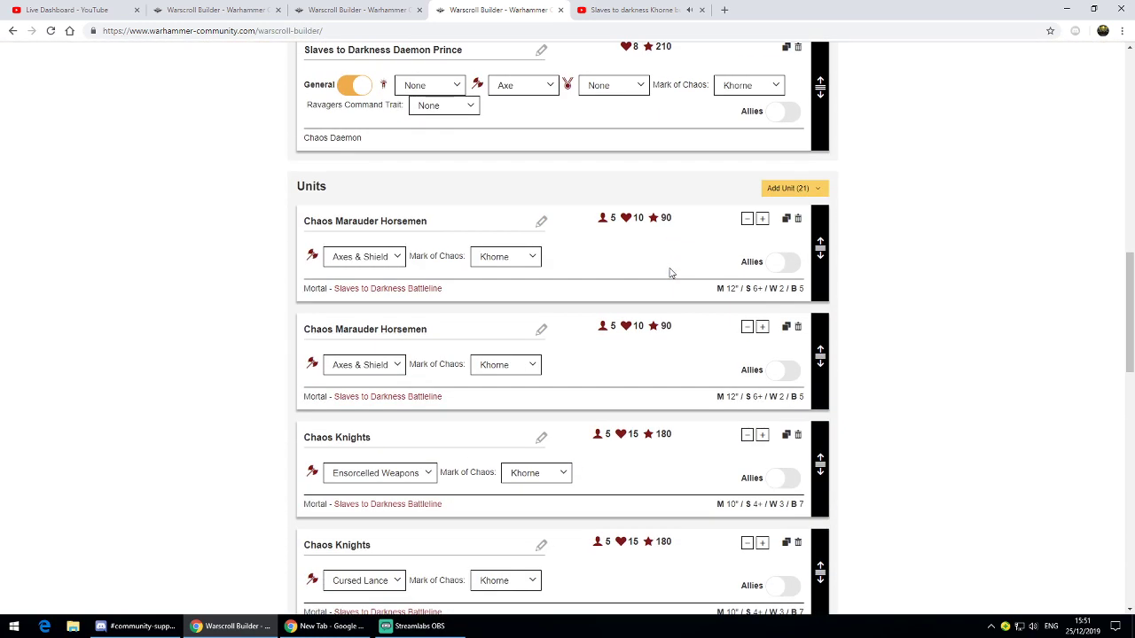
{"action": "scroll", "coordinate": [670, 273], "scroll_direction": "down", "scroll_amount": 7}
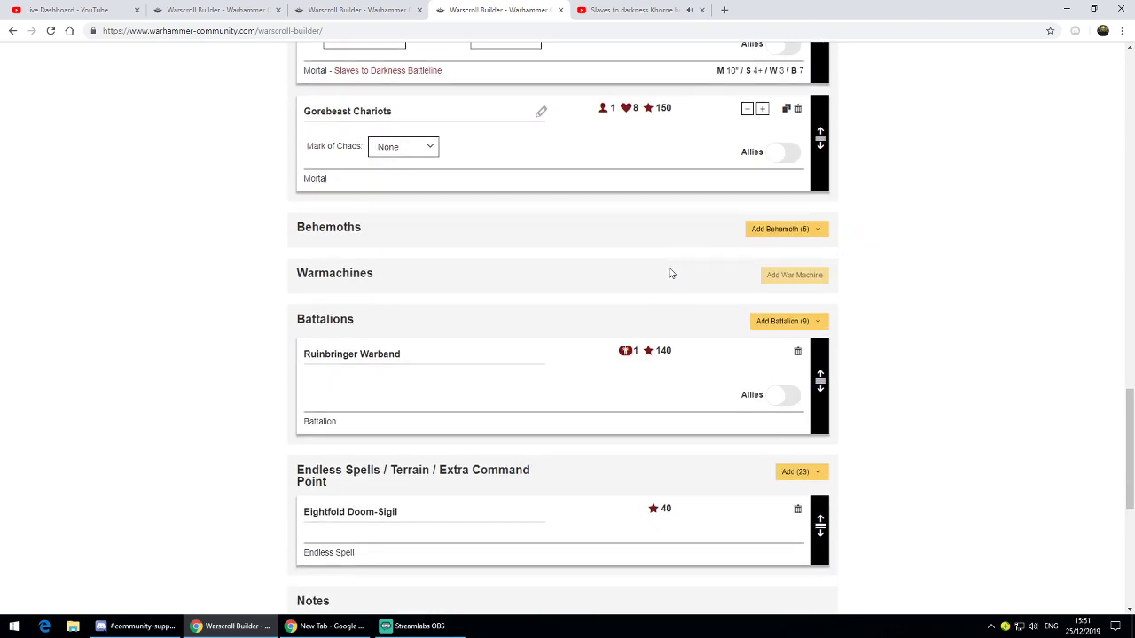
{"action": "scroll", "coordinate": [670, 274], "scroll_direction": "up", "scroll_amount": 10}
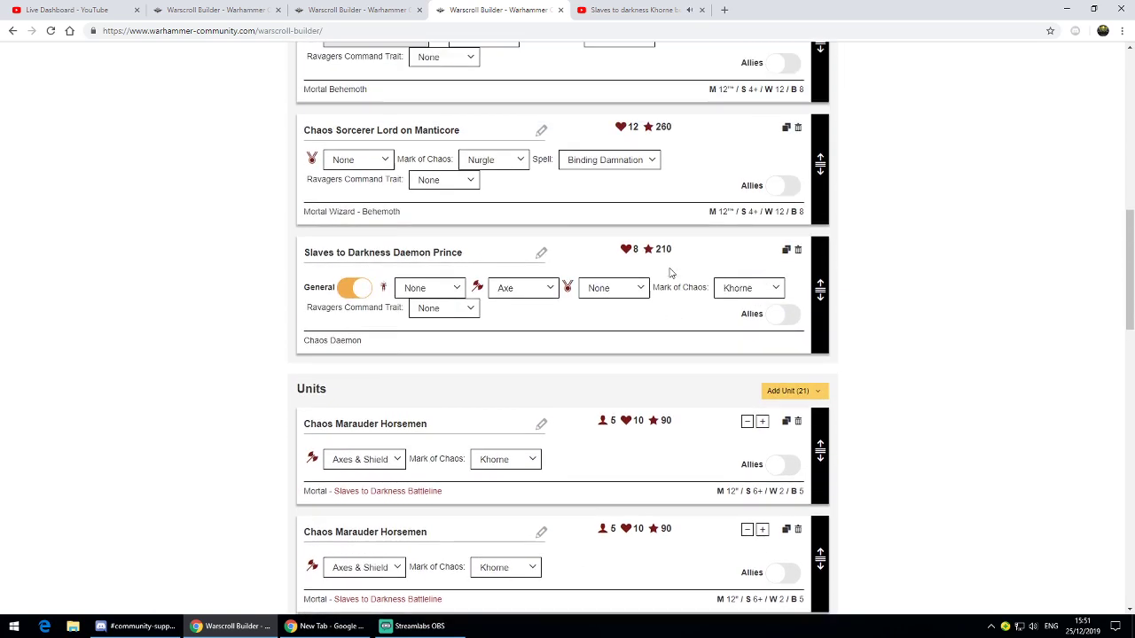
{"action": "scroll", "coordinate": [670, 274], "scroll_direction": "up", "scroll_amount": 10}
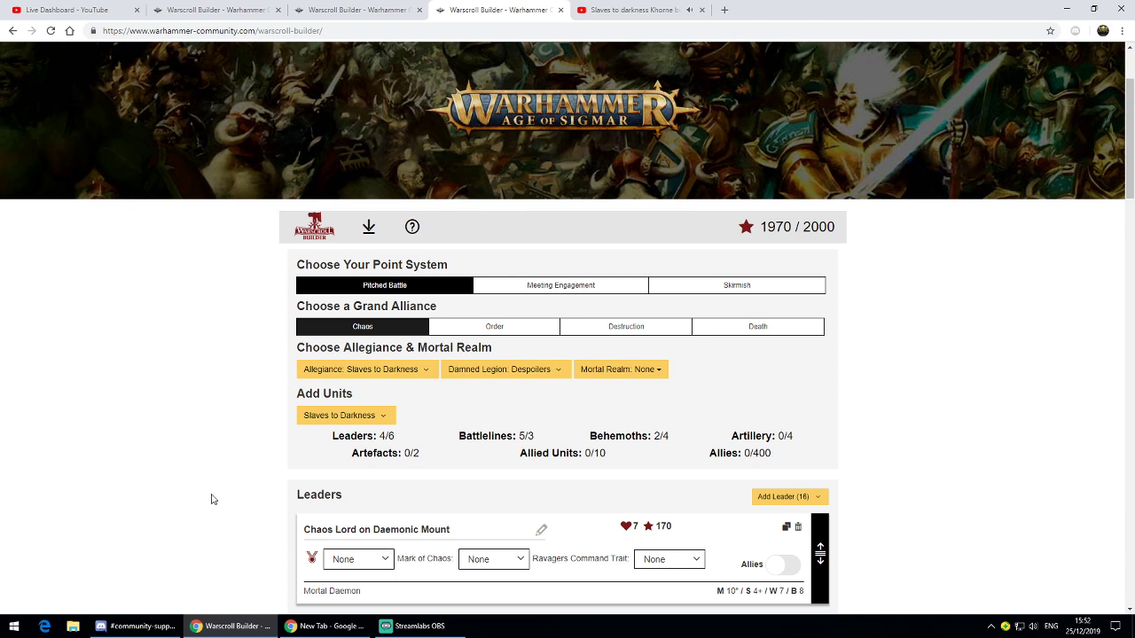
{"action": "mouse_move", "coordinate": [408, 628]}
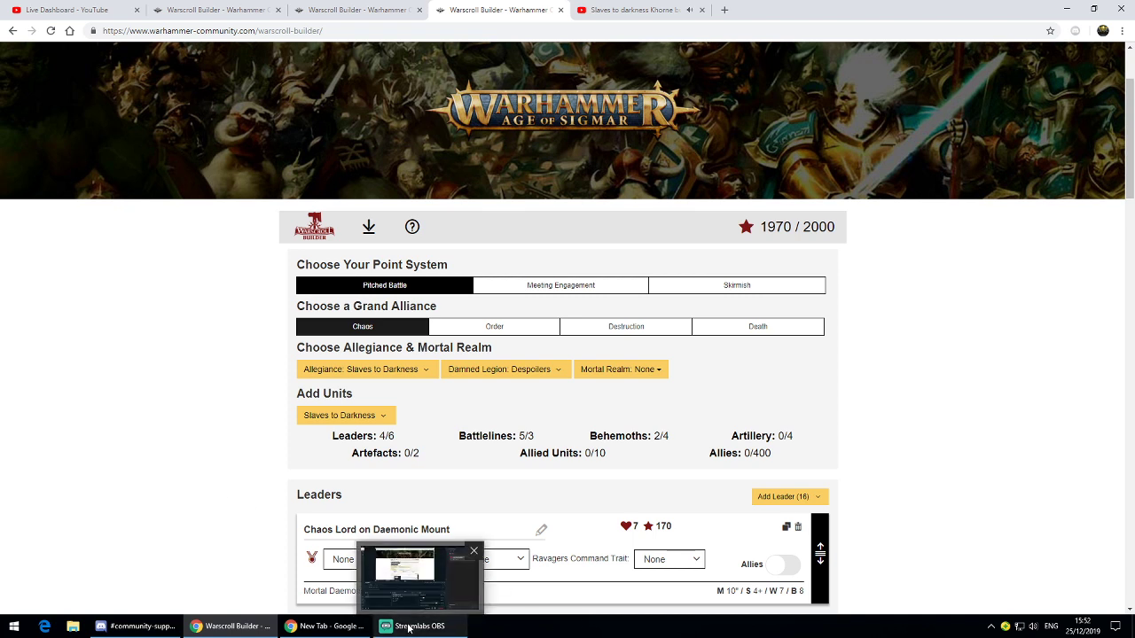